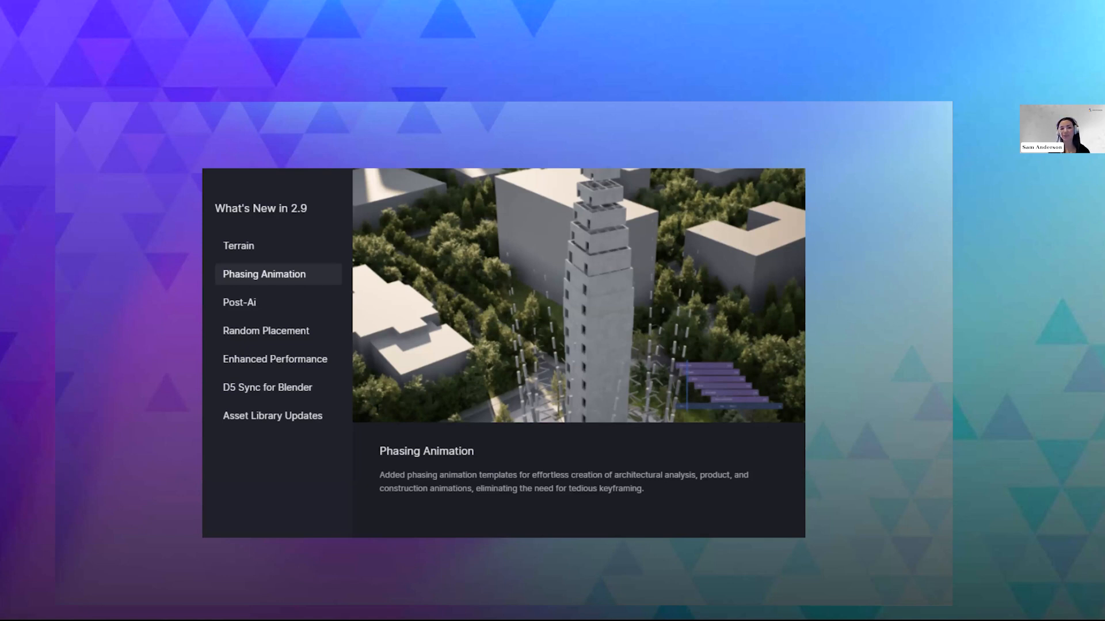
- Advance the presentation to its Demo slide and switch to the 241203_KellyHouse_03 project in D5 Render
{"action": "key", "text": "Right"}
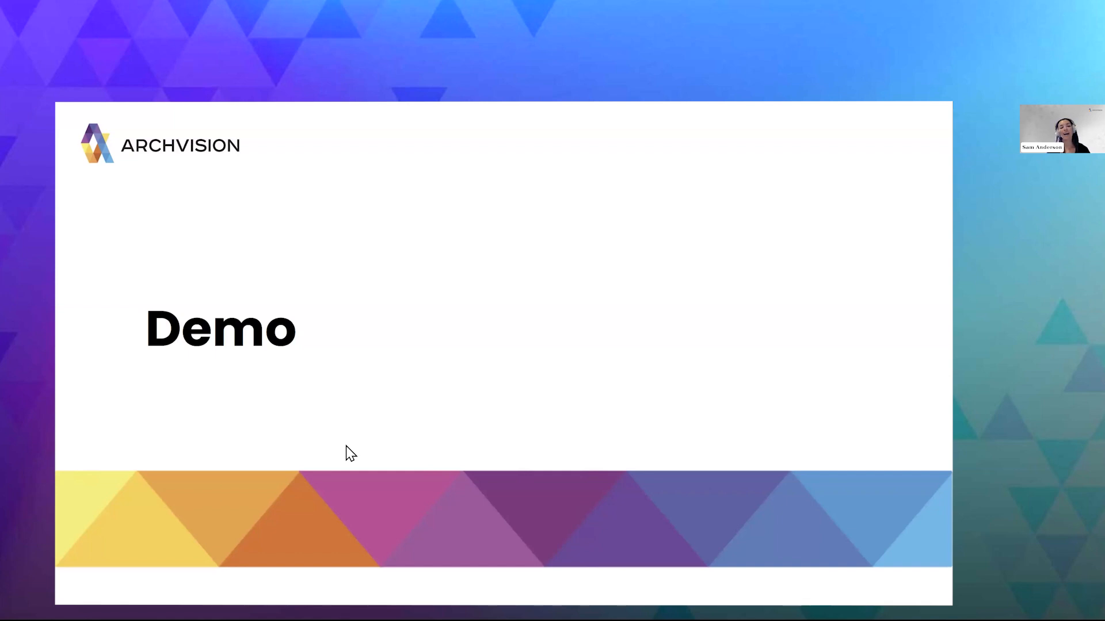
{"action": "key", "text": "alt+Tab"}
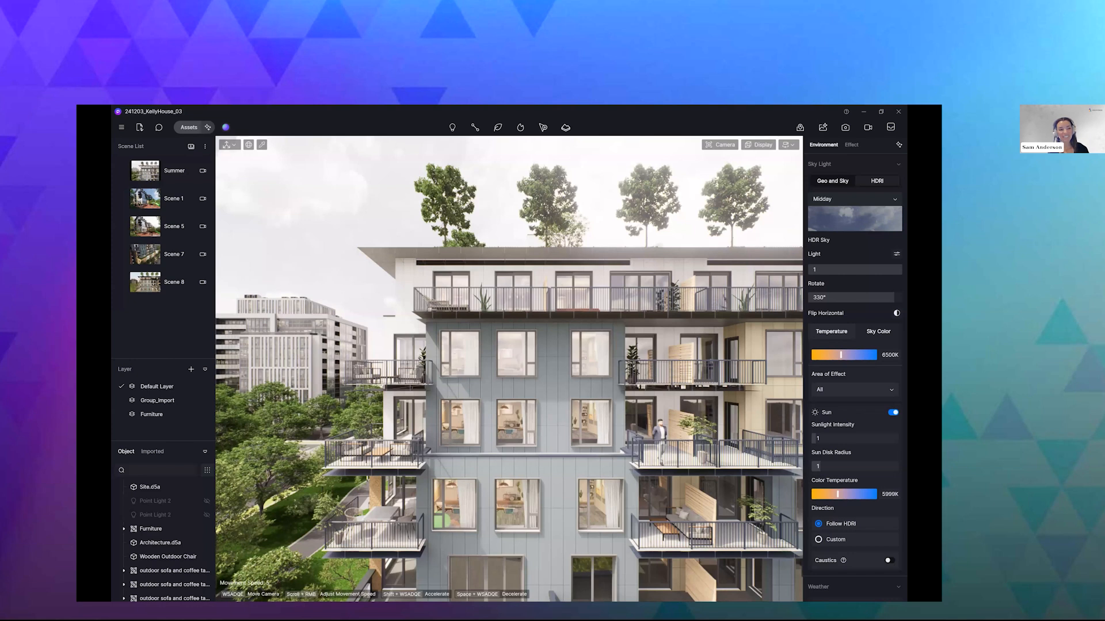
{"action": "left_click", "coordinate": [209, 128]}
{"action": "left_click", "coordinate": [209, 128]}
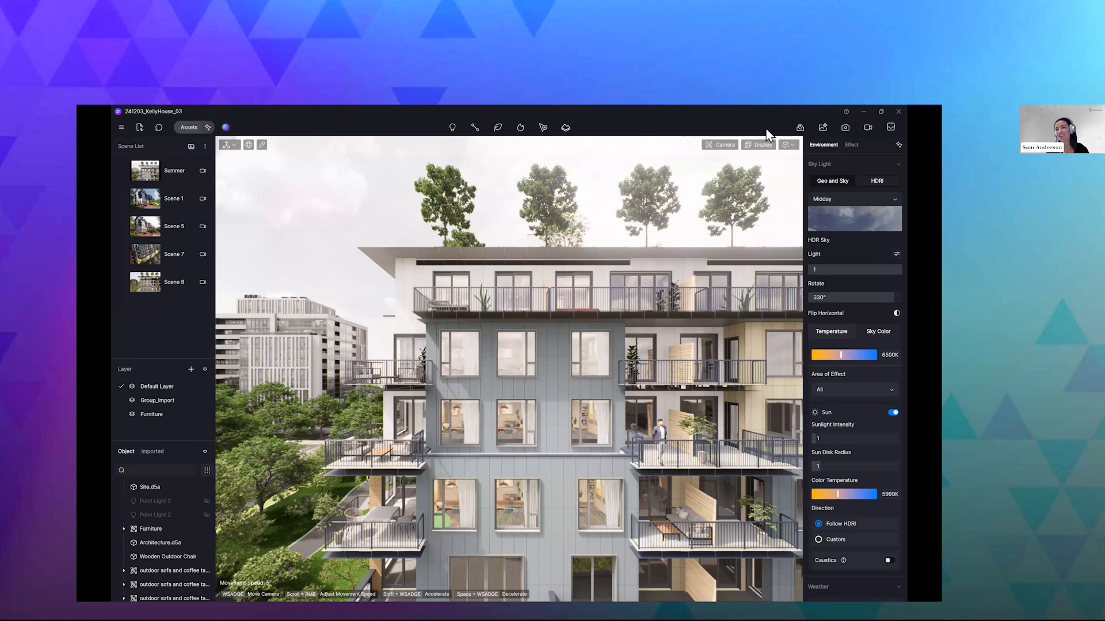
{"action": "mouse_move", "coordinate": [884, 148]}
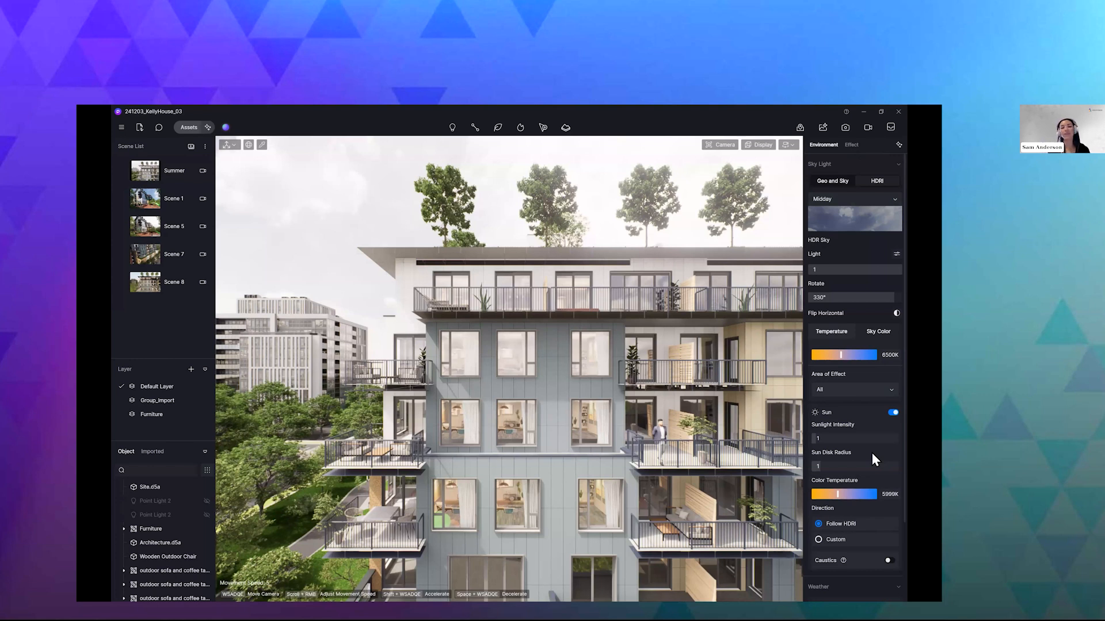
{"action": "left_click", "coordinate": [175, 179]}
{"action": "left_click", "coordinate": [191, 285]}
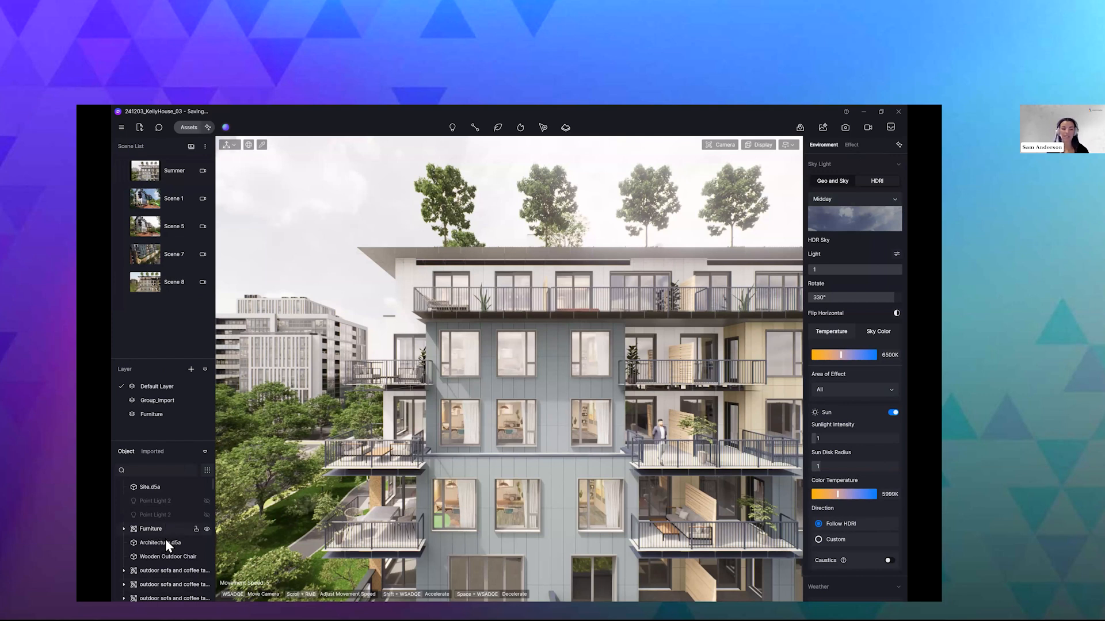
{"action": "scroll", "coordinate": [166, 539], "scroll_direction": "down", "scroll_amount": 3}
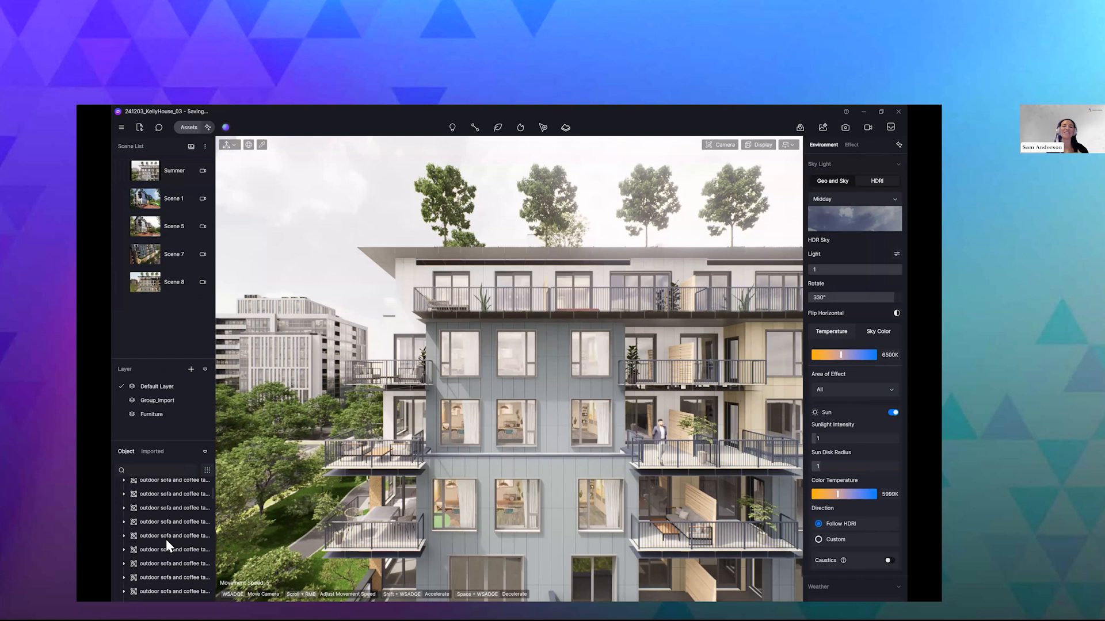
{"action": "scroll", "coordinate": [165, 539], "scroll_direction": "up", "scroll_amount": 3}
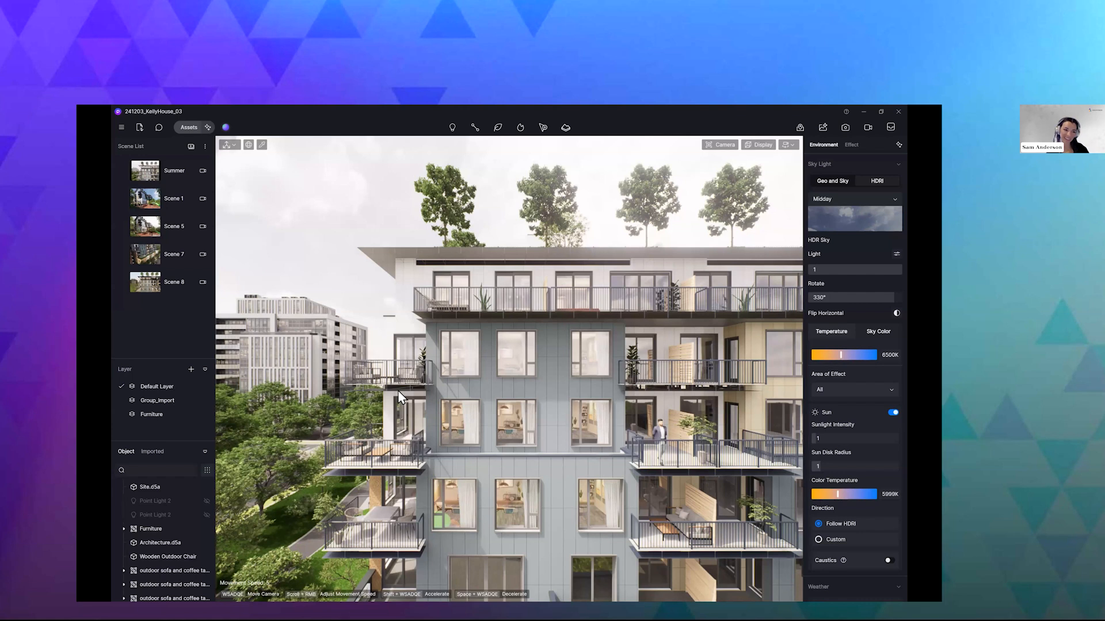
{"action": "left_click", "coordinate": [122, 128]}
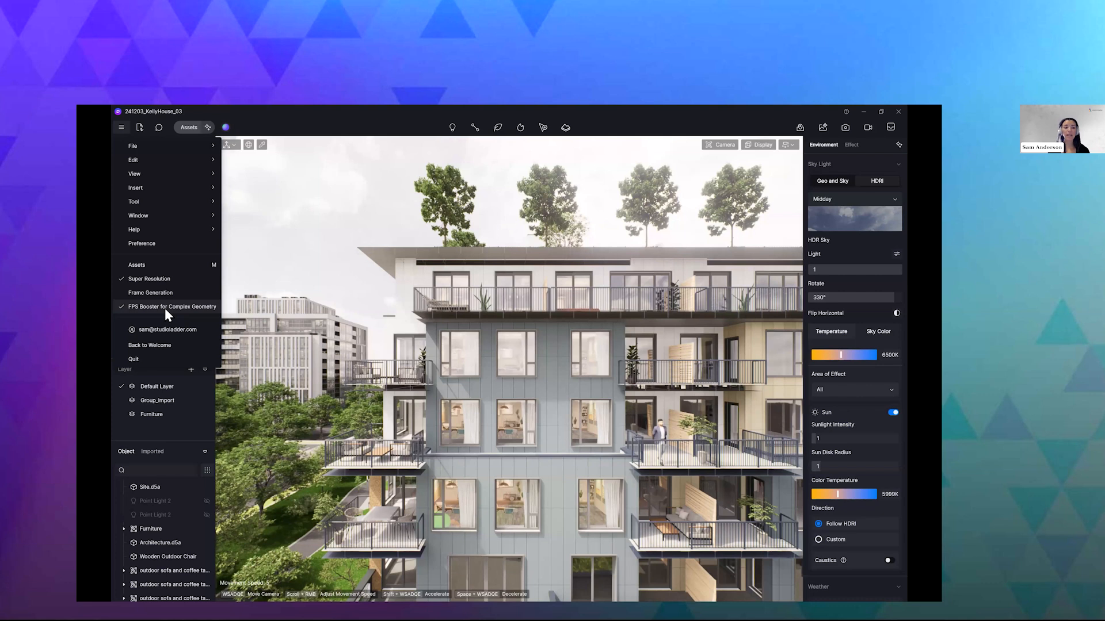
- Open the asset library and search the online models for "elder", choosing the Elderly&Children tag
{"action": "left_click", "coordinate": [193, 128]}
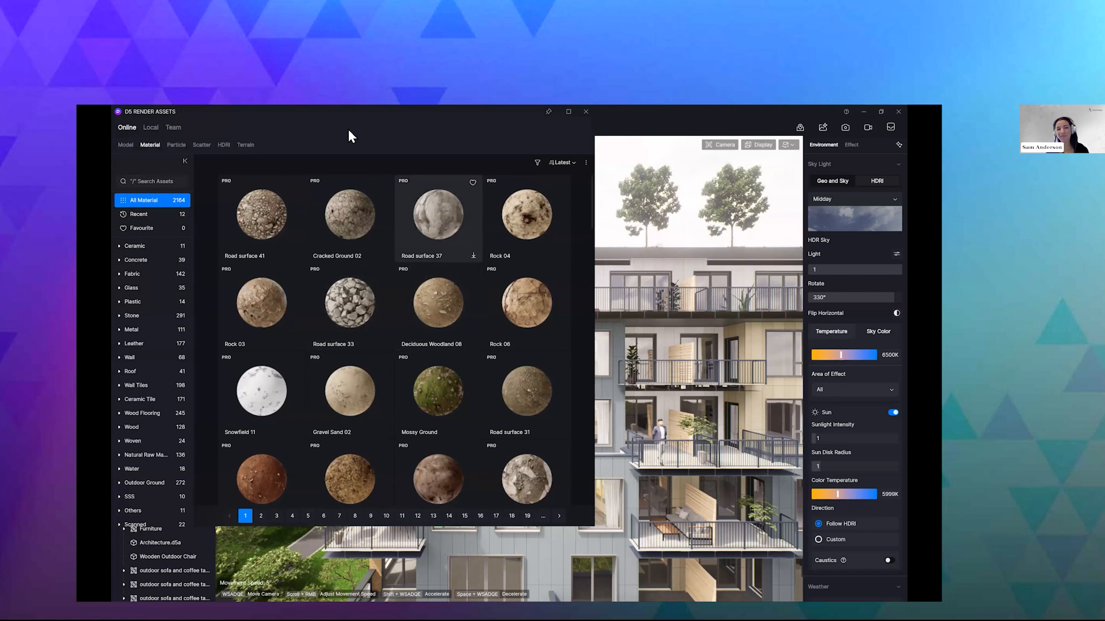
{"action": "left_click", "coordinate": [123, 126]}
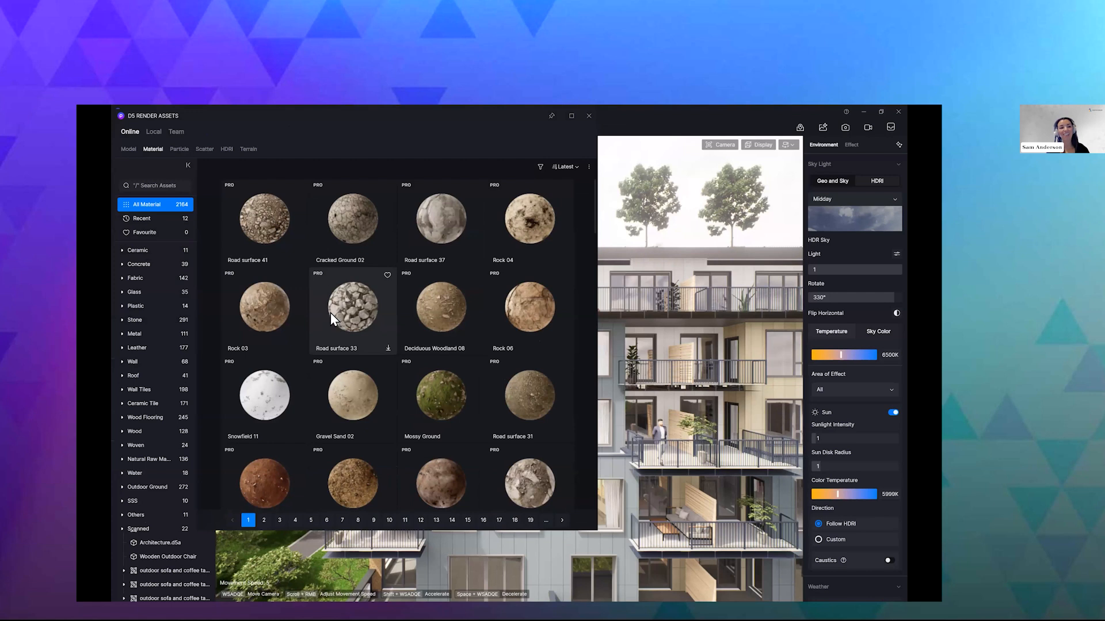
{"action": "left_click", "coordinate": [128, 149]}
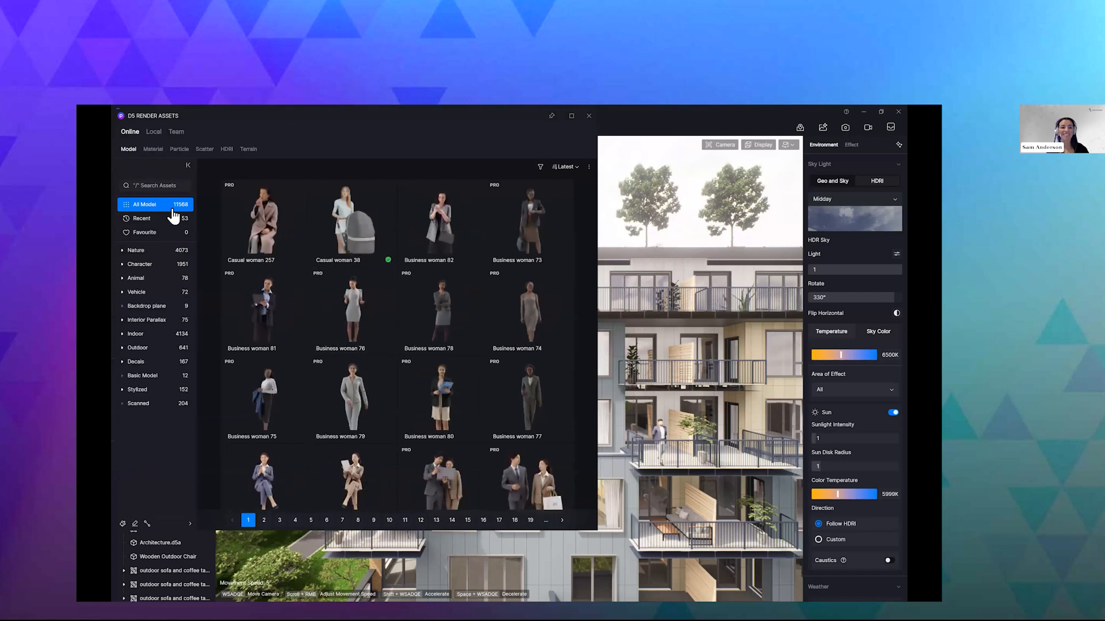
{"action": "left_click", "coordinate": [151, 187]}
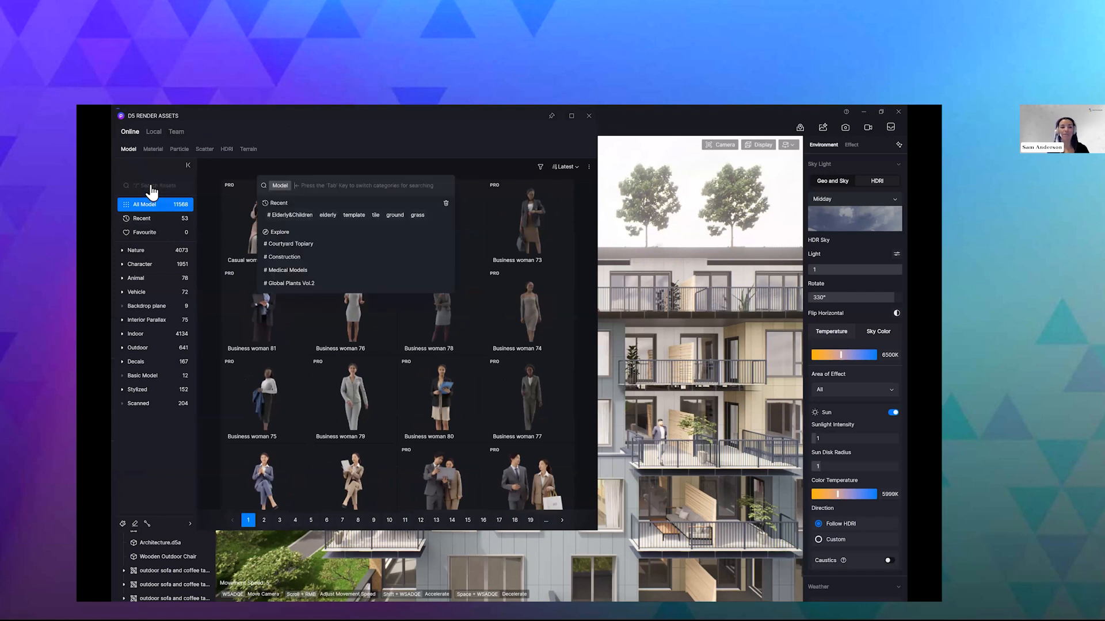
{"action": "type", "text": "elder"}
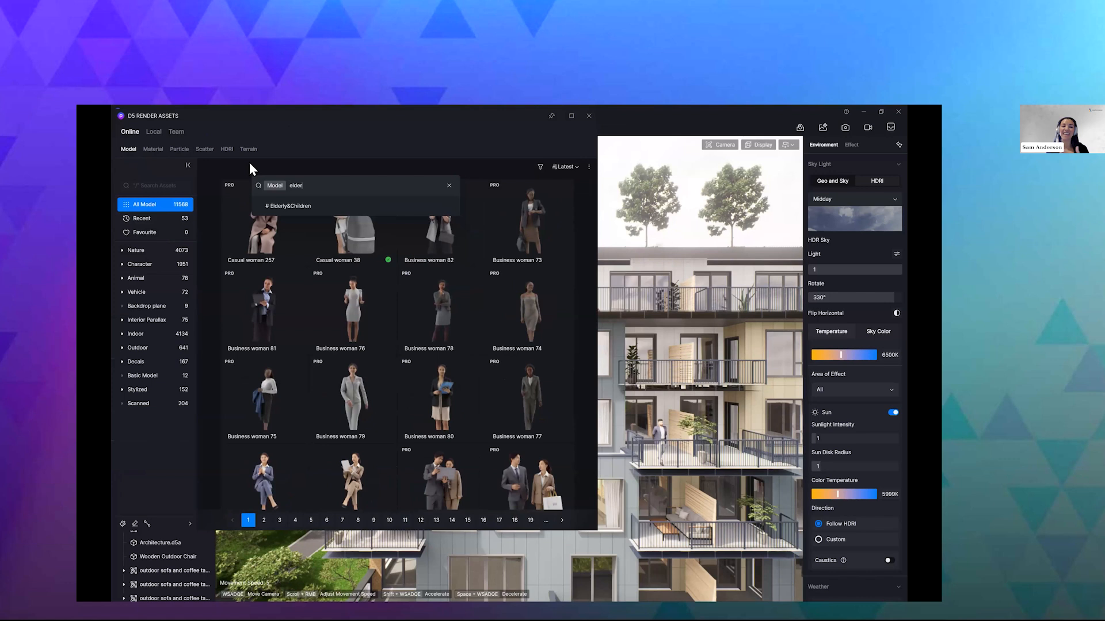
{"action": "left_click", "coordinate": [295, 207]}
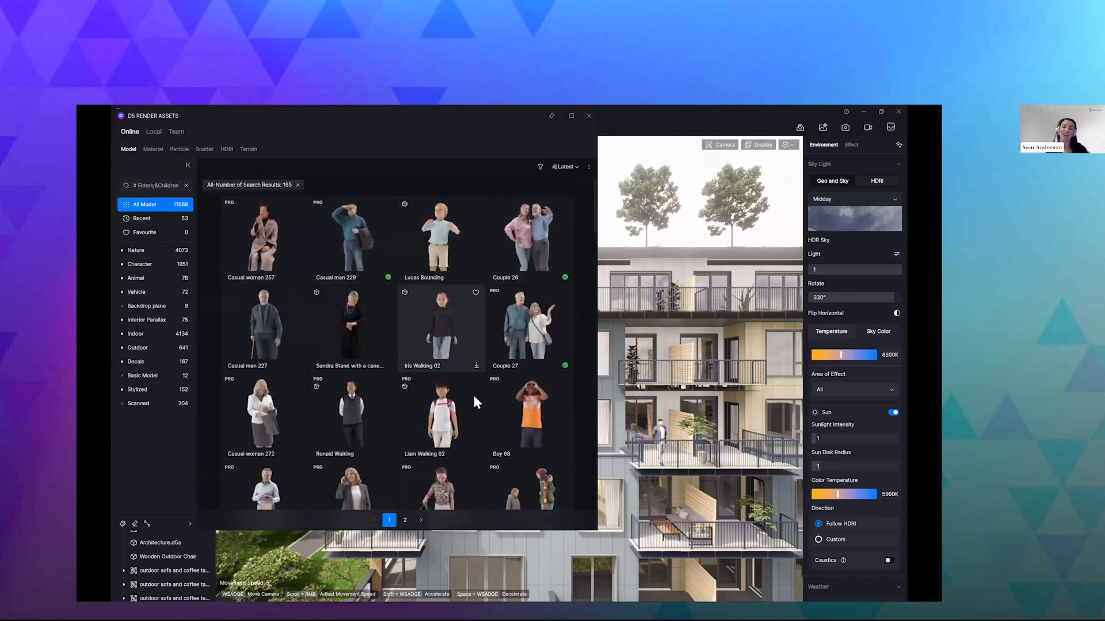
- Browse the Elderly&Children models and show the asset details of the Couple 27 model
{"action": "scroll", "coordinate": [458, 390], "scroll_direction": "down", "scroll_amount": 2}
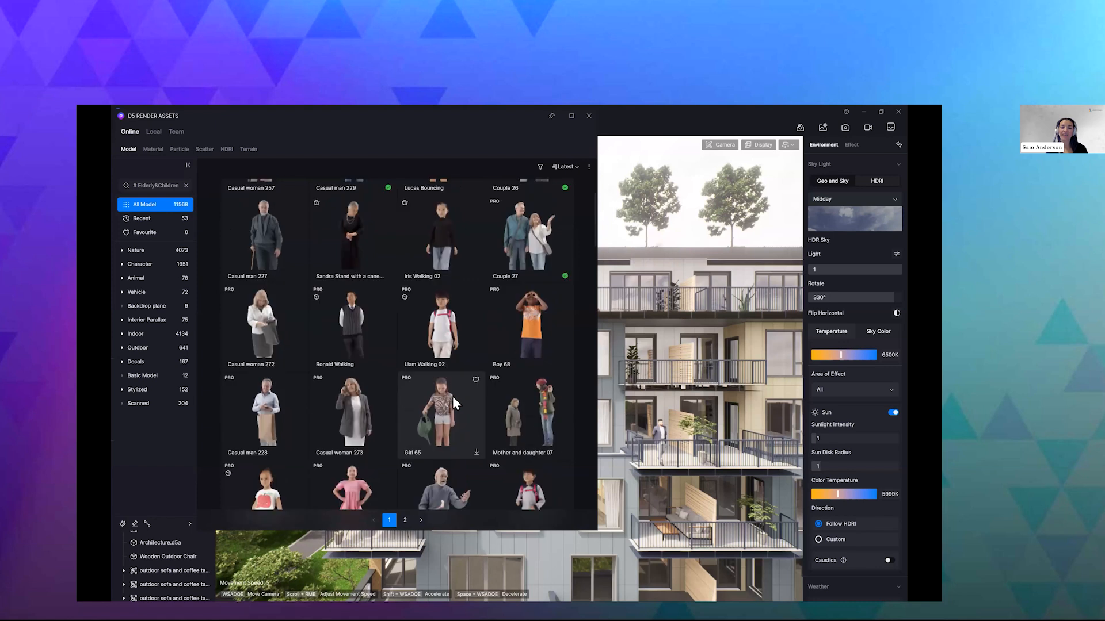
{"action": "scroll", "coordinate": [453, 396], "scroll_direction": "down", "scroll_amount": 4}
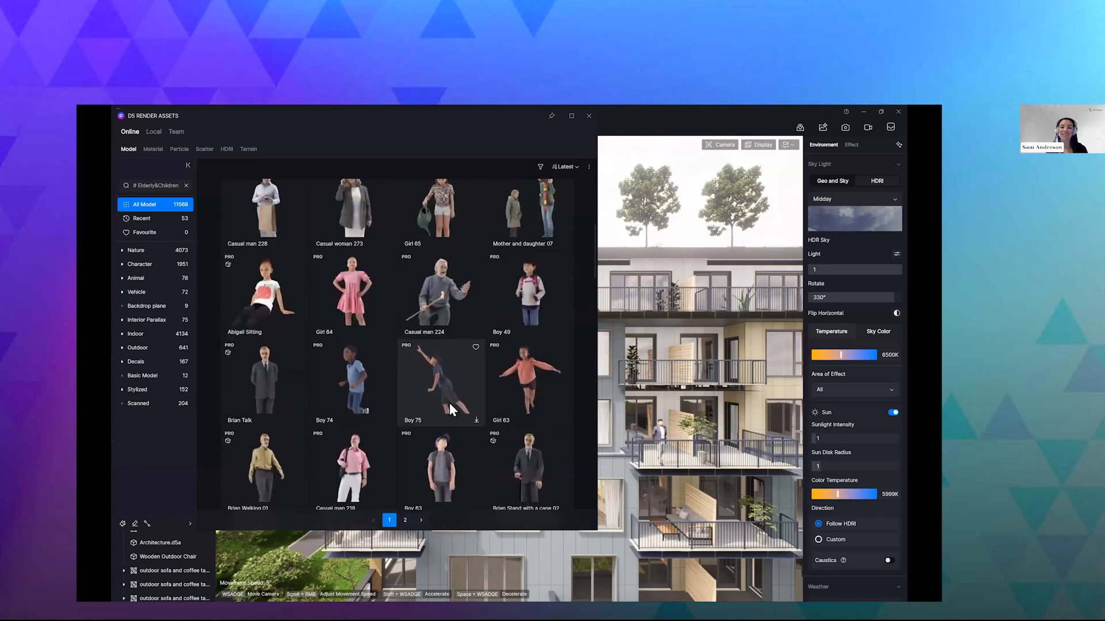
{"action": "scroll", "coordinate": [454, 403], "scroll_direction": "down", "scroll_amount": 1}
{"action": "scroll", "coordinate": [460, 396], "scroll_direction": "up", "scroll_amount": 3}
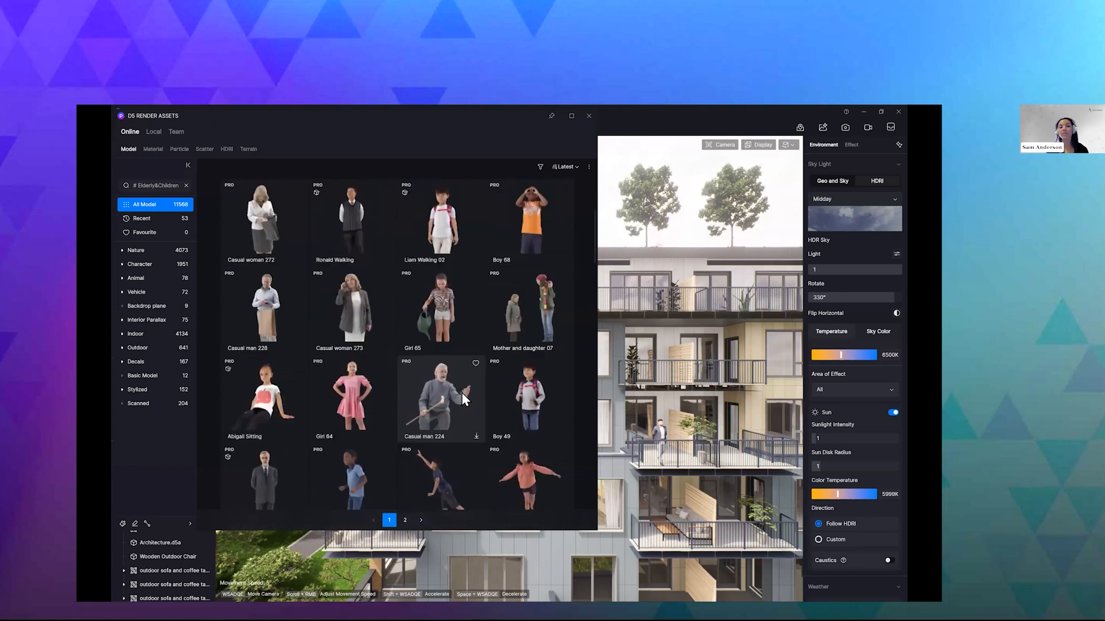
{"action": "scroll", "coordinate": [474, 383], "scroll_direction": "up", "scroll_amount": 2}
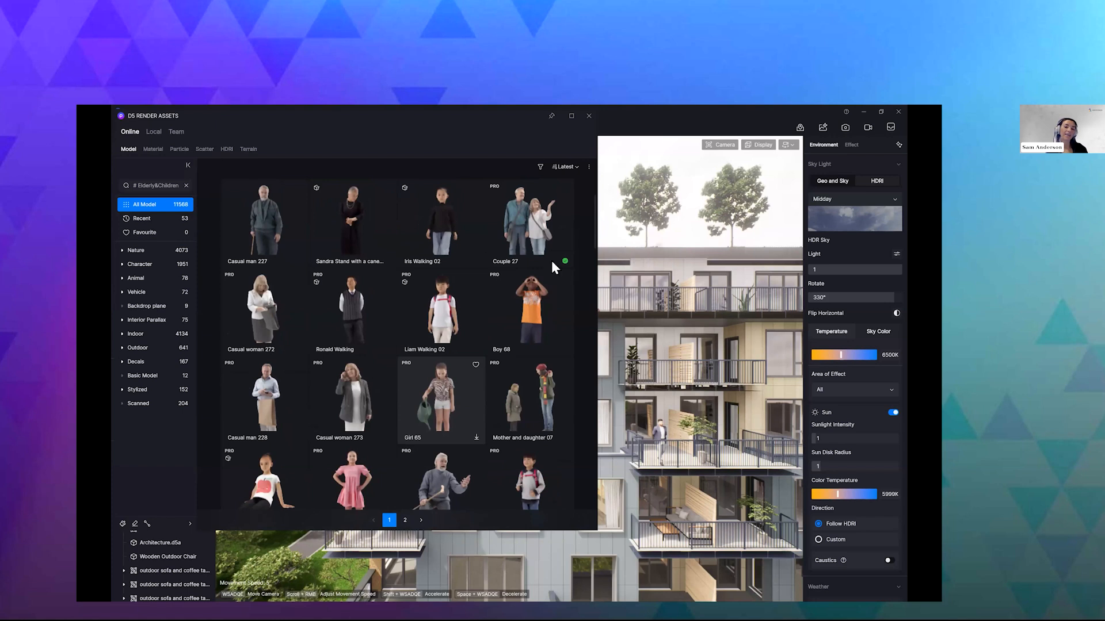
{"action": "scroll", "coordinate": [579, 205], "scroll_direction": "up", "scroll_amount": 2}
{"action": "left_click", "coordinate": [589, 166]}
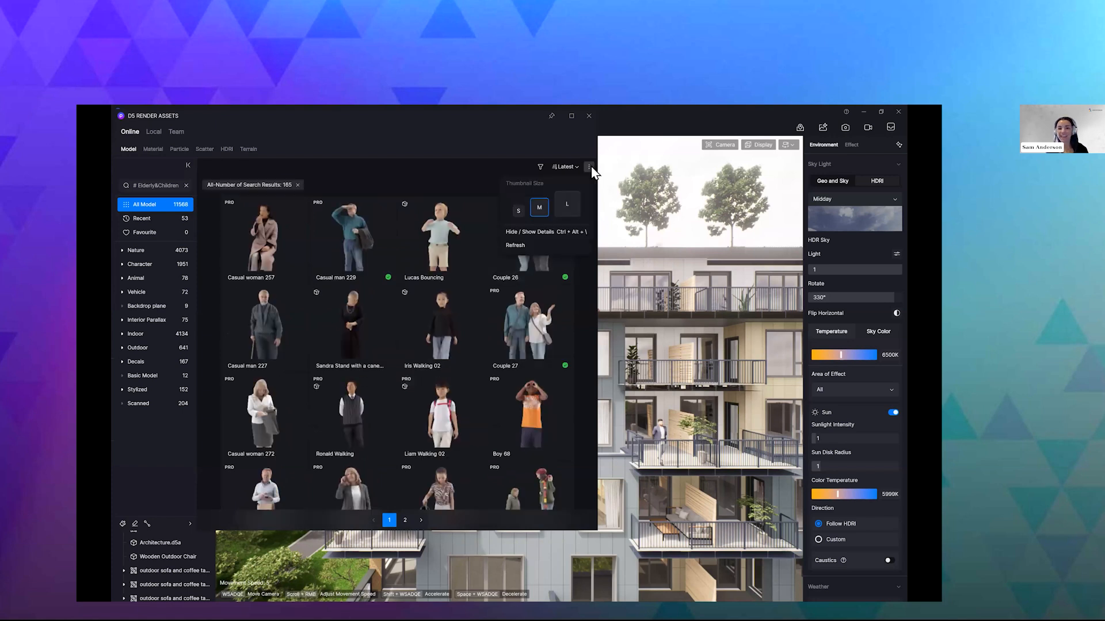
{"action": "left_click", "coordinate": [533, 232]}
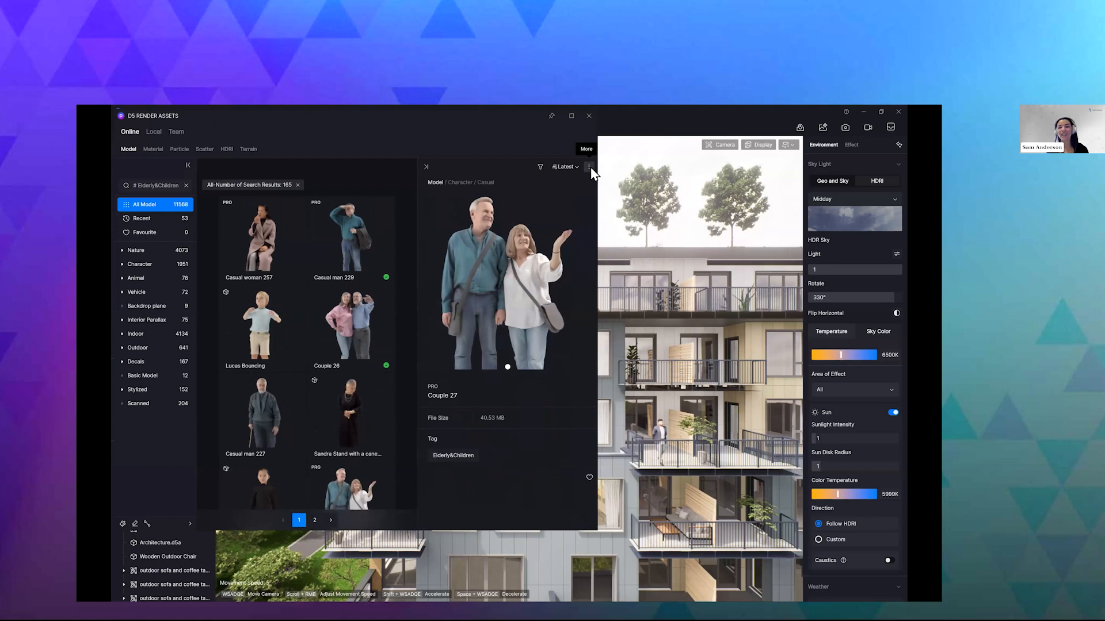
{"action": "left_click", "coordinate": [589, 167]}
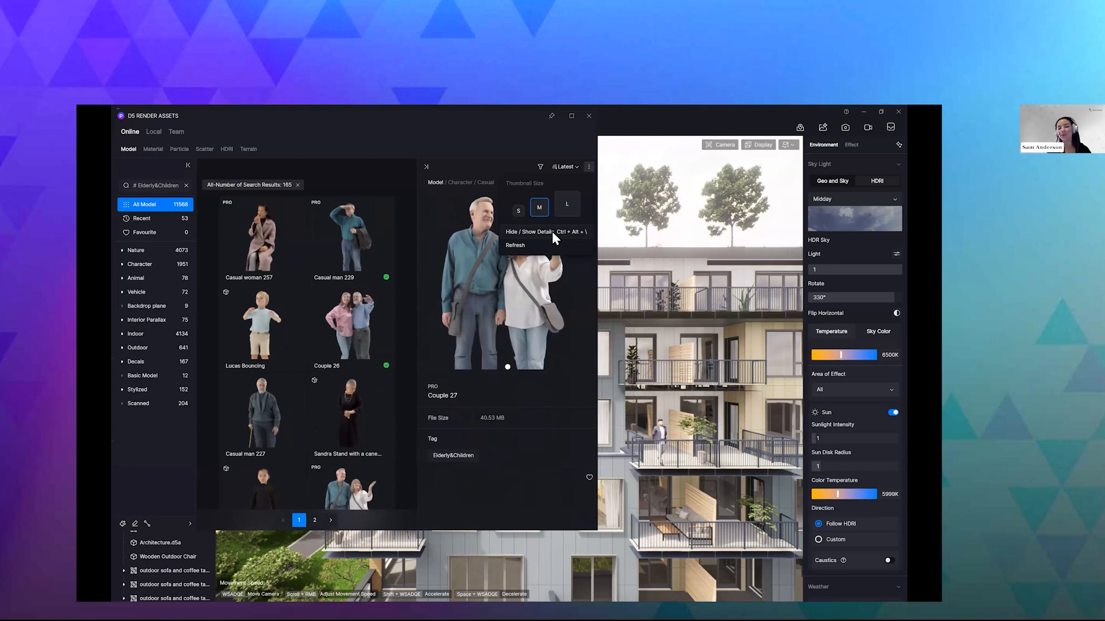
{"action": "left_click", "coordinate": [533, 444]}
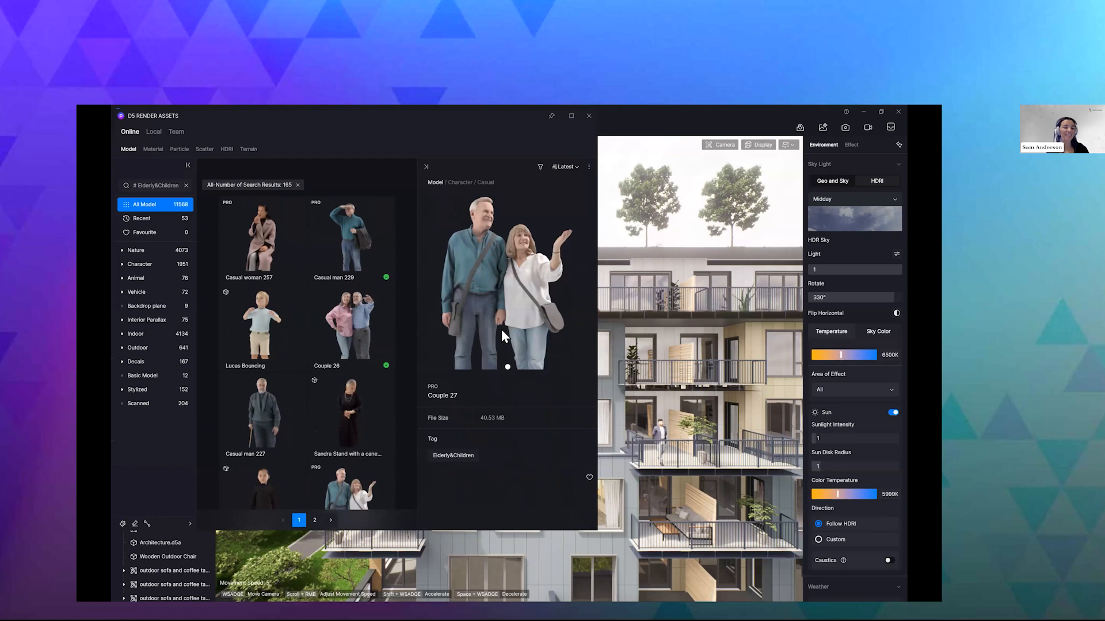
{"action": "left_click", "coordinate": [350, 288]}
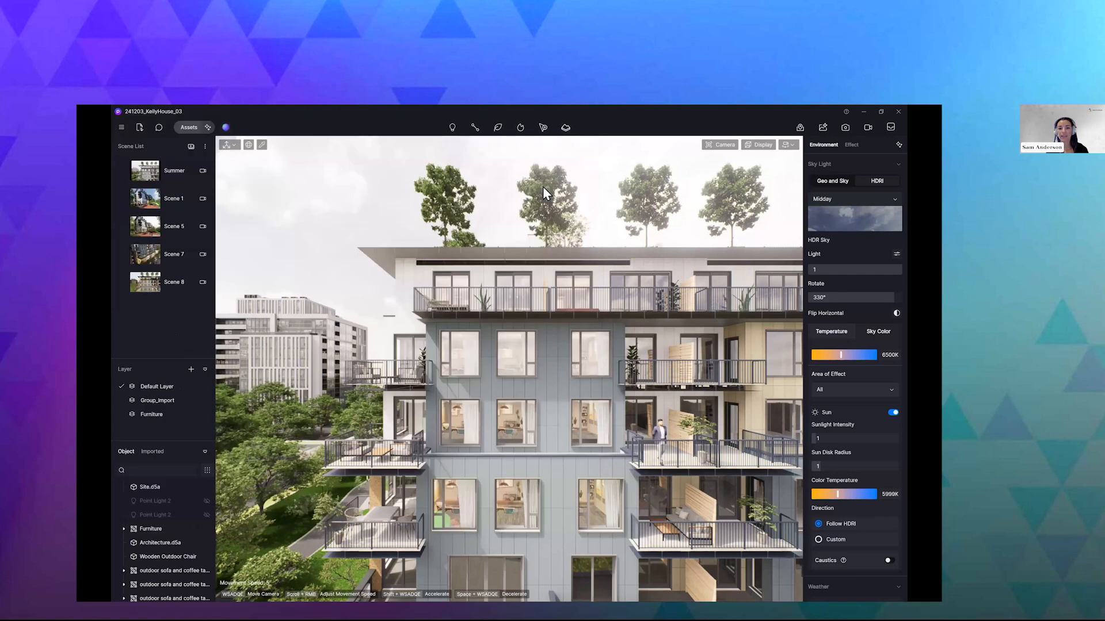
- Select the whole group of magnolia trees on the roof and randomize the trees' size and rotation
{"action": "left_click", "coordinate": [543, 187]}
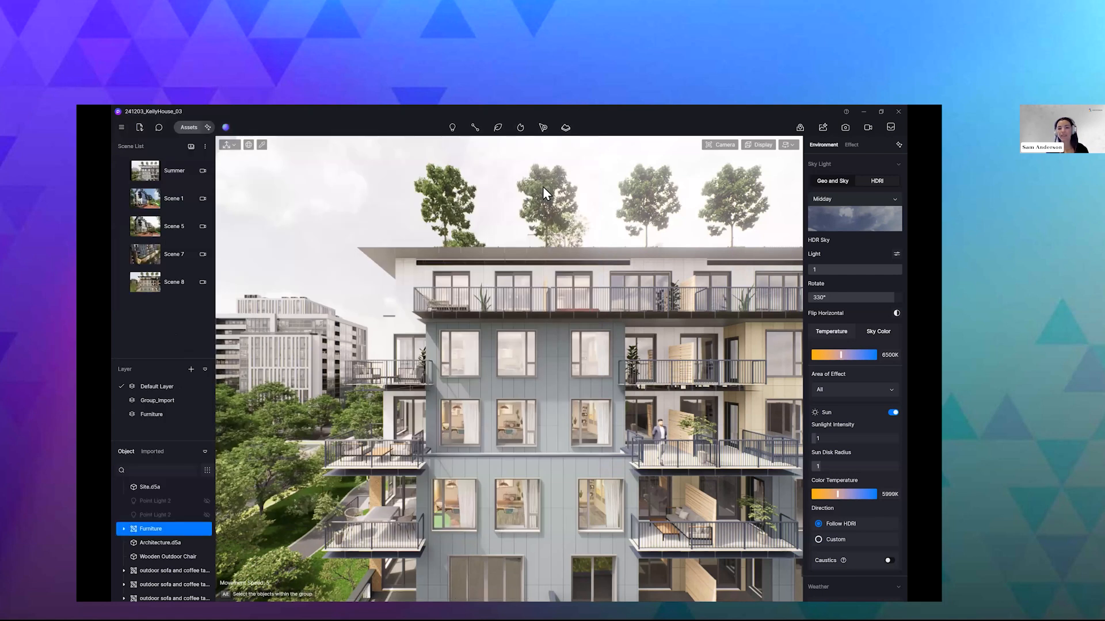
{"action": "left_click", "coordinate": [543, 186], "text": "alt"}
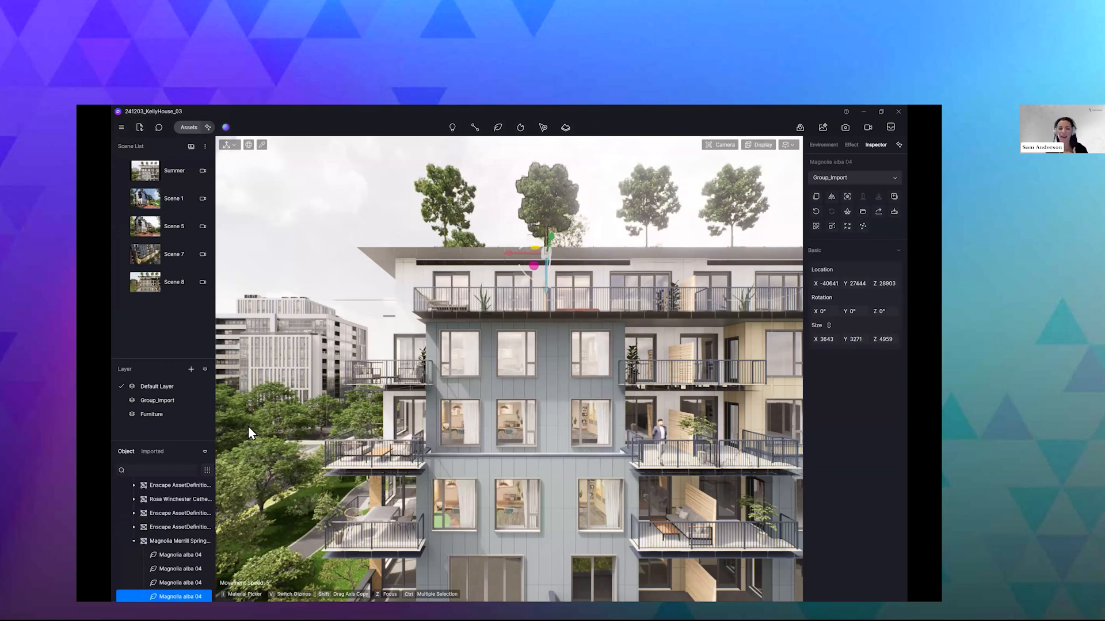
{"action": "left_click", "coordinate": [172, 541]}
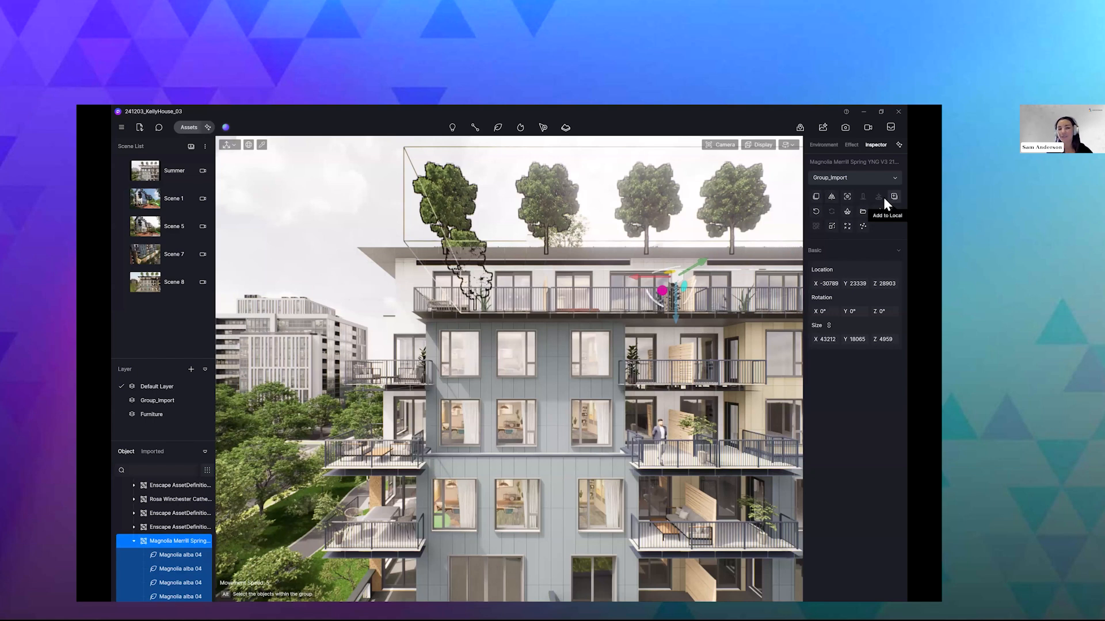
{"action": "left_click", "coordinate": [832, 228]}
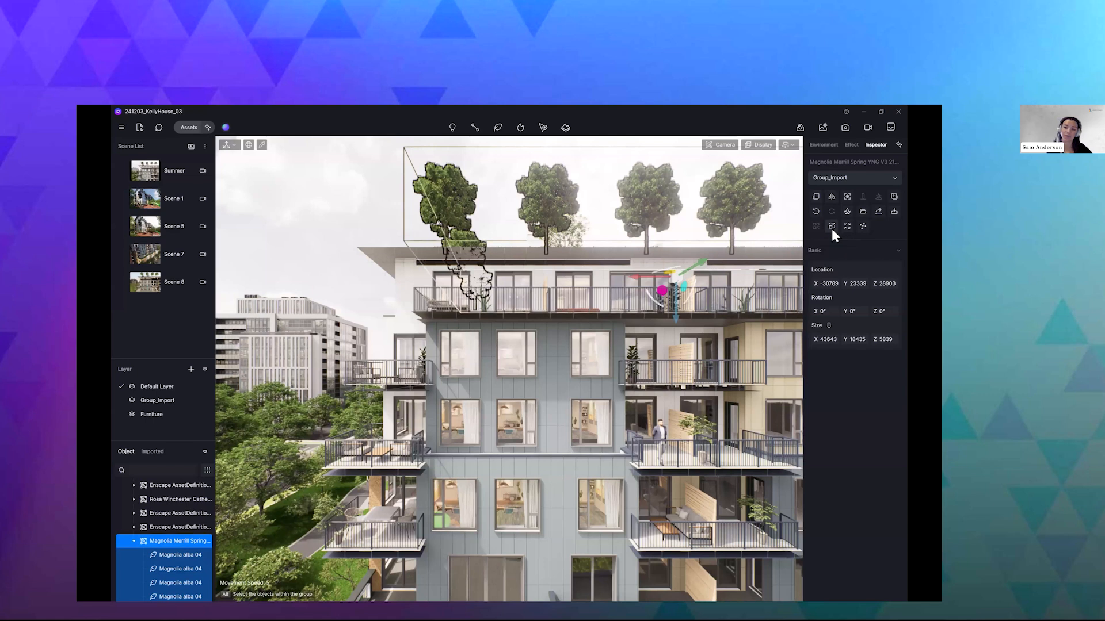
{"action": "left_click", "coordinate": [847, 225]}
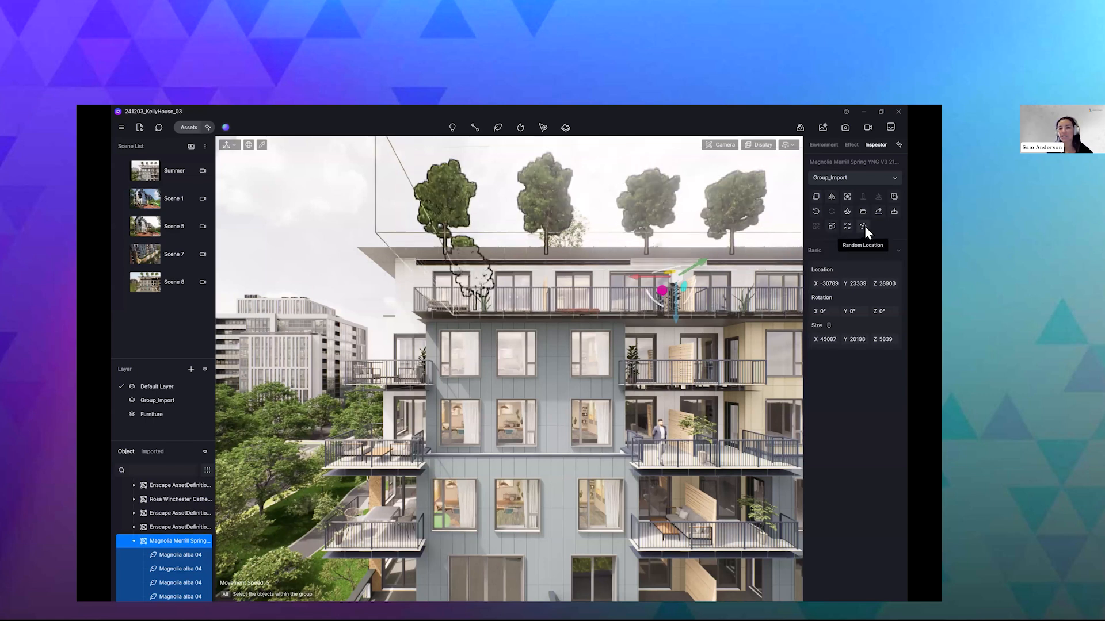
- Try to randomize the locations of the rooftop magnolia trees
{"action": "left_click", "coordinate": [865, 225]}
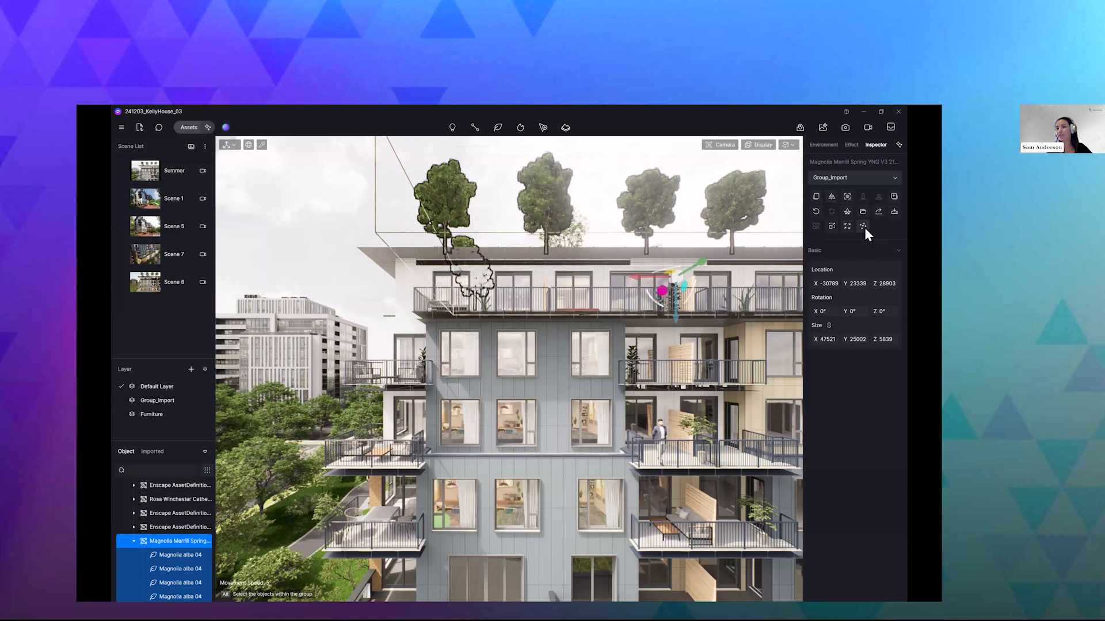
{"action": "left_click", "coordinate": [865, 227]}
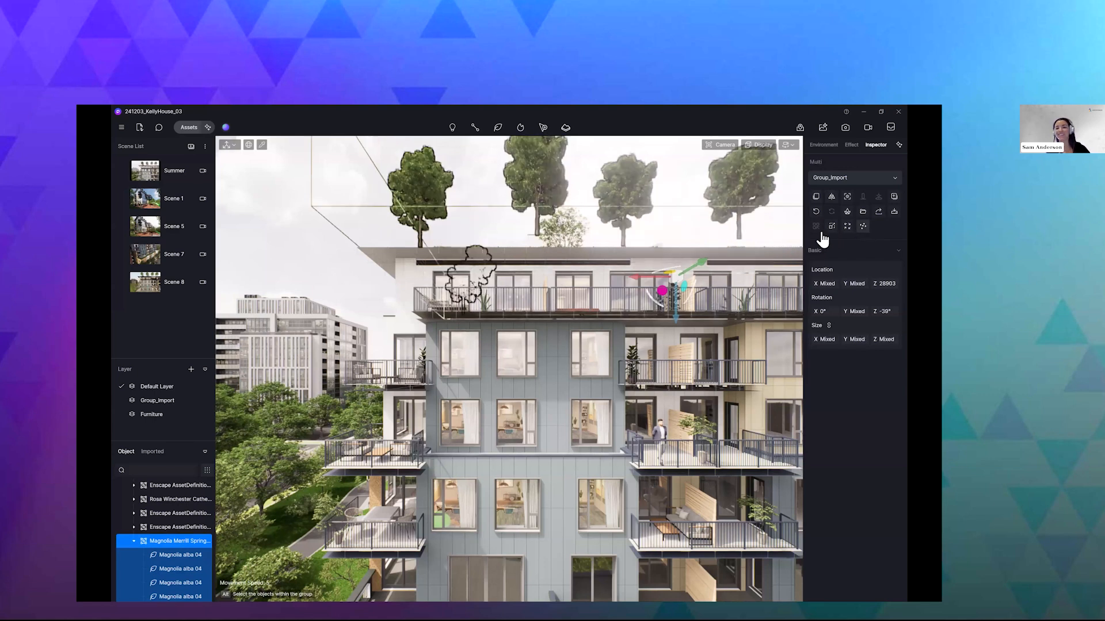
{"action": "left_click", "coordinate": [733, 231]}
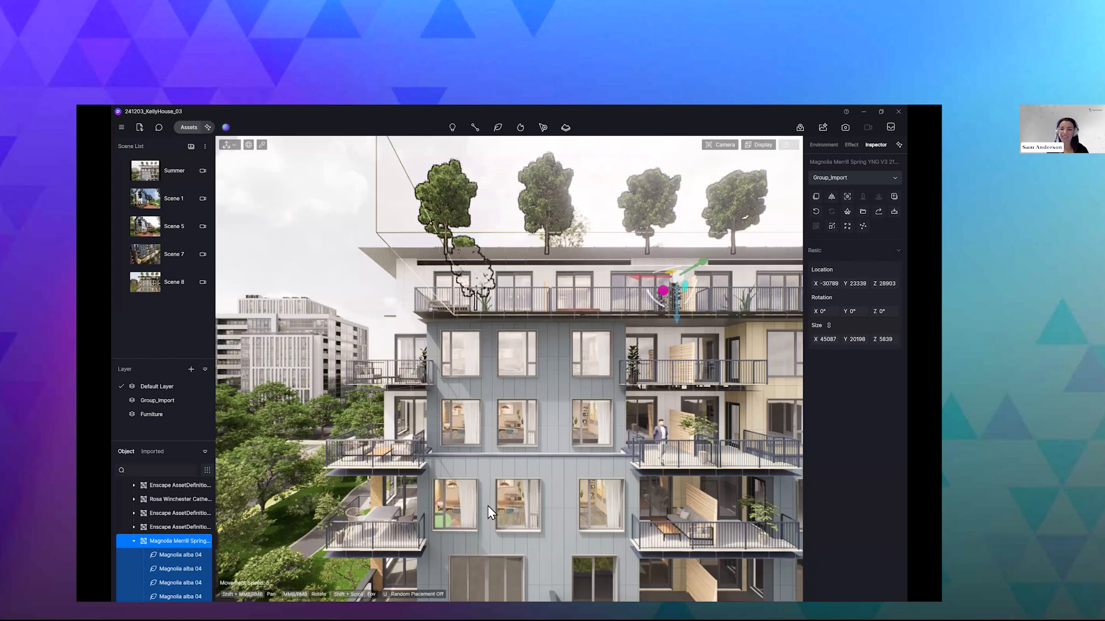
- Set the Random Spacing to 1 for the vegetation path lining the road beside the small white building
{"action": "key", "text": "t"}
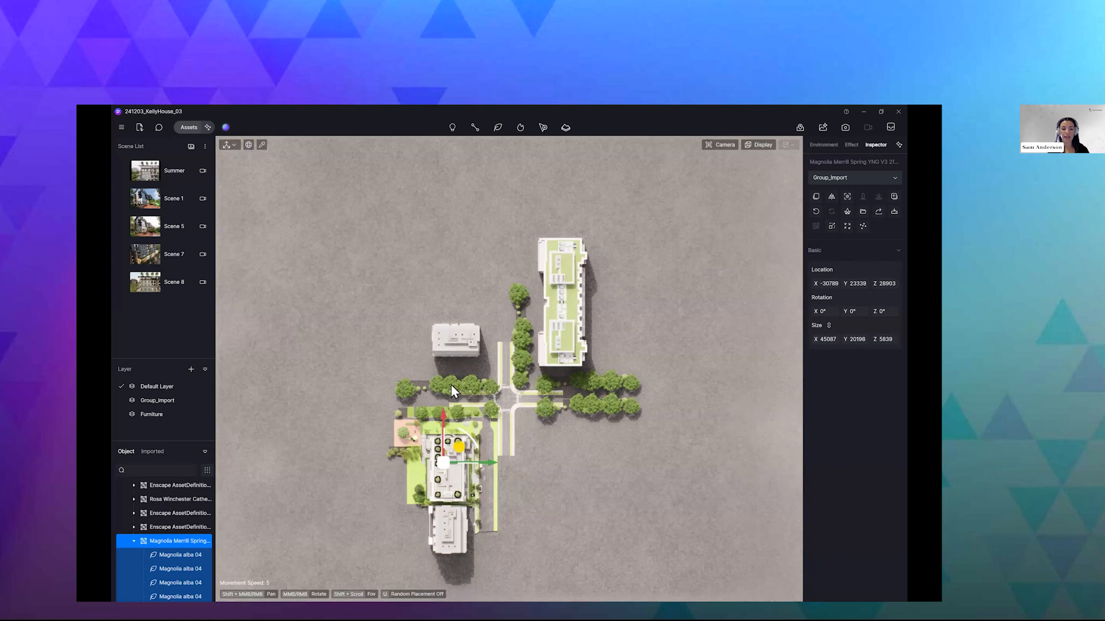
{"action": "left_click", "coordinate": [489, 373]}
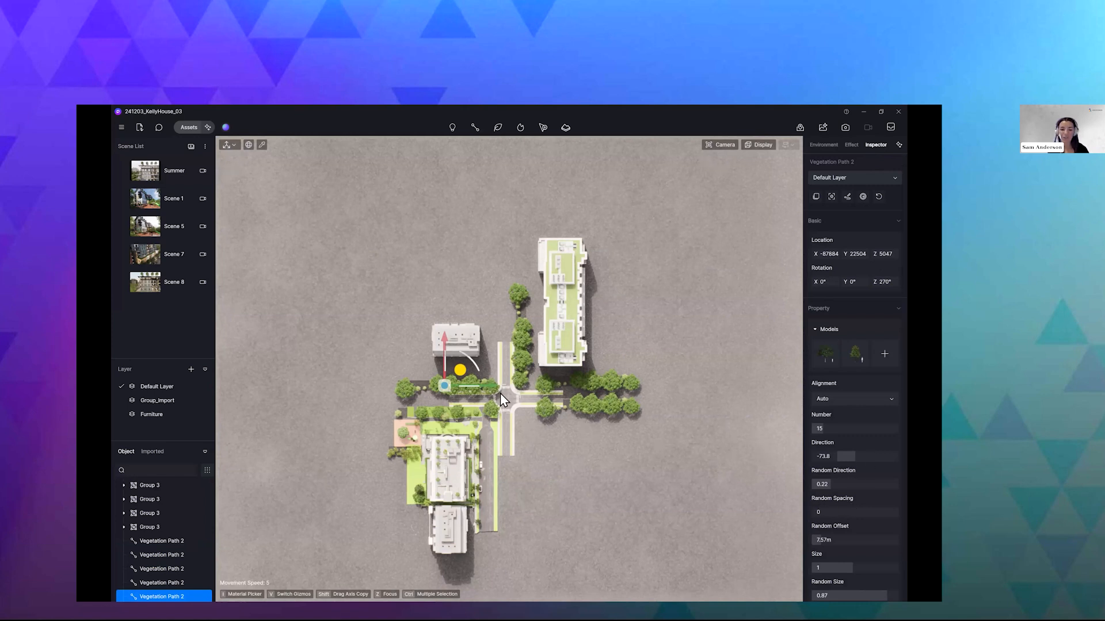
{"action": "scroll", "coordinate": [491, 403], "scroll_direction": "up", "scroll_amount": 1}
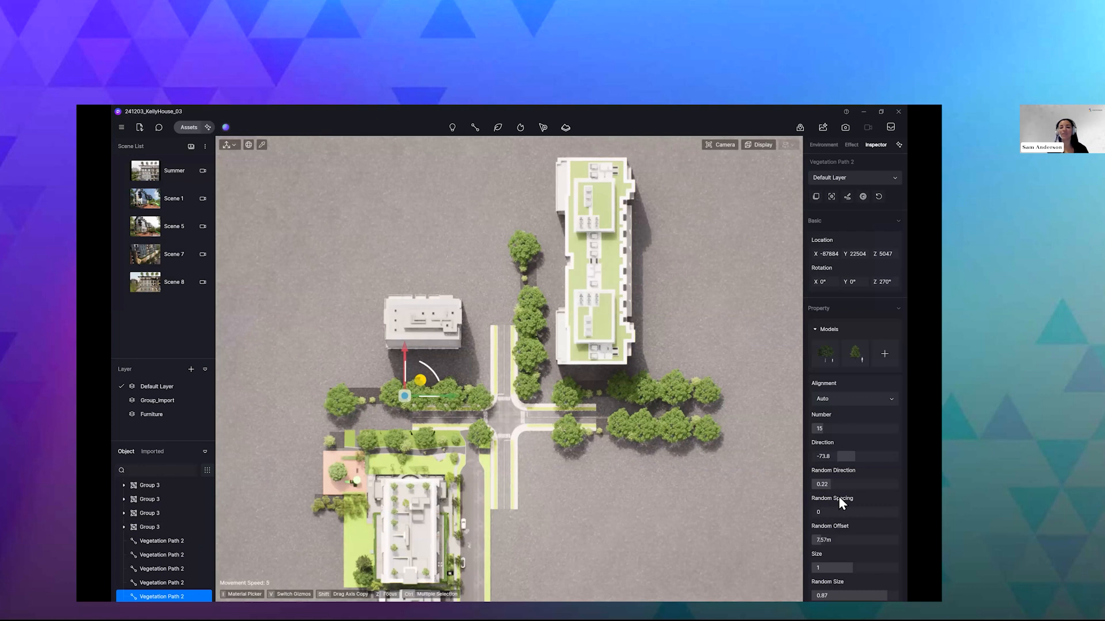
{"action": "left_click", "coordinate": [885, 505]}
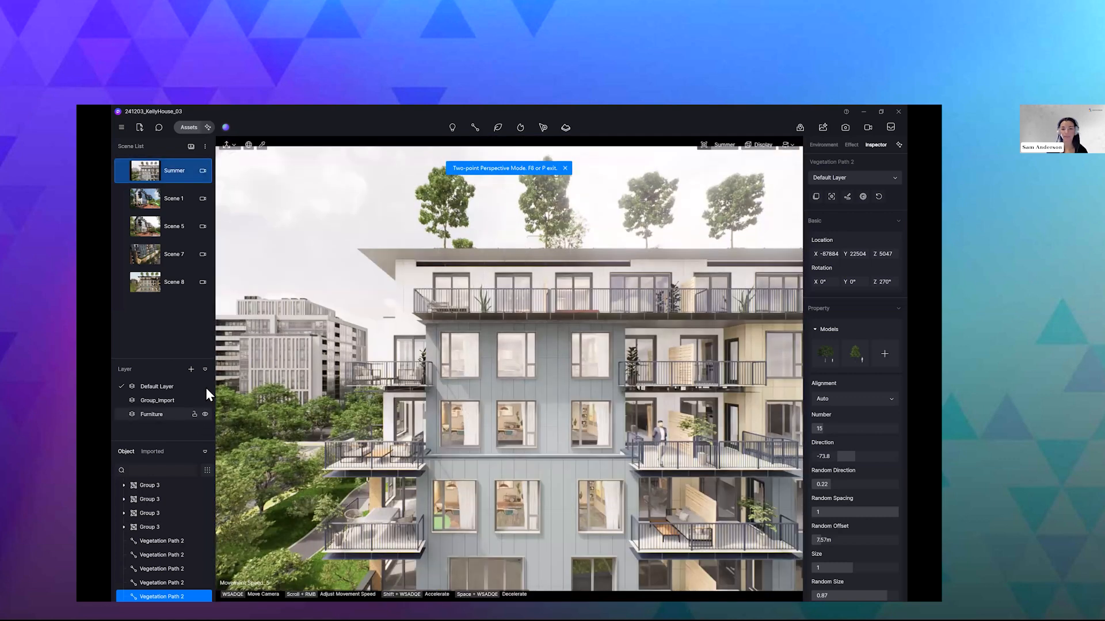
- Hide the Default Layer, Group_Import and Furniture layers and create a new terrain
{"action": "left_click", "coordinate": [206, 387]}
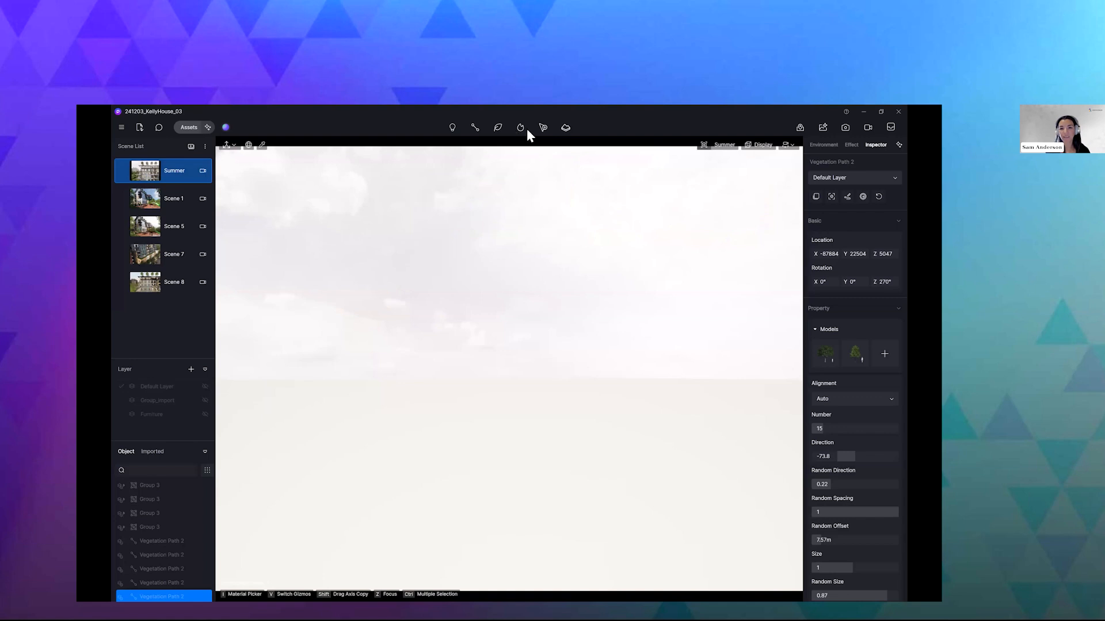
{"action": "left_click", "coordinate": [566, 129]}
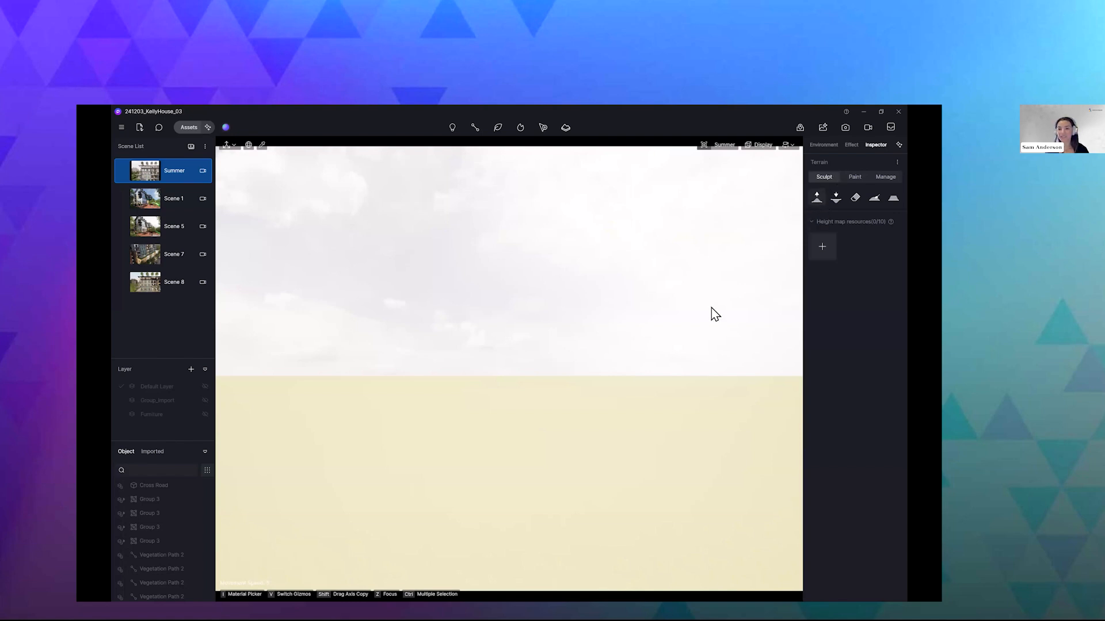
- Raise a few small mounds across the terrain with the round sculpting brush at size 20 and strength 50
{"action": "left_click", "coordinate": [819, 201]}
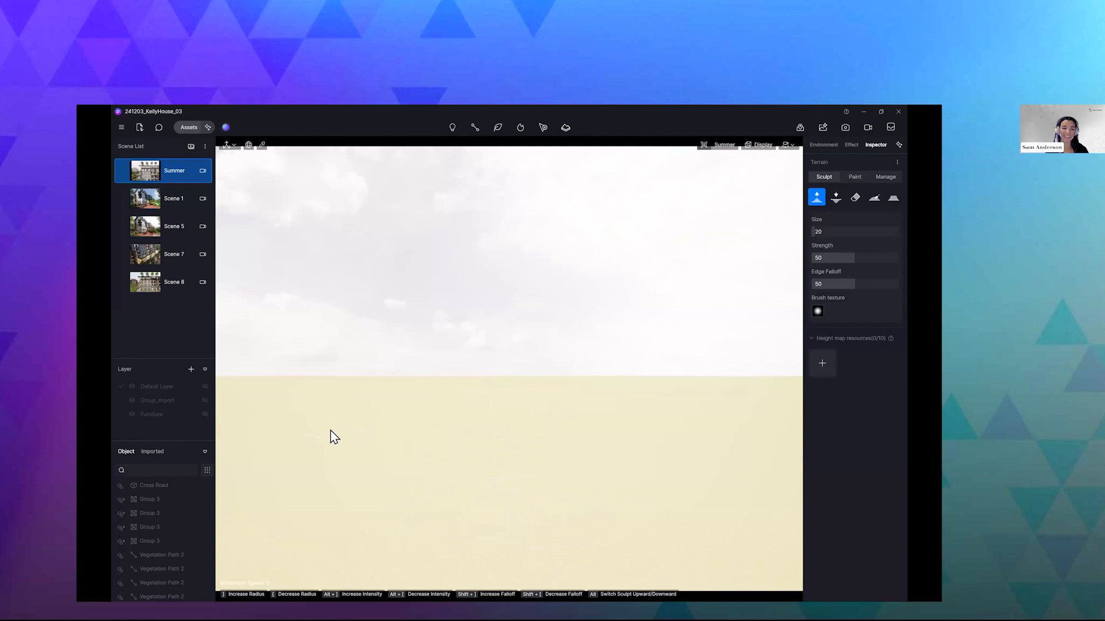
{"action": "left_click_drag", "start_coordinate": [361, 406], "coordinate": [406, 397]}
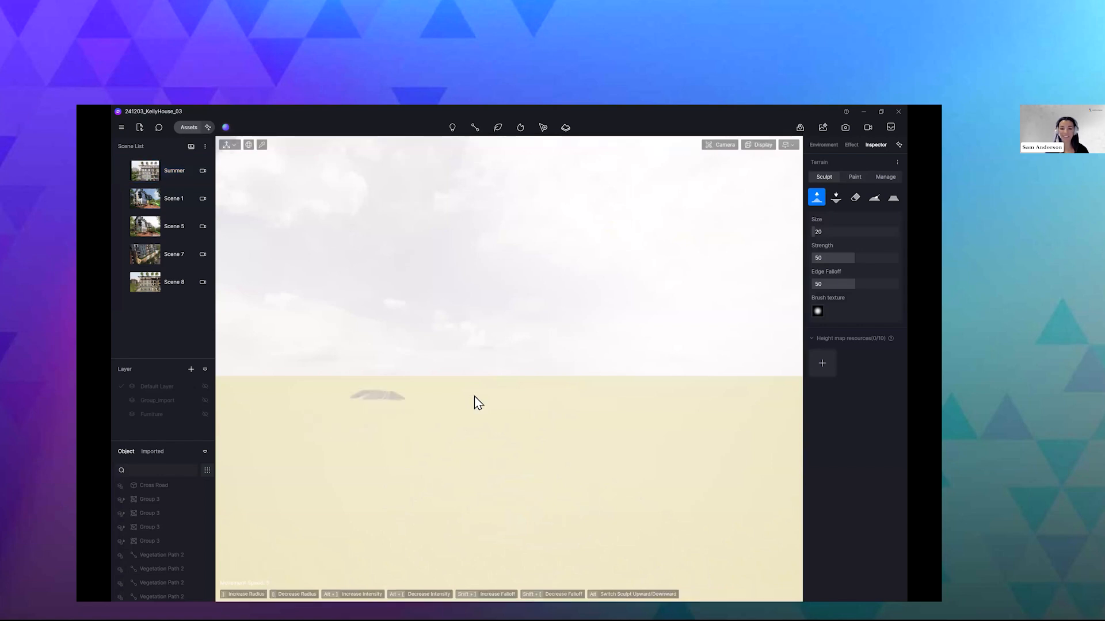
{"action": "mouse_move", "coordinate": [541, 396]}
{"action": "left_mouse_down"}
{"action": "mouse_move", "coordinate": [427, 401]}
{"action": "mouse_move", "coordinate": [612, 410]}
{"action": "mouse_move", "coordinate": [318, 419]}
{"action": "mouse_move", "coordinate": [515, 397]}
{"action": "mouse_move", "coordinate": [626, 405]}
{"action": "left_mouse_up"}
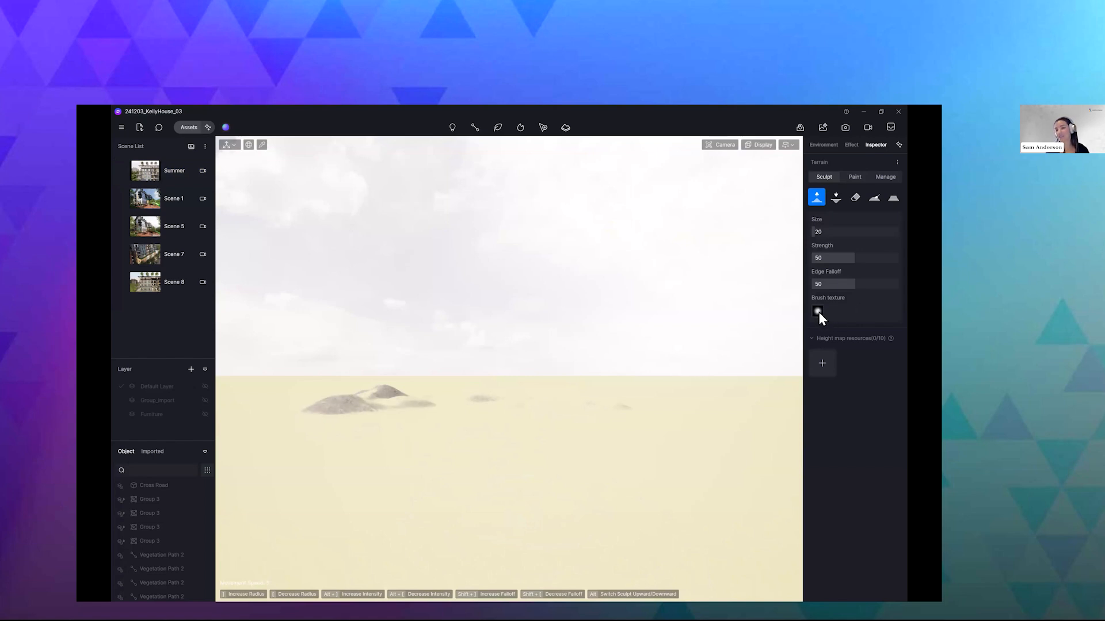
- Choose the rugged cloud-like brush texture with bright ridges and sculpt rougher hills over and beside the existing mounds
{"action": "left_click", "coordinate": [818, 312]}
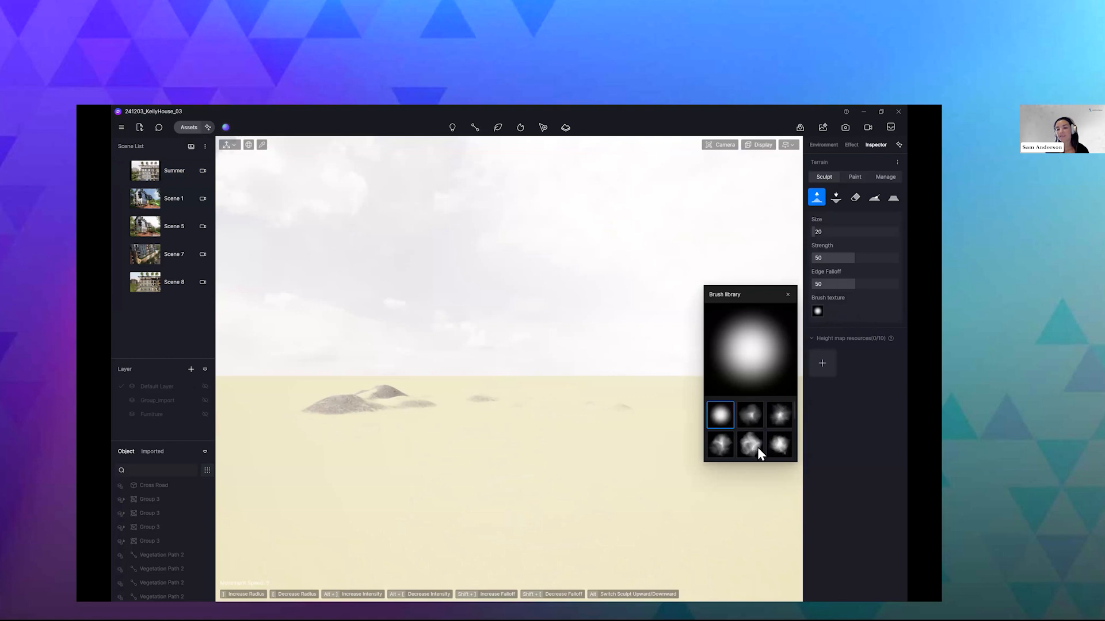
{"action": "scroll", "coordinate": [754, 438], "scroll_direction": "down", "scroll_amount": 2}
{"action": "scroll", "coordinate": [759, 430], "scroll_direction": "up", "scroll_amount": 2}
{"action": "left_click", "coordinate": [751, 447]}
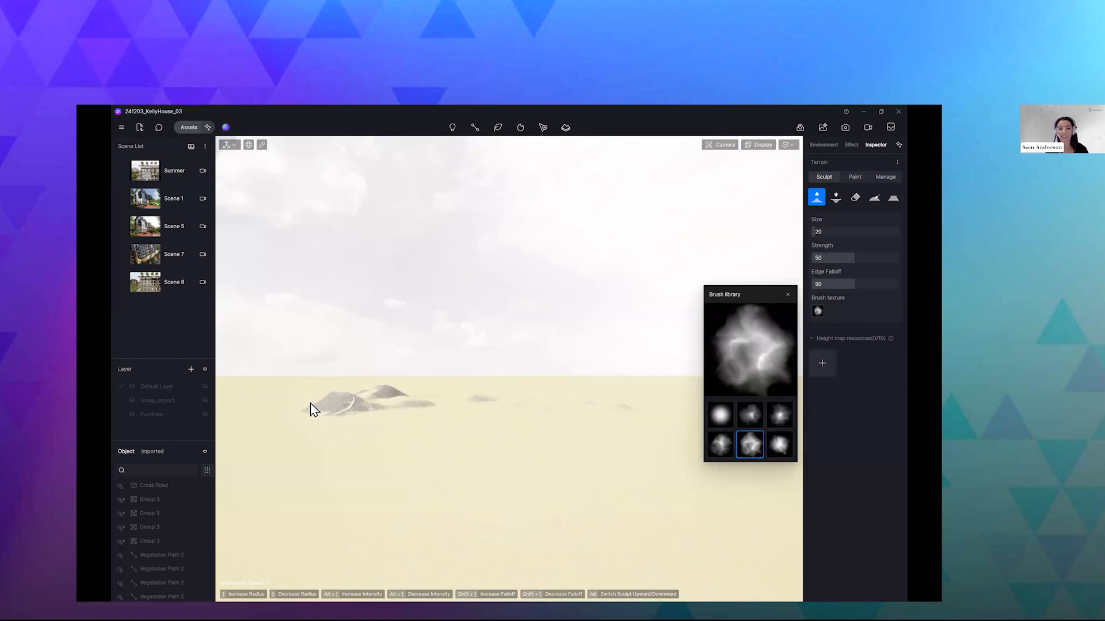
{"action": "left_click_drag", "start_coordinate": [335, 400], "coordinate": [462, 391]}
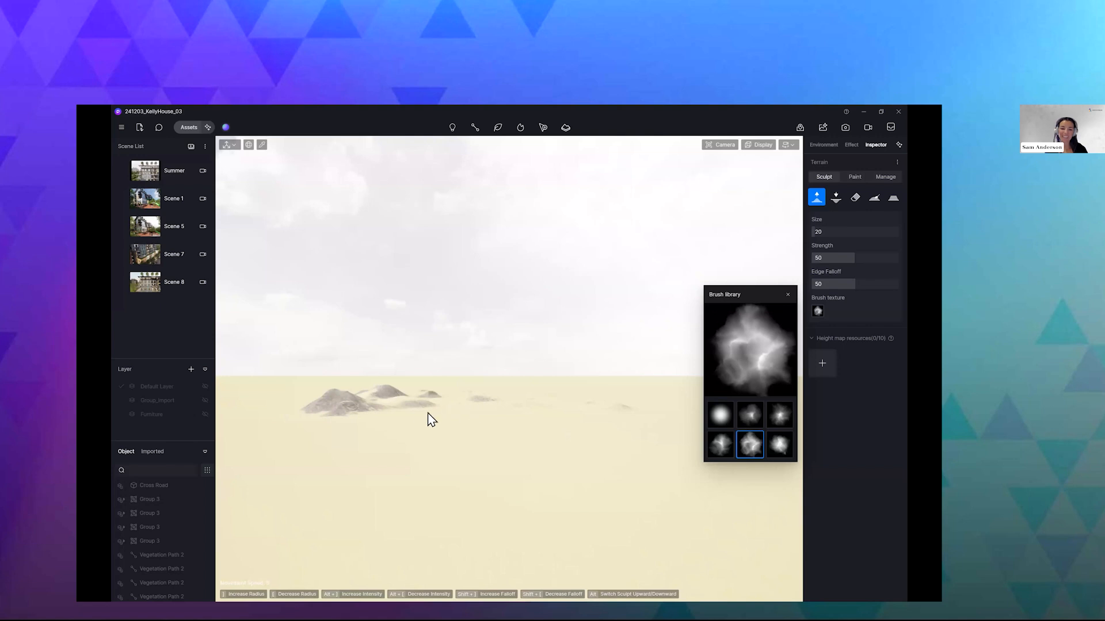
{"action": "left_click_drag", "start_coordinate": [357, 400], "coordinate": [269, 412]}
{"action": "left_click_drag", "start_coordinate": [386, 406], "coordinate": [550, 407]}
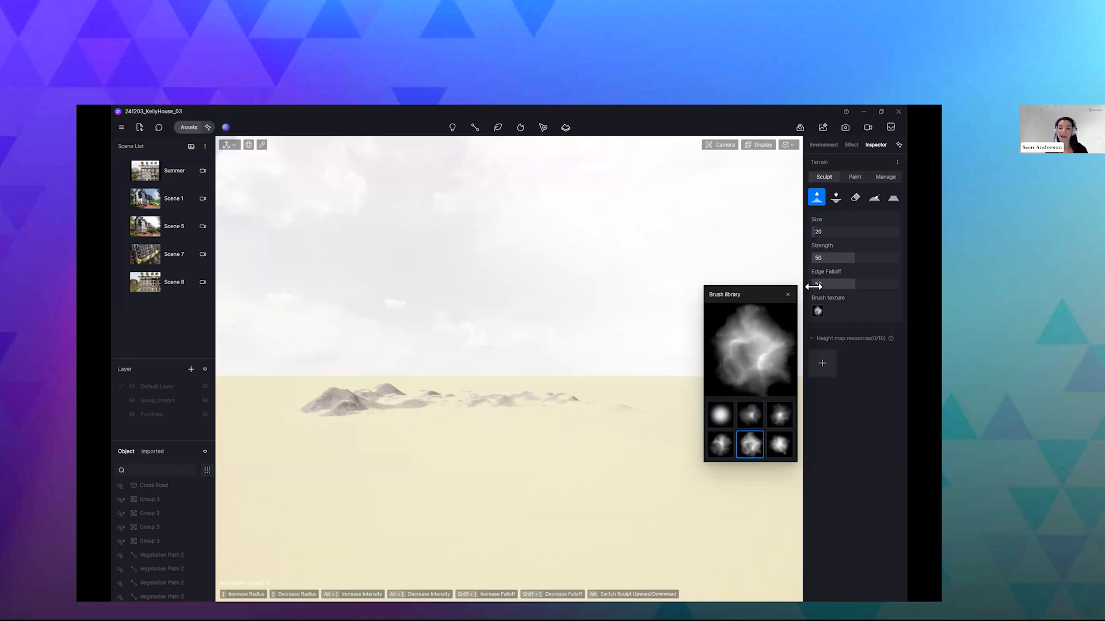
{"action": "left_click", "coordinate": [788, 294]}
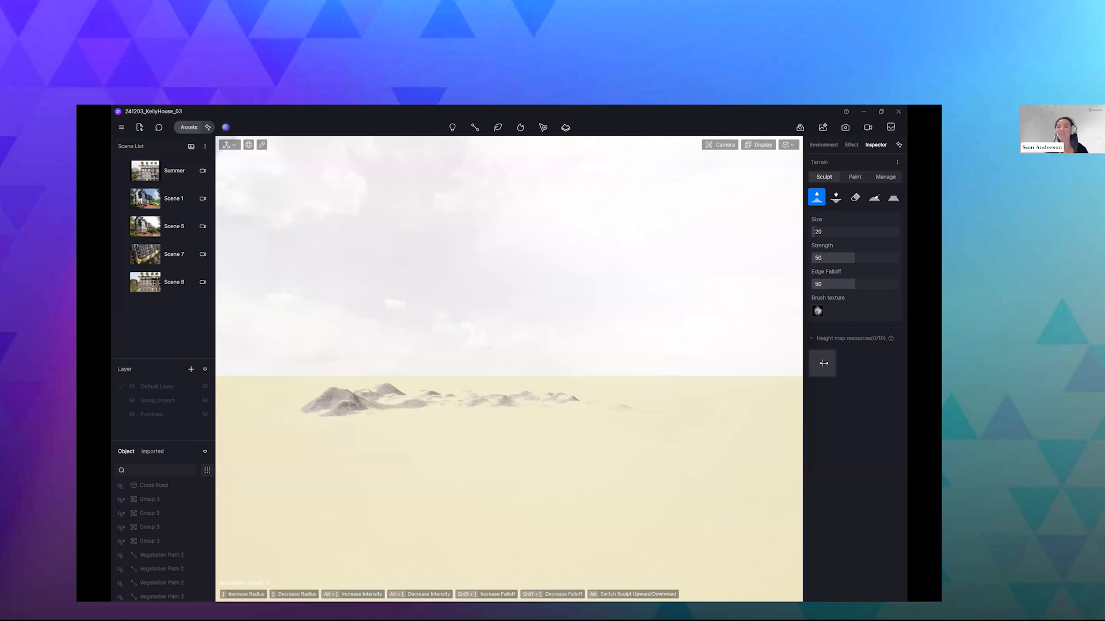
- Open the terrain assets for adding a height map resource and download Arctic 03
{"action": "left_click", "coordinate": [824, 363]}
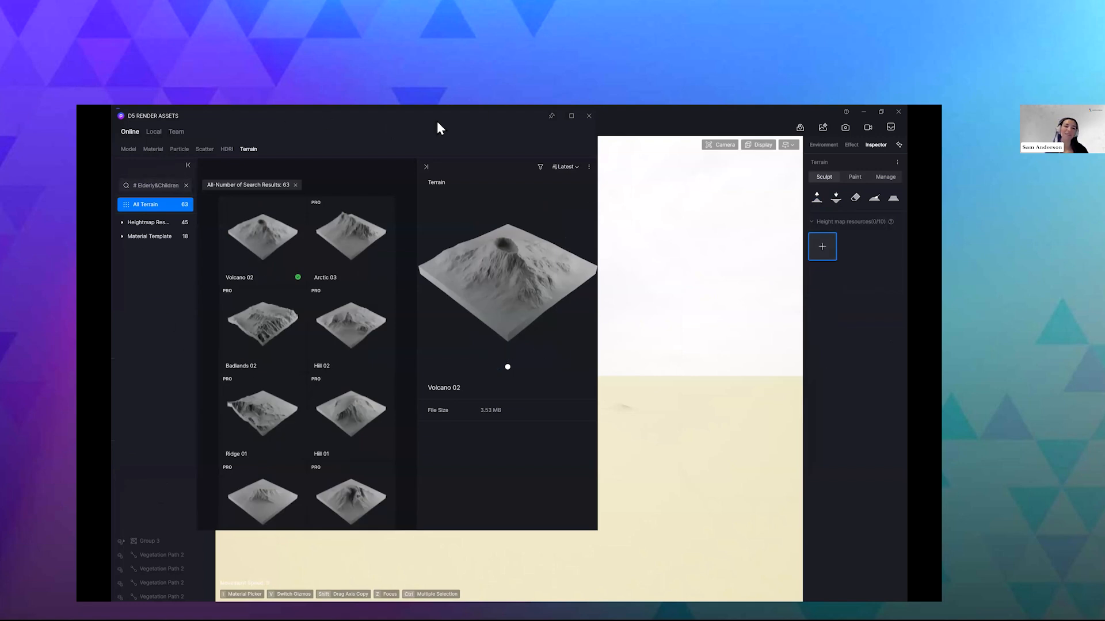
{"action": "left_click", "coordinate": [326, 251]}
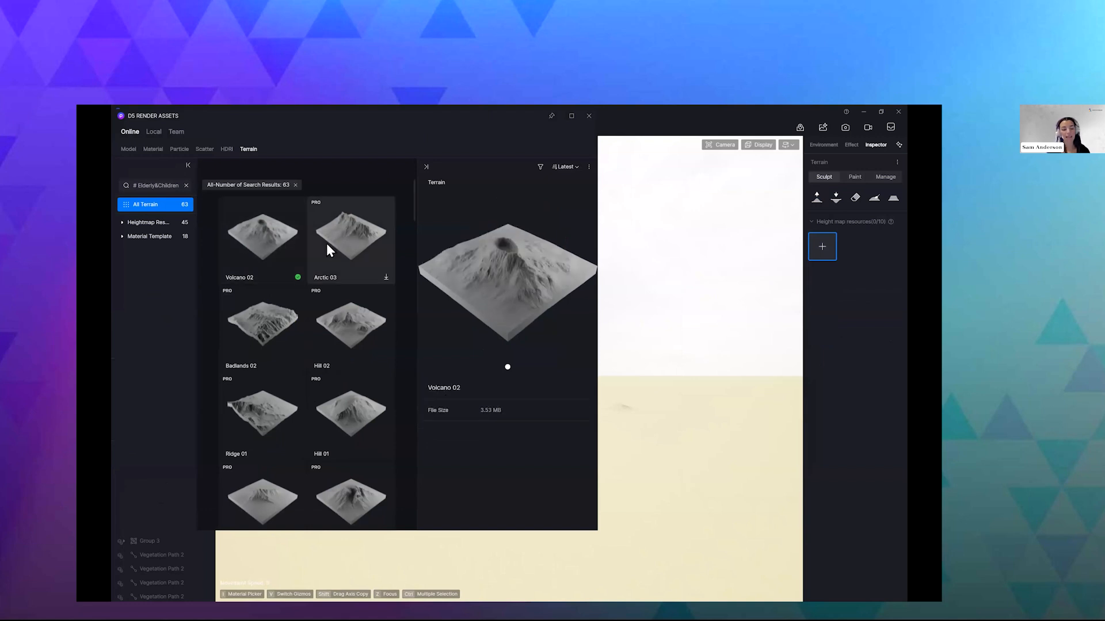
{"action": "left_click", "coordinate": [386, 278]}
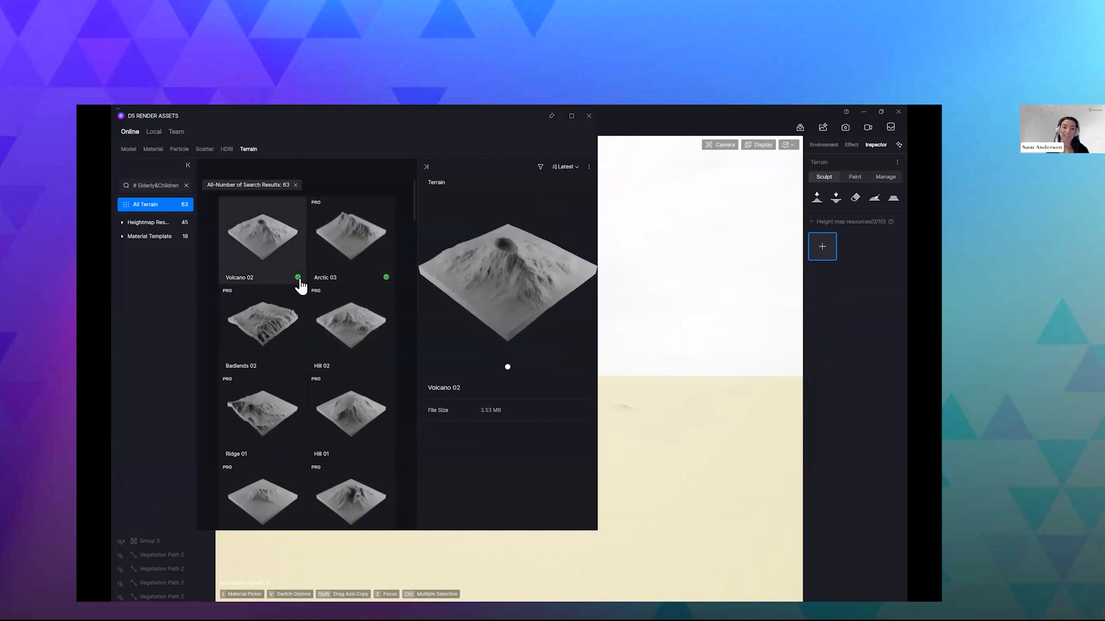
- Pick the Hill 03 height map and place it on the terrain behind the sculpted mounds
{"action": "scroll", "coordinate": [317, 310], "scroll_direction": "down", "scroll_amount": 2}
{"action": "scroll", "coordinate": [318, 306], "scroll_direction": "down", "scroll_amount": 4}
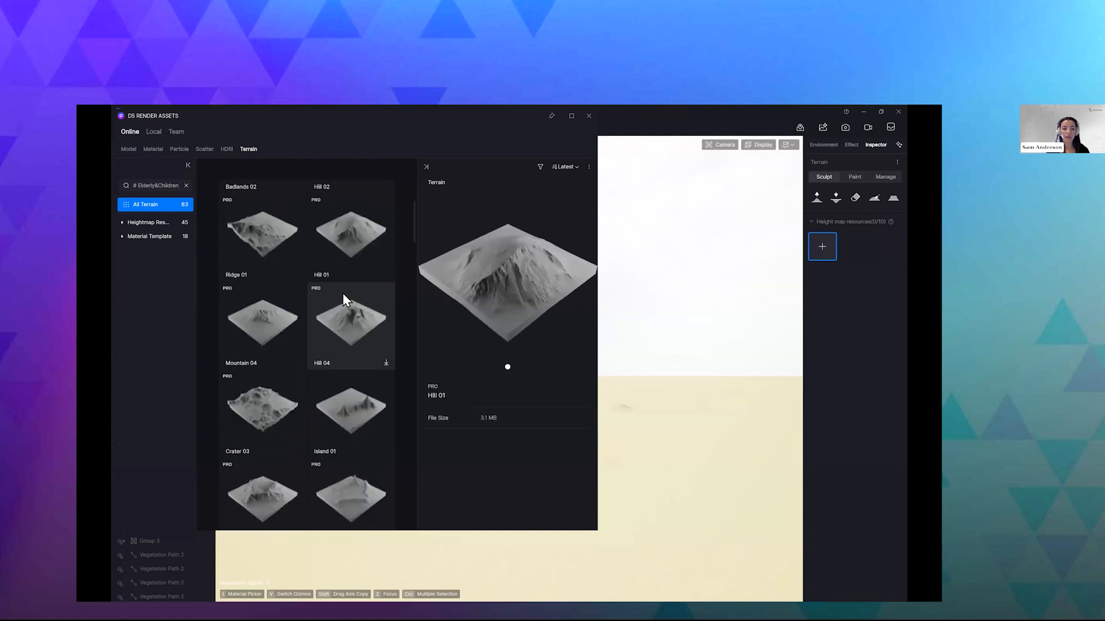
{"action": "scroll", "coordinate": [343, 292], "scroll_direction": "down", "scroll_amount": 3}
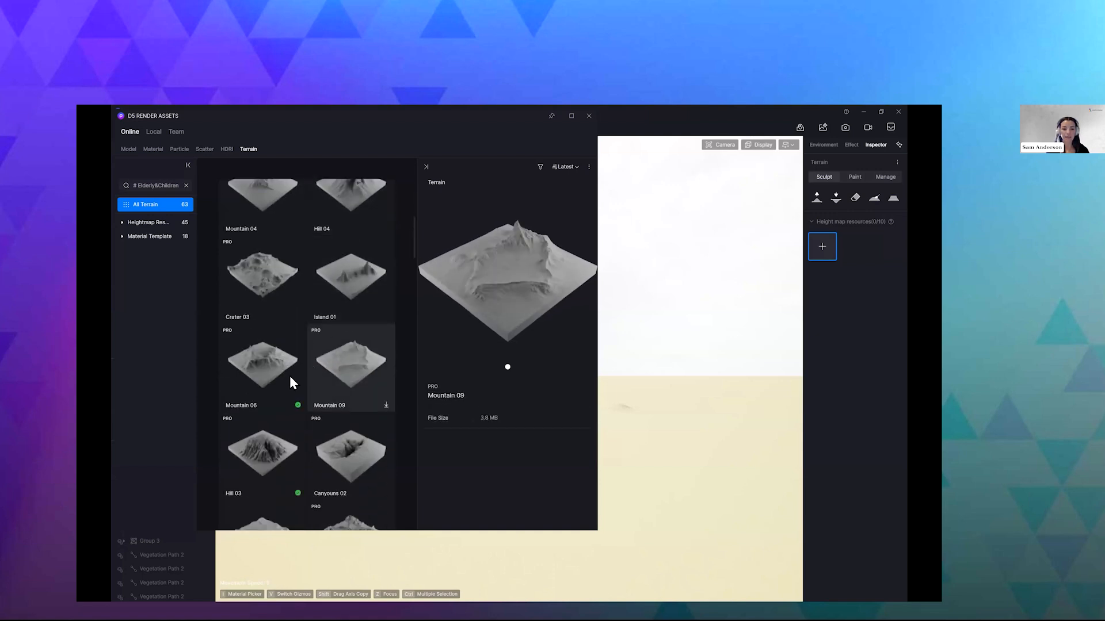
{"action": "left_click", "coordinate": [267, 451]}
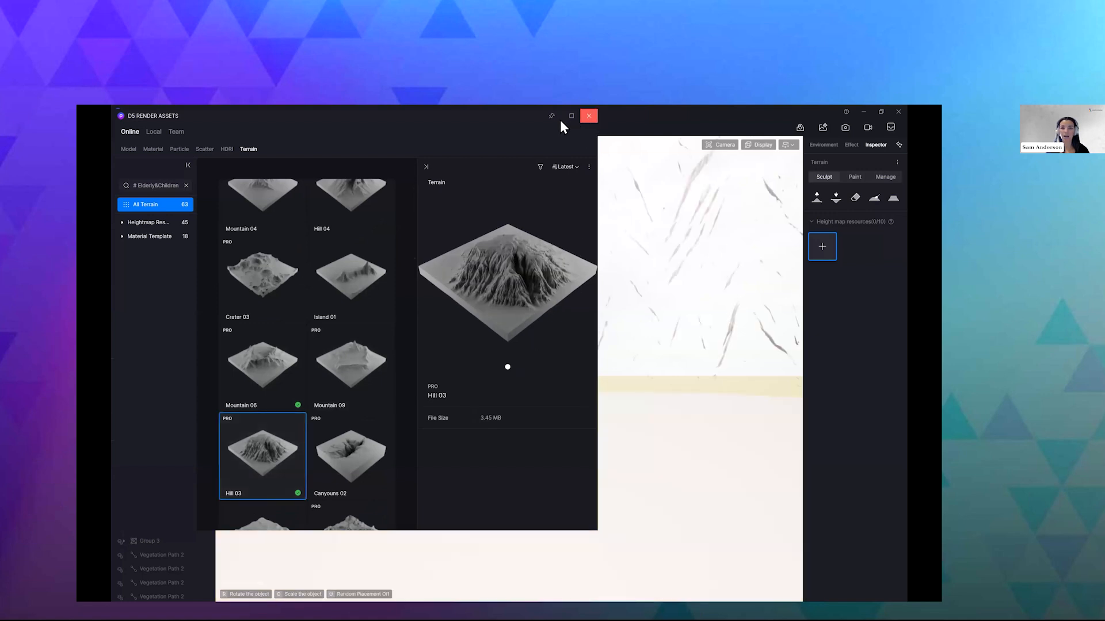
{"action": "left_click", "coordinate": [588, 117]}
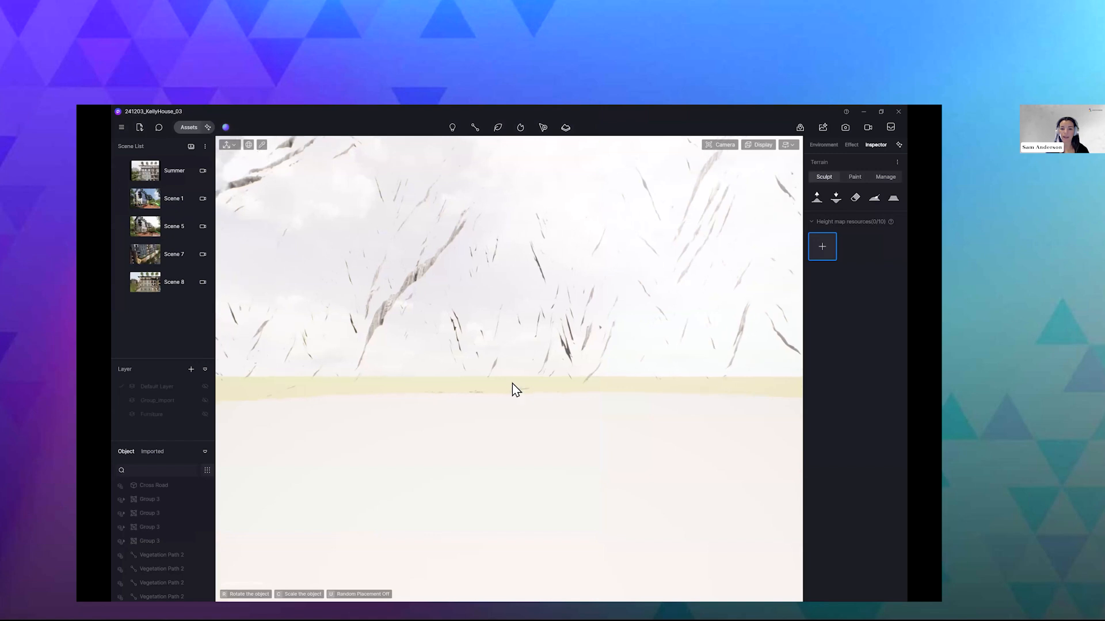
{"action": "left_click", "coordinate": [448, 396]}
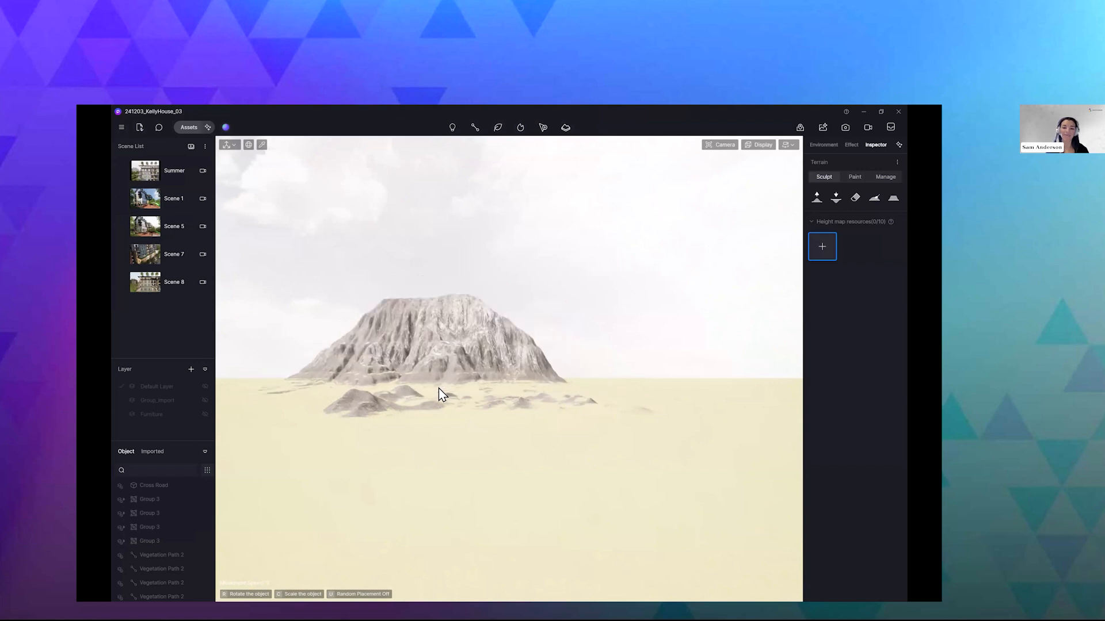
{"action": "left_click", "coordinate": [440, 389]}
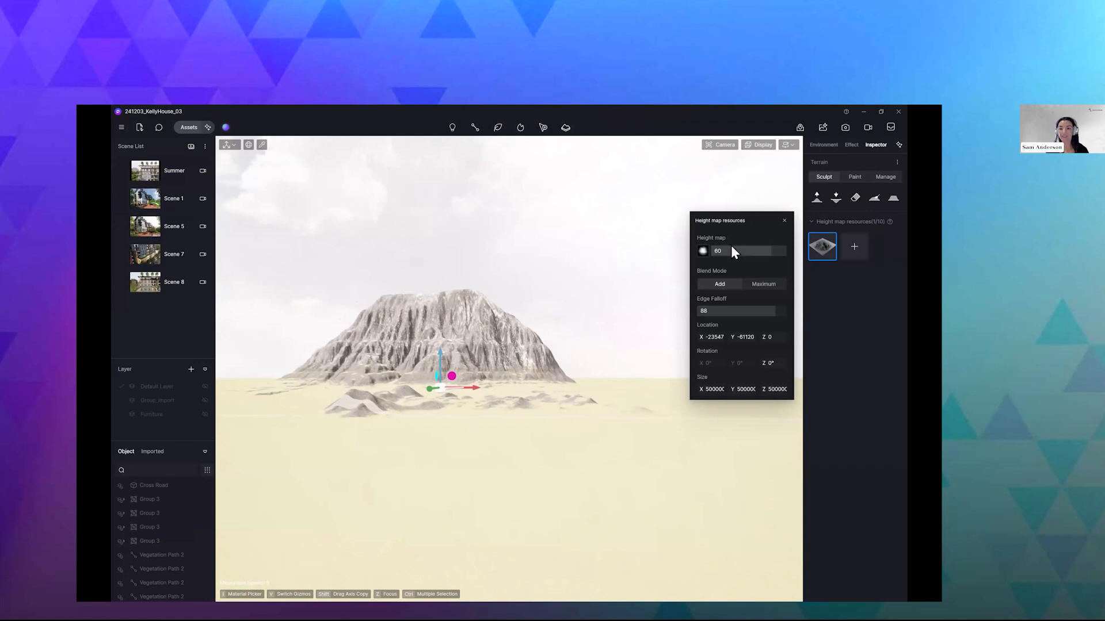
- Try the Maximum blend mode on the placed hill, return it to Add, and set its Edge Falloff to 100
{"action": "left_click", "coordinate": [756, 285]}
{"action": "left_click", "coordinate": [723, 285]}
{"action": "left_click_drag", "start_coordinate": [718, 316], "coordinate": [761, 314]}
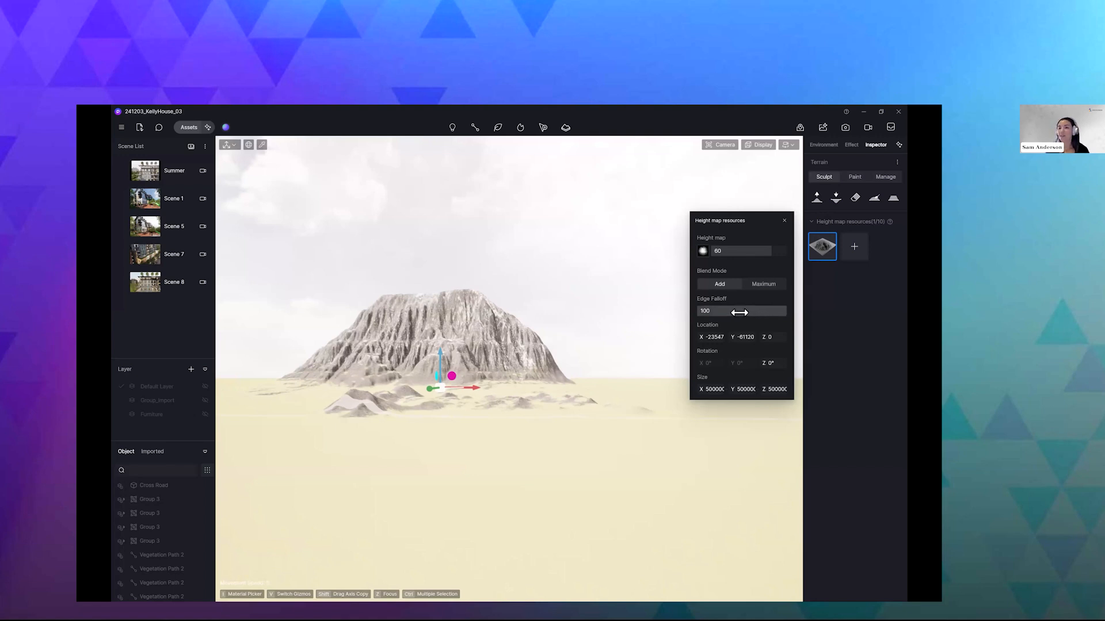
{"action": "left_click", "coordinate": [784, 221]}
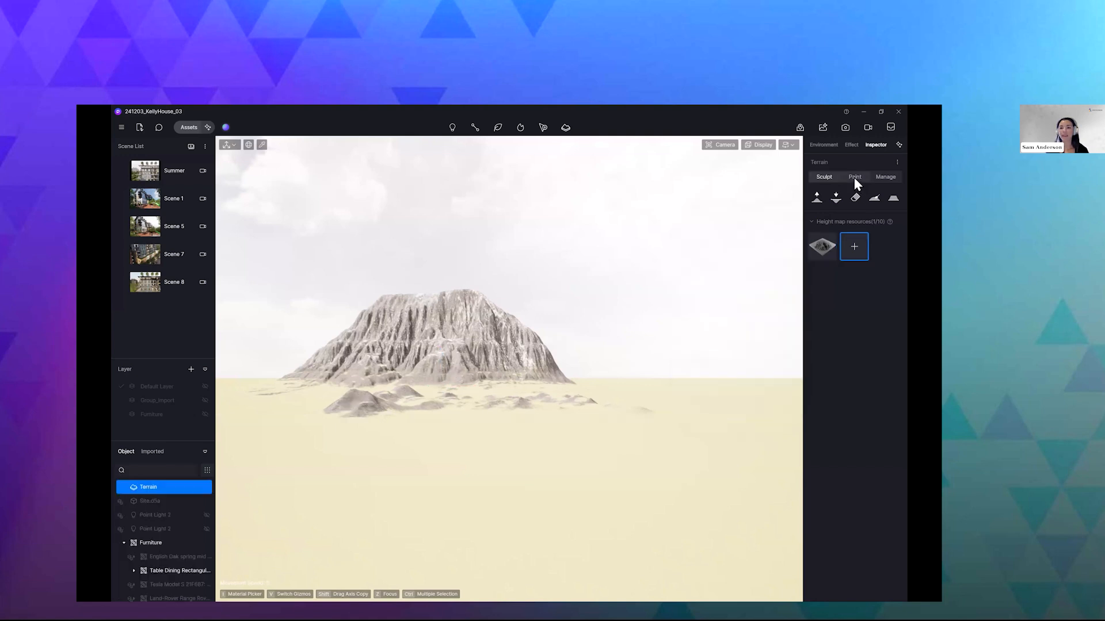
- Examine the terrain's height map import settings and its ground, slope and peak textures
{"action": "left_click", "coordinate": [854, 177]}
{"action": "left_click", "coordinate": [883, 176]}
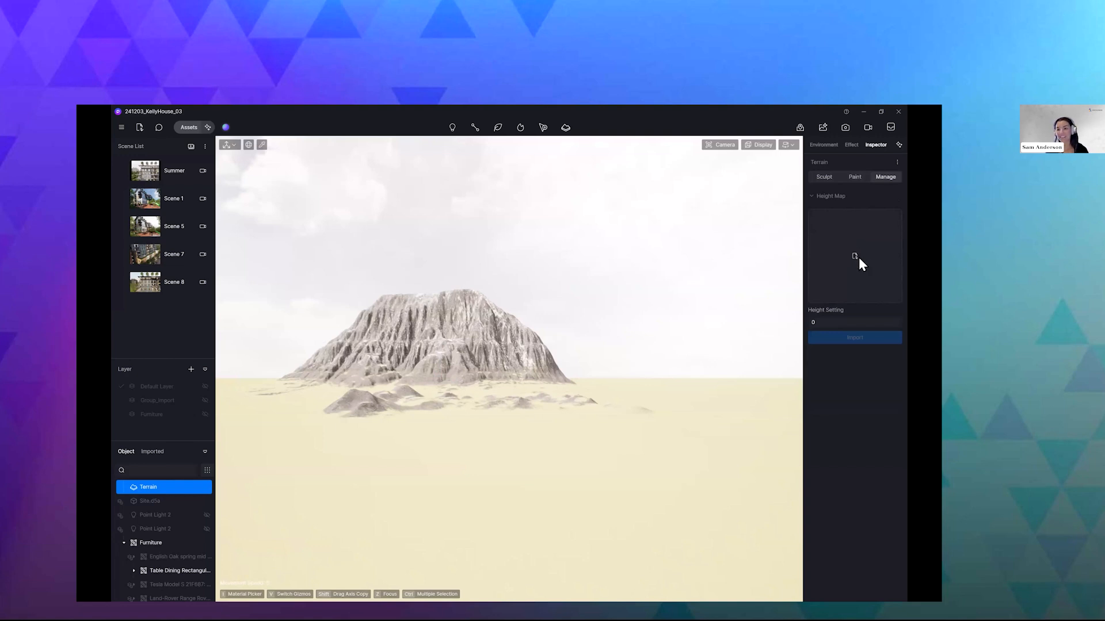
{"action": "left_click", "coordinate": [854, 178]}
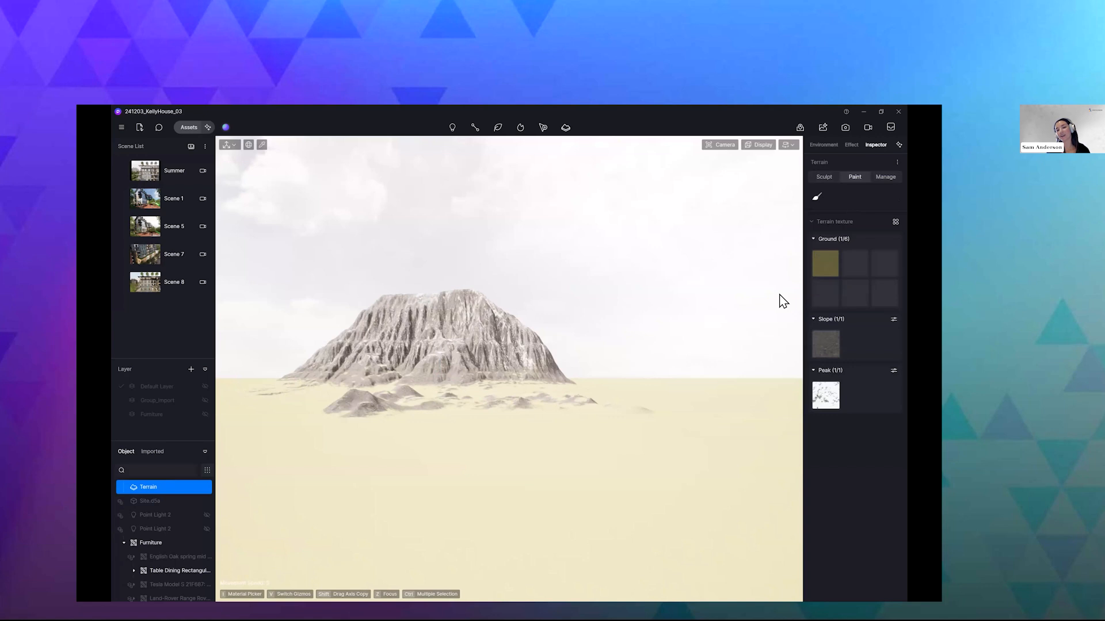
{"action": "mouse_move", "coordinate": [829, 273]}
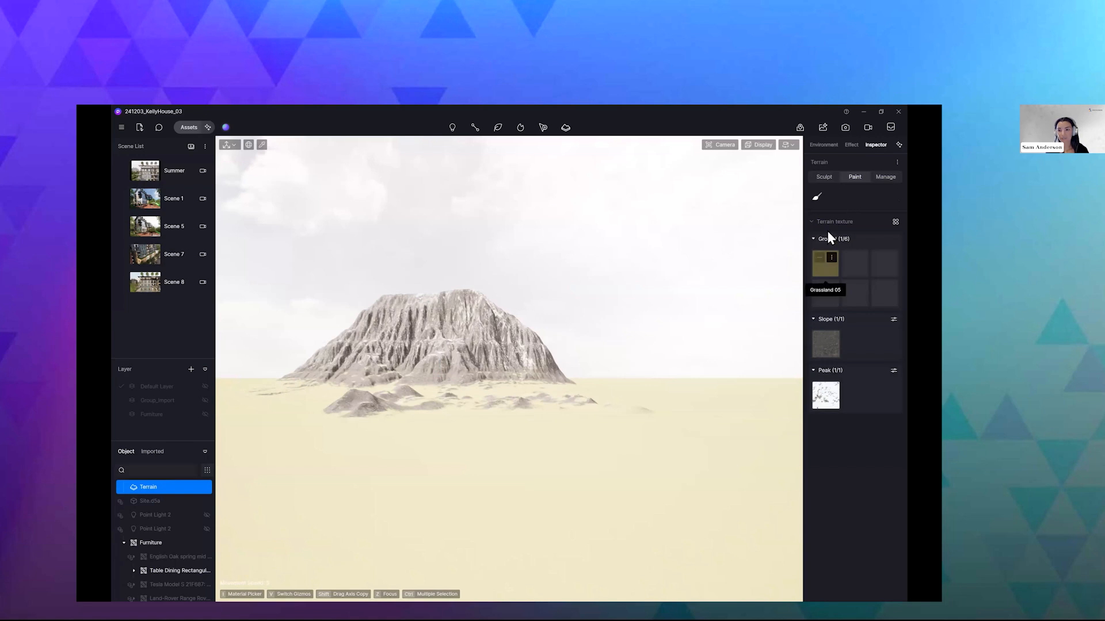
- Apply the Snowland 03 material template to the terrain
{"action": "left_click", "coordinate": [884, 223]}
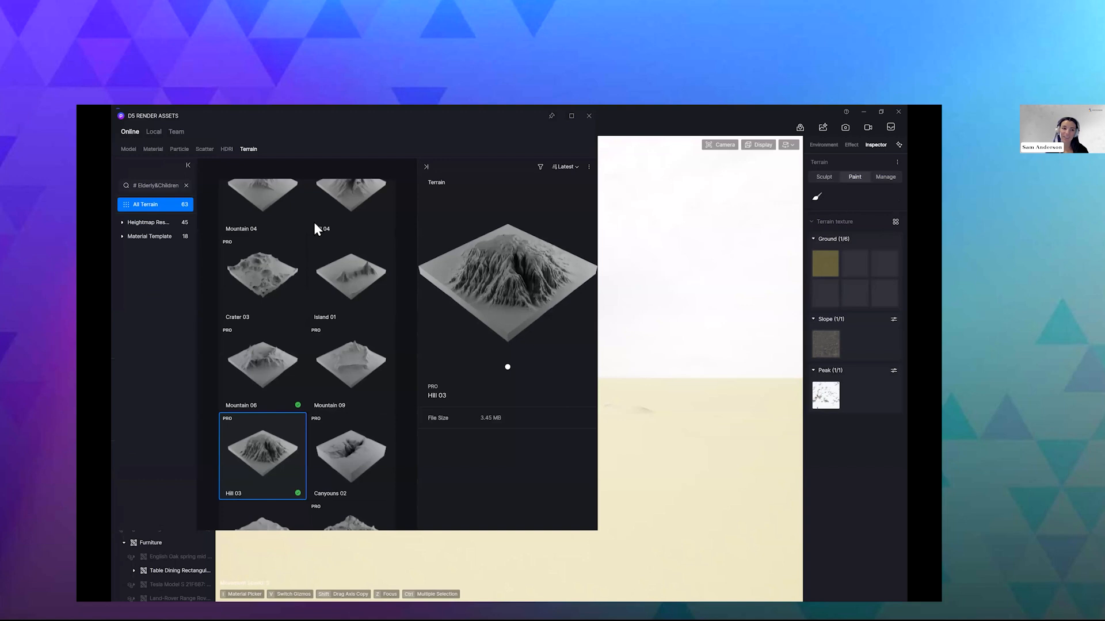
{"action": "left_click", "coordinate": [153, 236]}
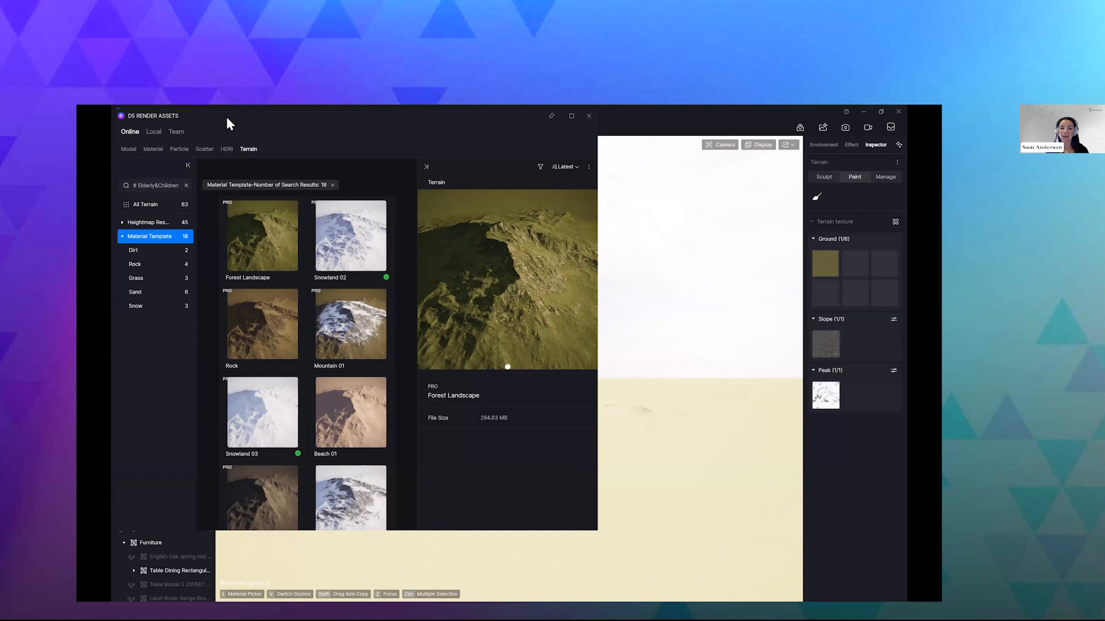
{"action": "left_click_drag", "start_coordinate": [351, 159], "coordinate": [516, 144]}
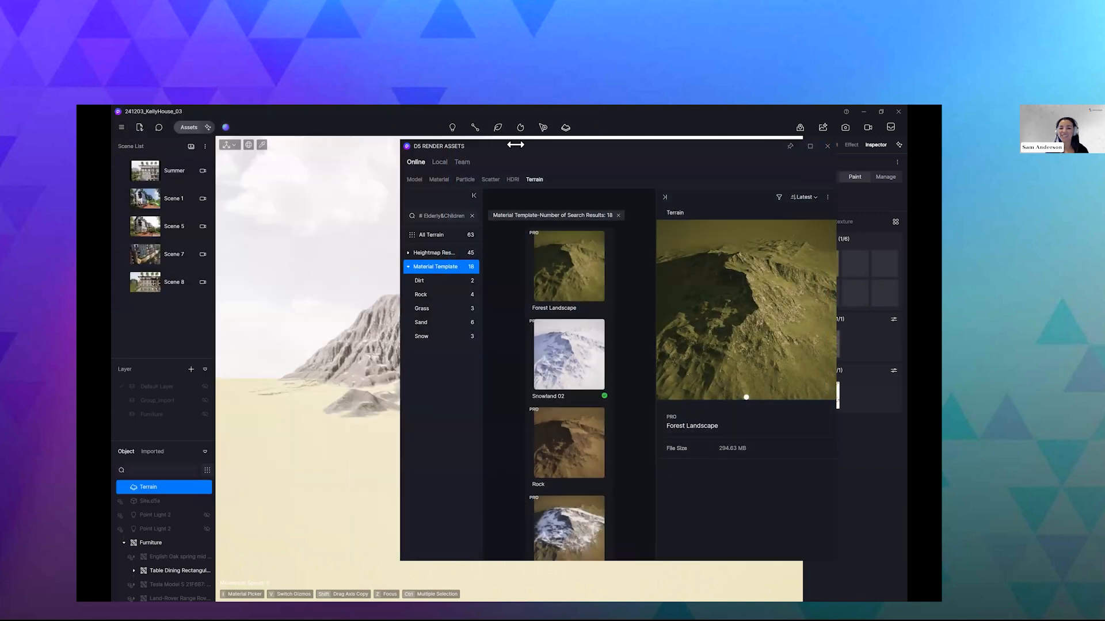
{"action": "scroll", "coordinate": [609, 326], "scroll_direction": "down", "scroll_amount": 2}
{"action": "scroll", "coordinate": [587, 415], "scroll_direction": "down", "scroll_amount": 3}
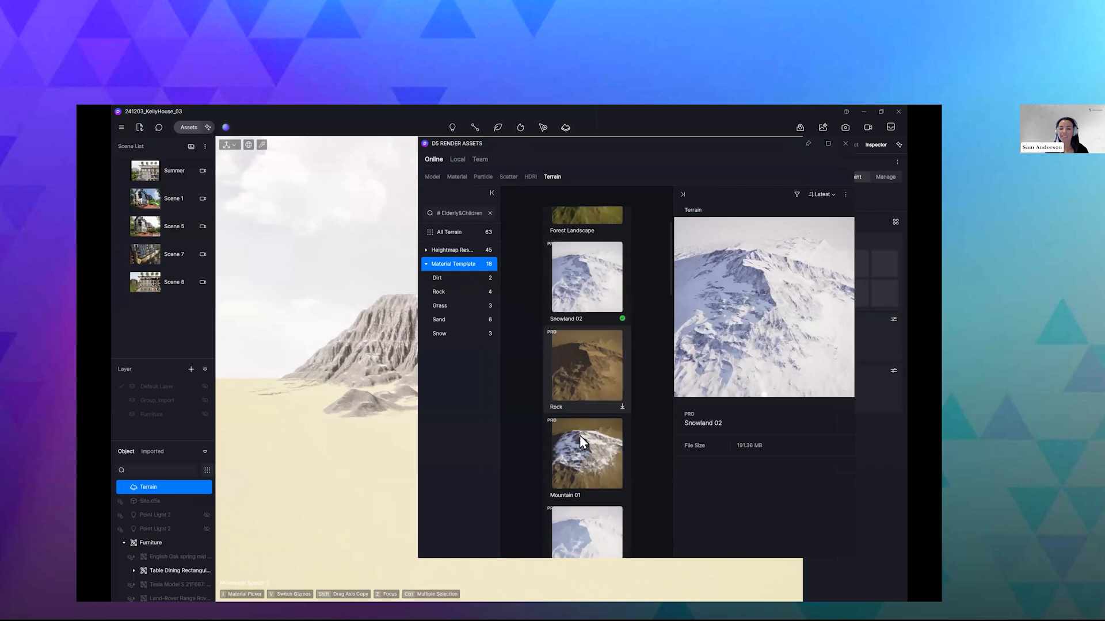
{"action": "left_click", "coordinate": [594, 496]}
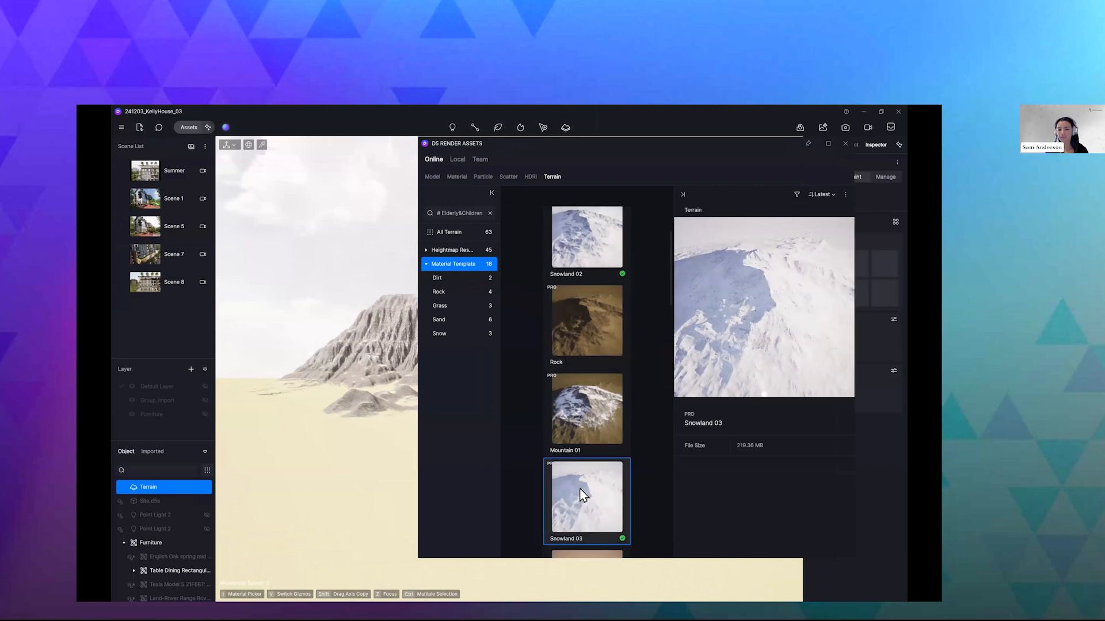
{"action": "left_click", "coordinate": [593, 492]}
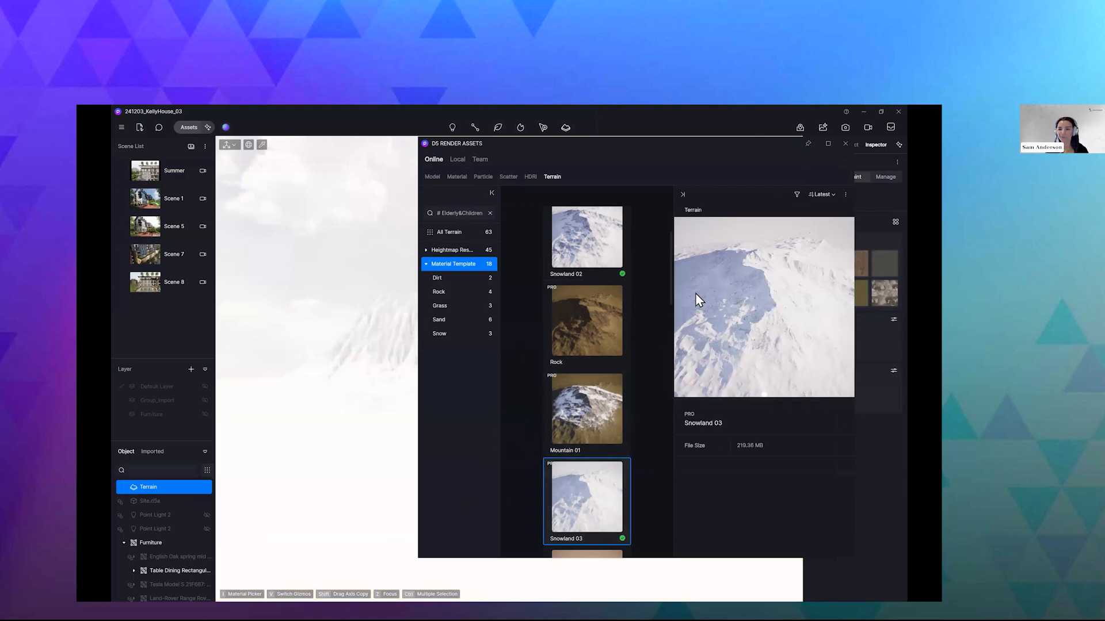
{"action": "left_click_drag", "start_coordinate": [655, 145], "coordinate": [490, 152]}
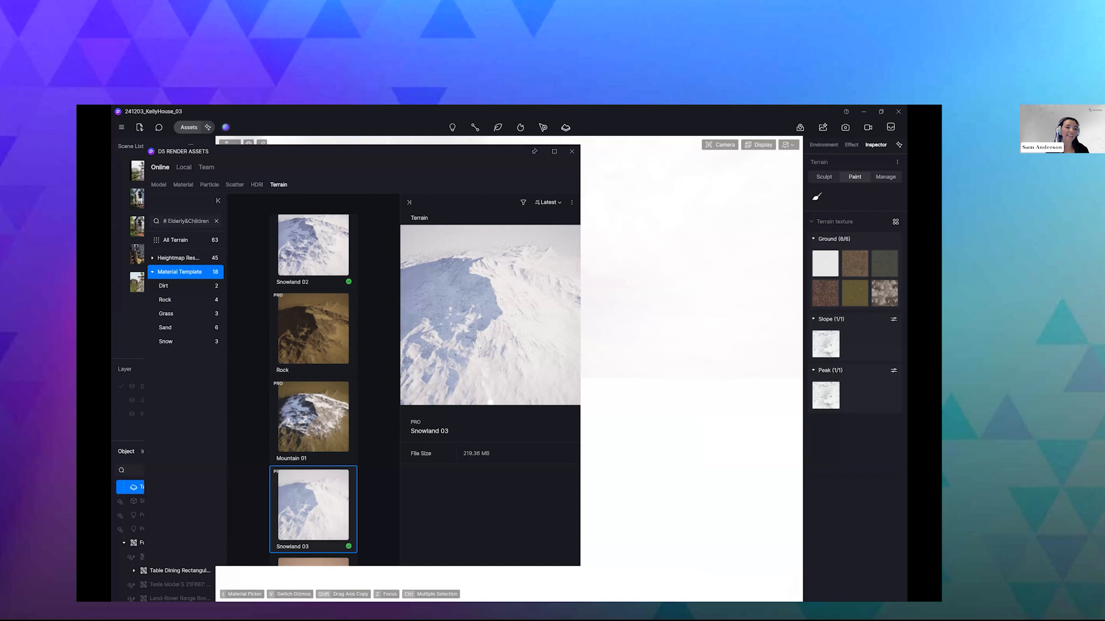
{"action": "left_click", "coordinate": [572, 153]}
- Make the Default Layer, Group_Import and Furniture layers visible again
{"action": "left_click", "coordinate": [206, 387]}
{"action": "left_click", "coordinate": [205, 401]}
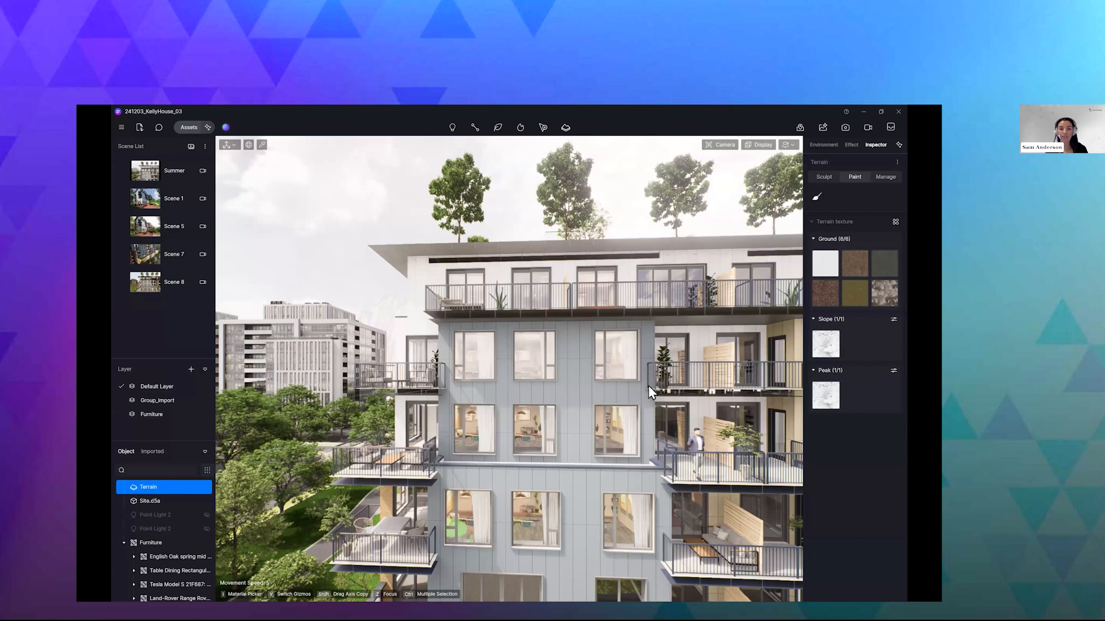
- Switch to Blender and open the add-on preferences for D5 Sync
{"action": "key", "text": "alt+Tab"}
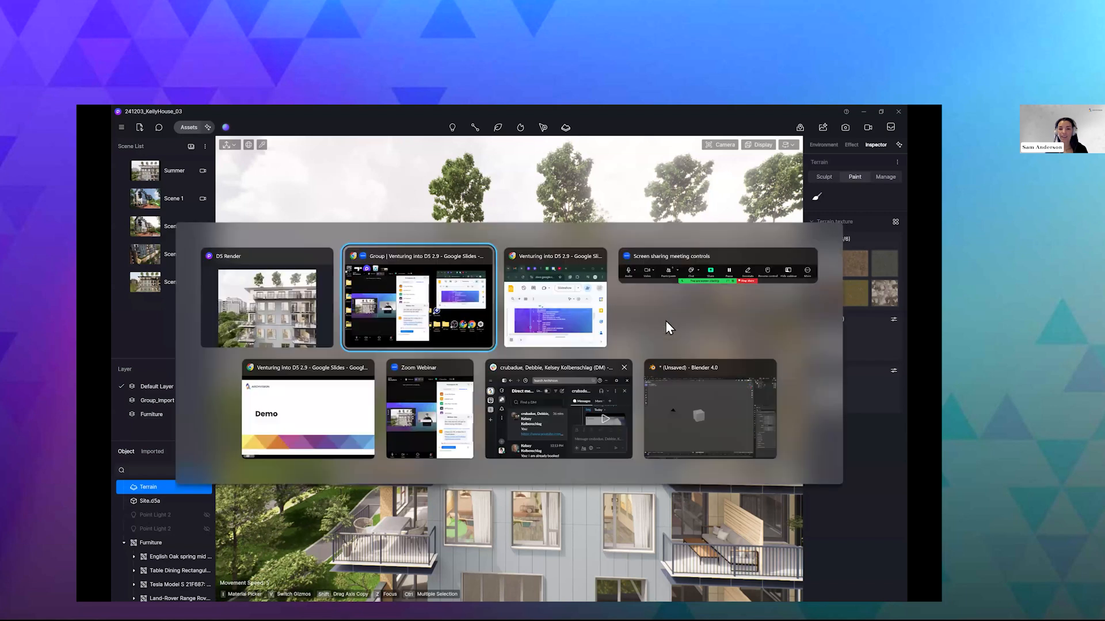
{"action": "left_click", "coordinate": [709, 403]}
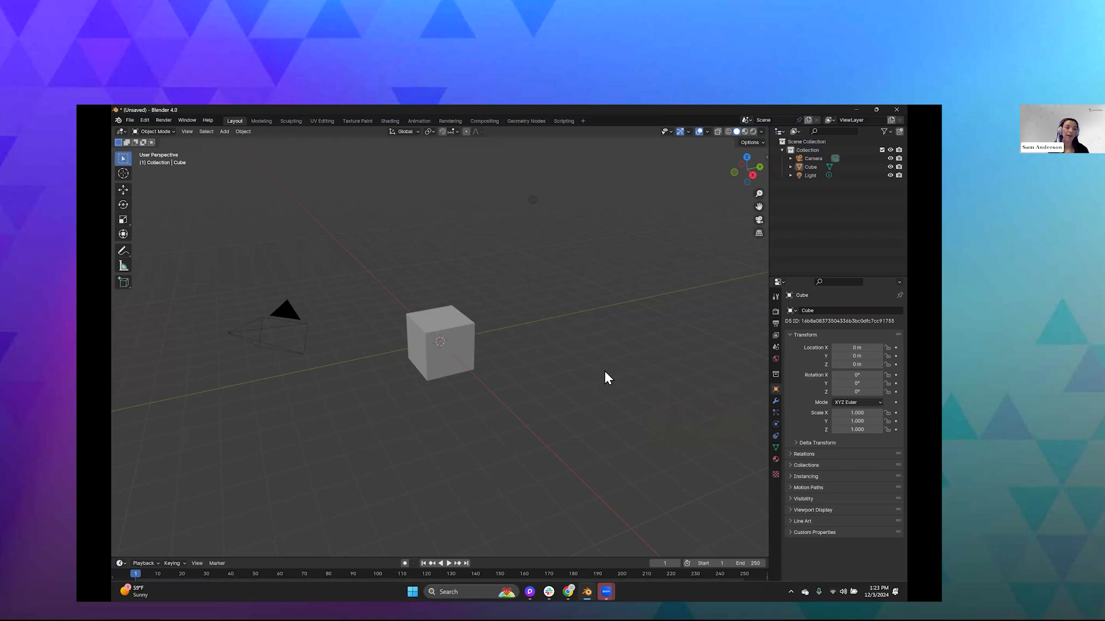
{"action": "left_click", "coordinate": [144, 123]}
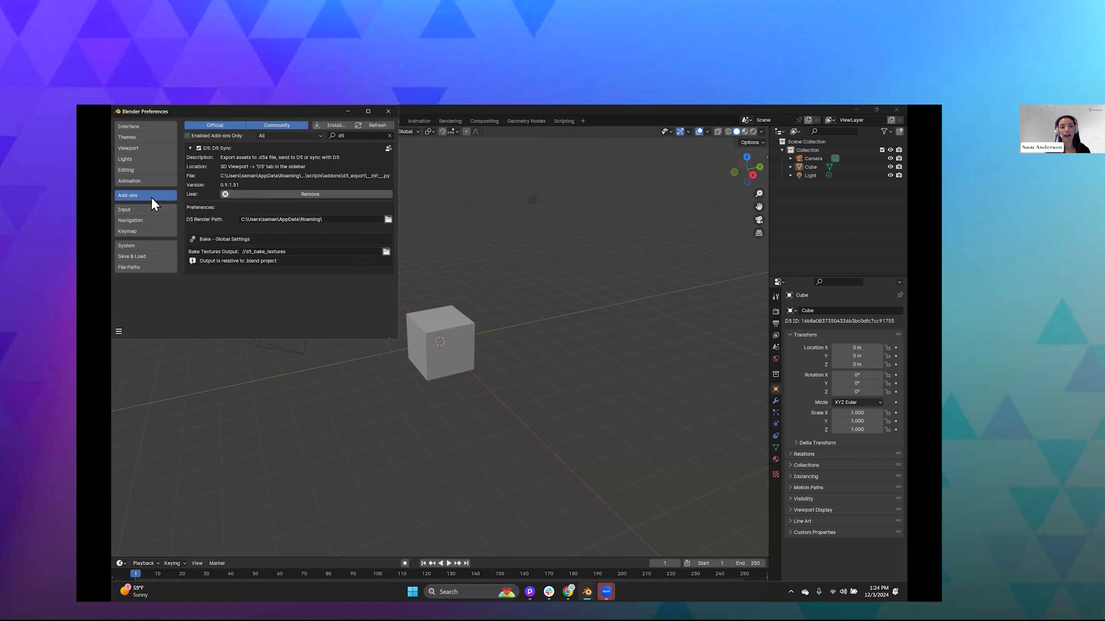
- Search the installed Blender add-ons for d5, then disable and re-enable the D5 Sync add-on
{"action": "left_click", "coordinate": [390, 136]}
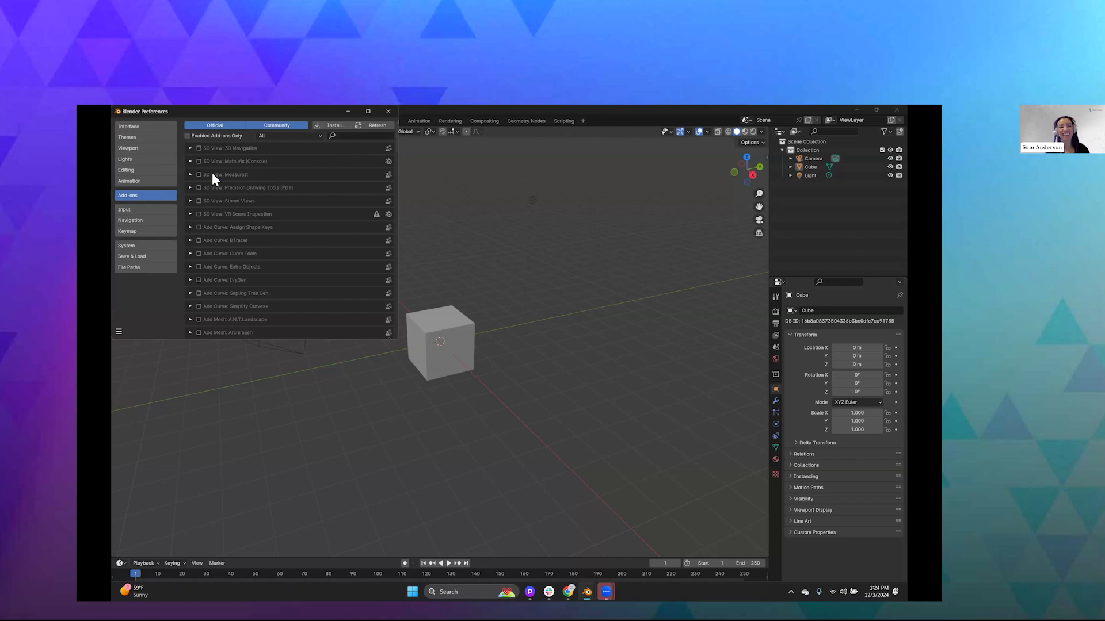
{"action": "scroll", "coordinate": [270, 199], "scroll_direction": "down", "scroll_amount": 3}
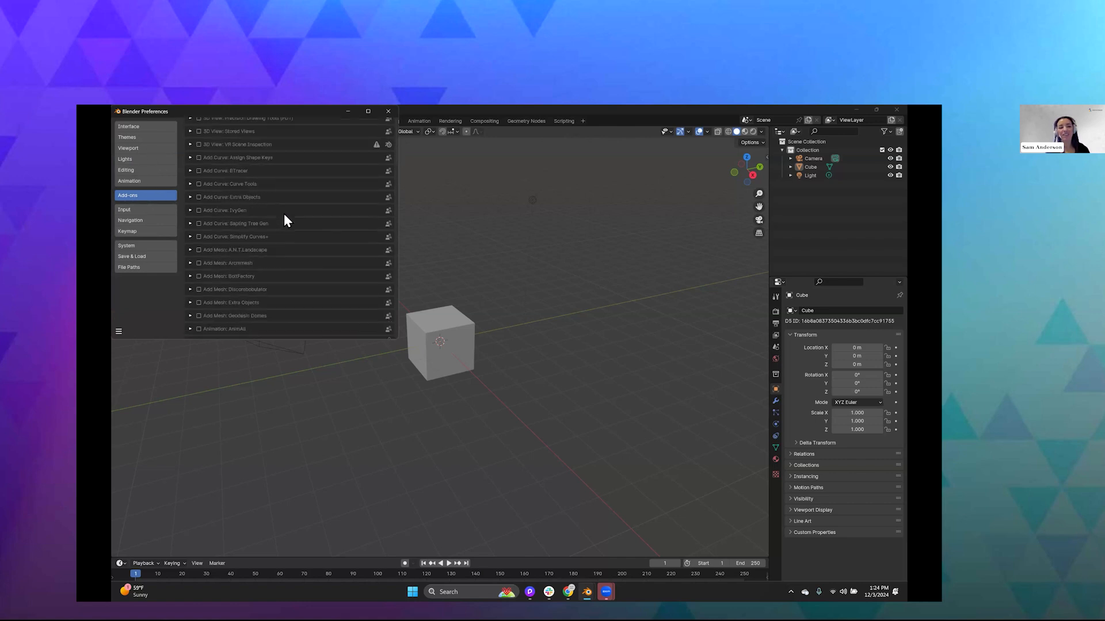
{"action": "scroll", "coordinate": [305, 190], "scroll_direction": "up", "scroll_amount": 3}
{"action": "left_click", "coordinate": [342, 136]}
{"action": "type", "text": "d5"}
{"action": "key", "text": "Return"}
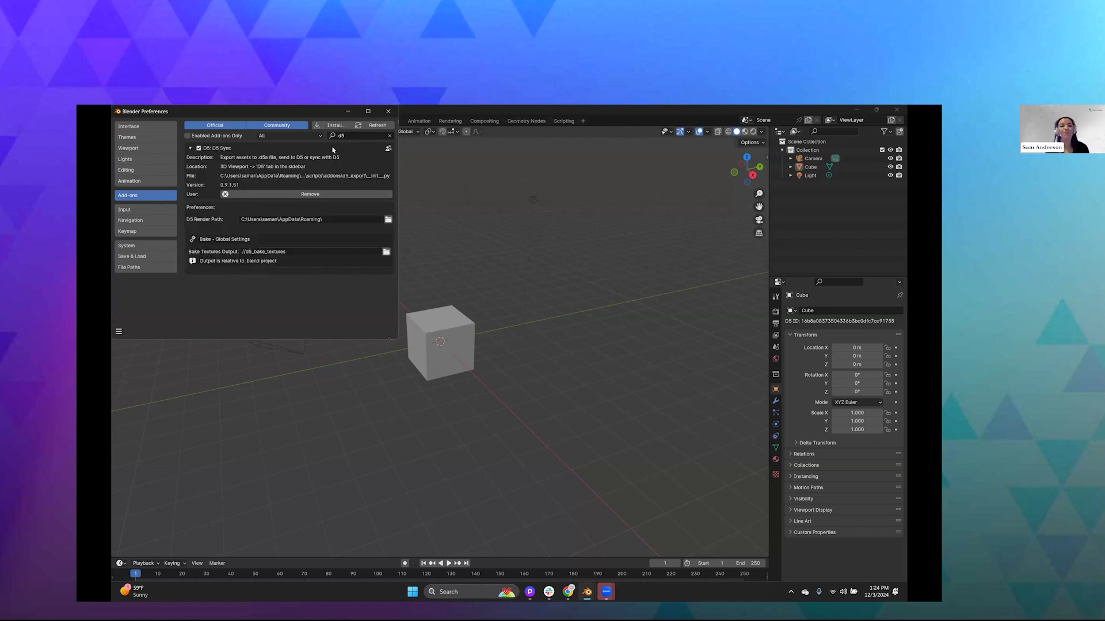
{"action": "left_click", "coordinate": [199, 148]}
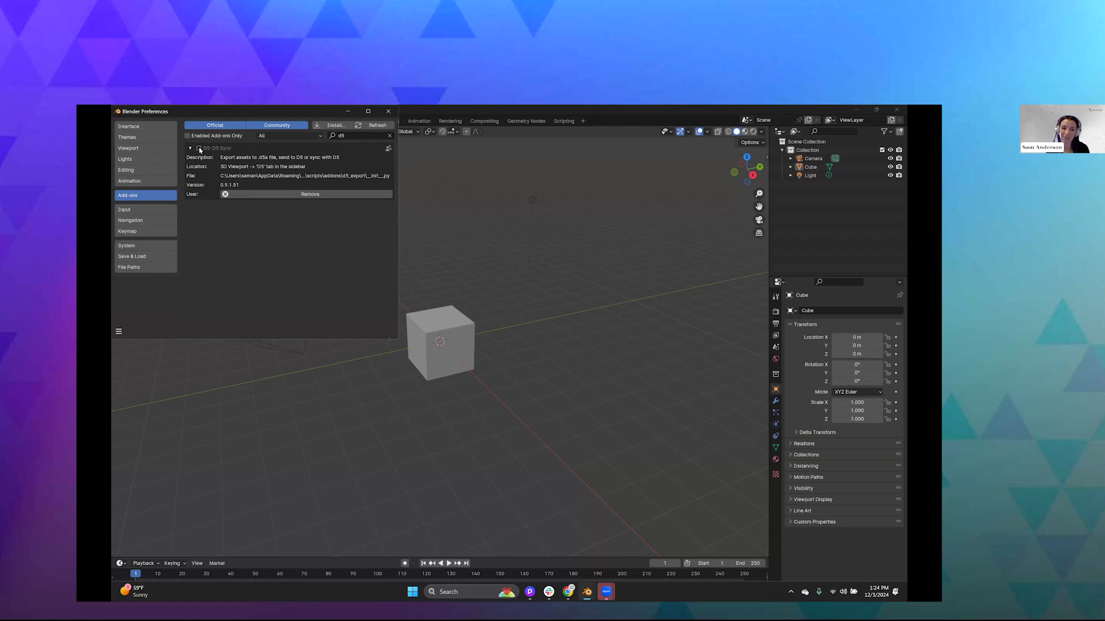
{"action": "left_click", "coordinate": [199, 149]}
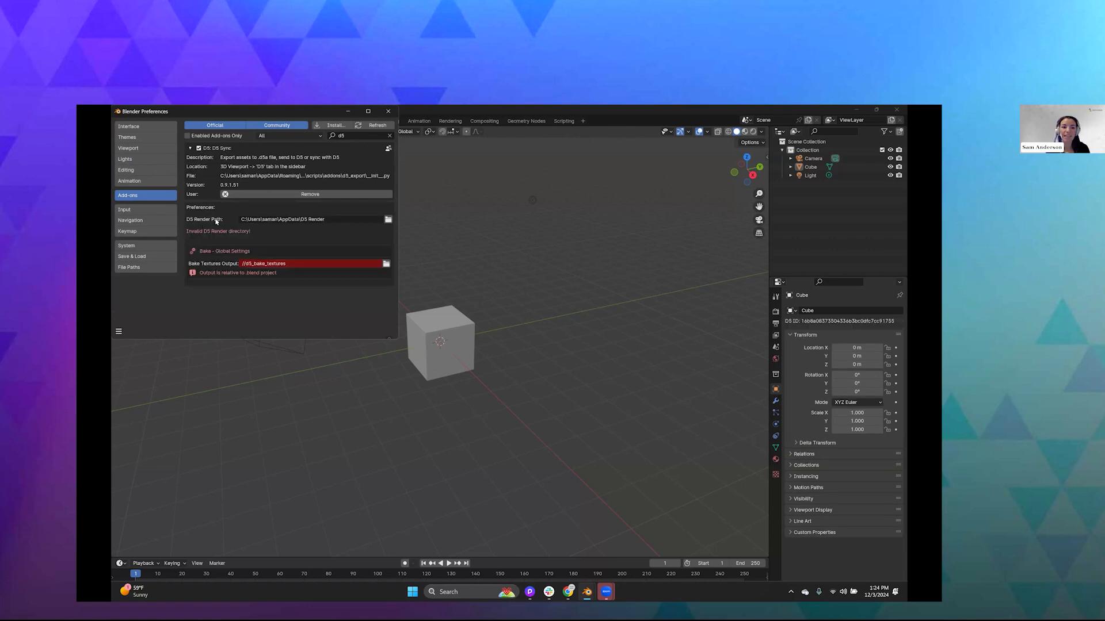
- Set the D5 Render path to the AppData\Roaming folder and close the Blender preferences
{"action": "left_click", "coordinate": [388, 221]}
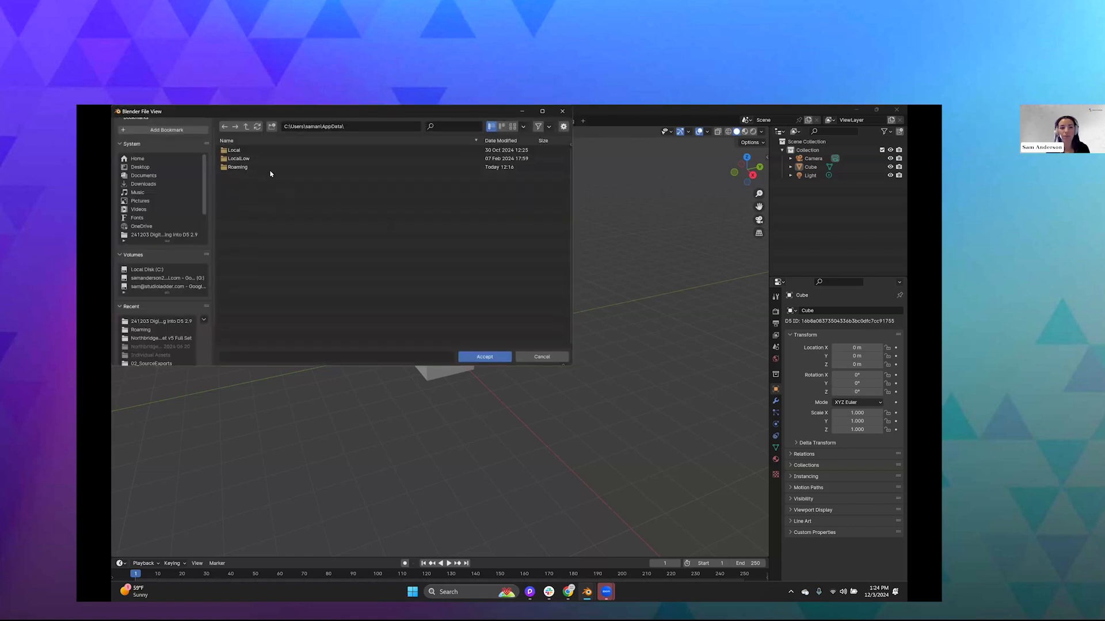
{"action": "left_click", "coordinate": [251, 168]}
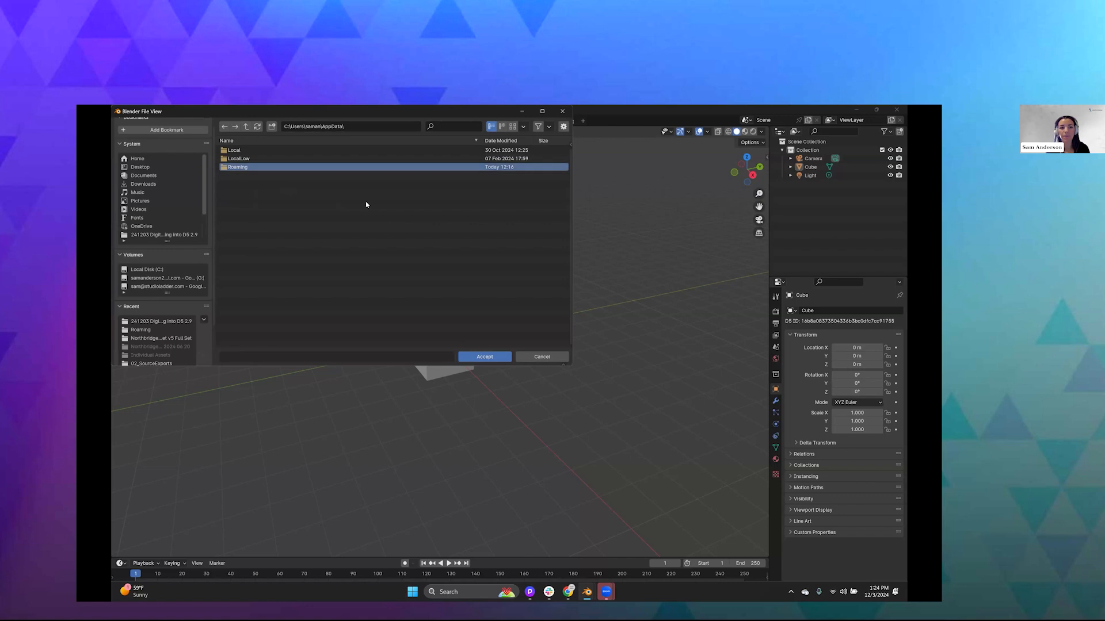
{"action": "left_click", "coordinate": [483, 356]}
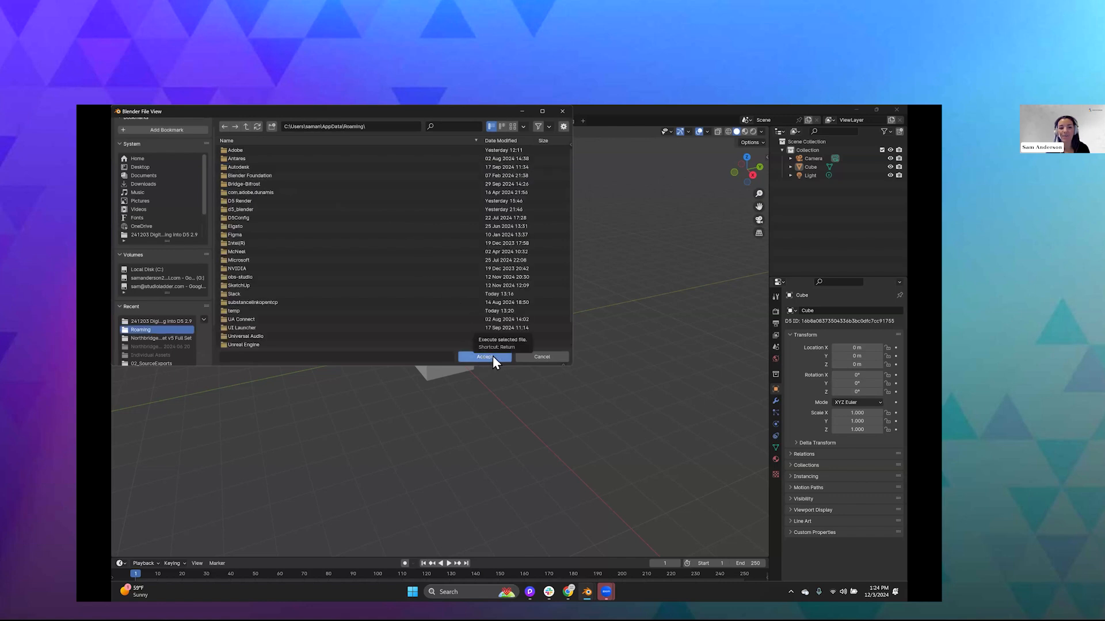
{"action": "left_click", "coordinate": [487, 356]}
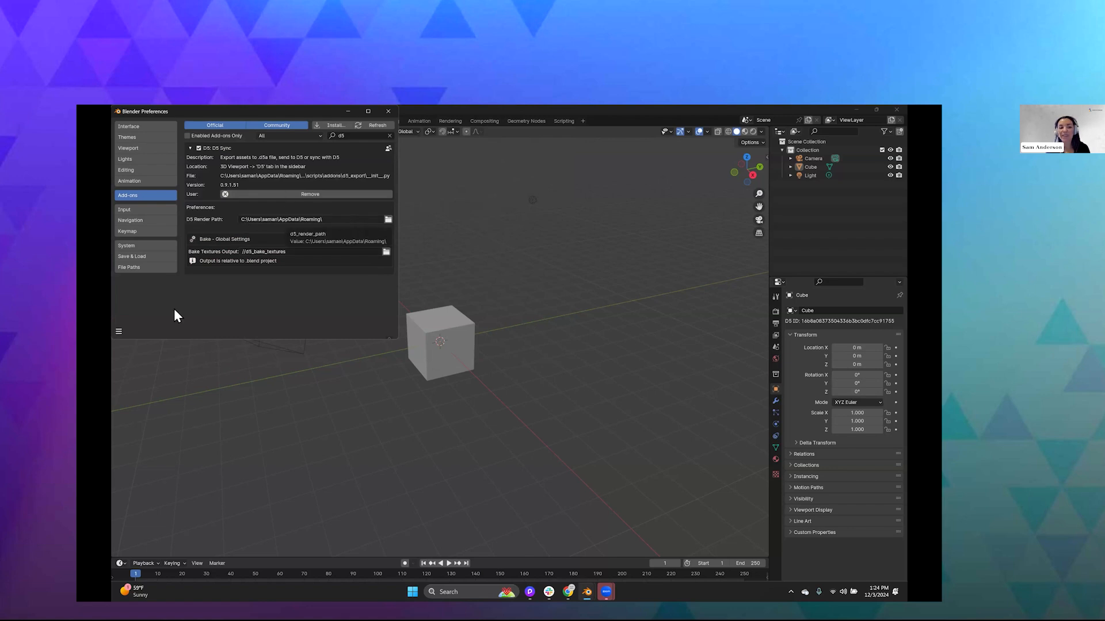
{"action": "left_click", "coordinate": [118, 332]}
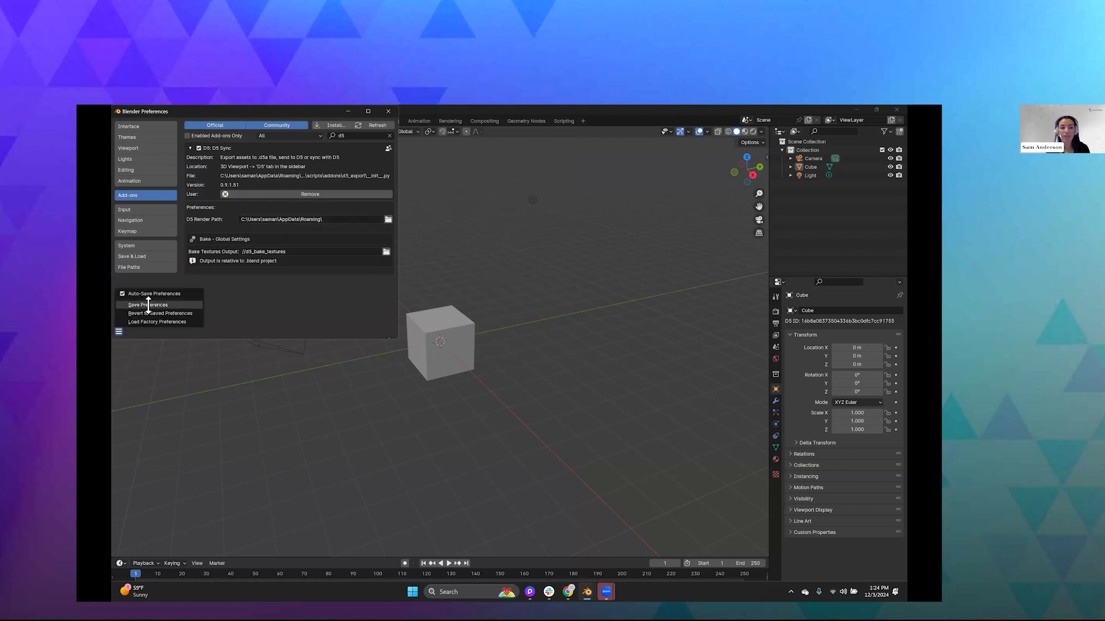
{"action": "left_click", "coordinate": [389, 112]}
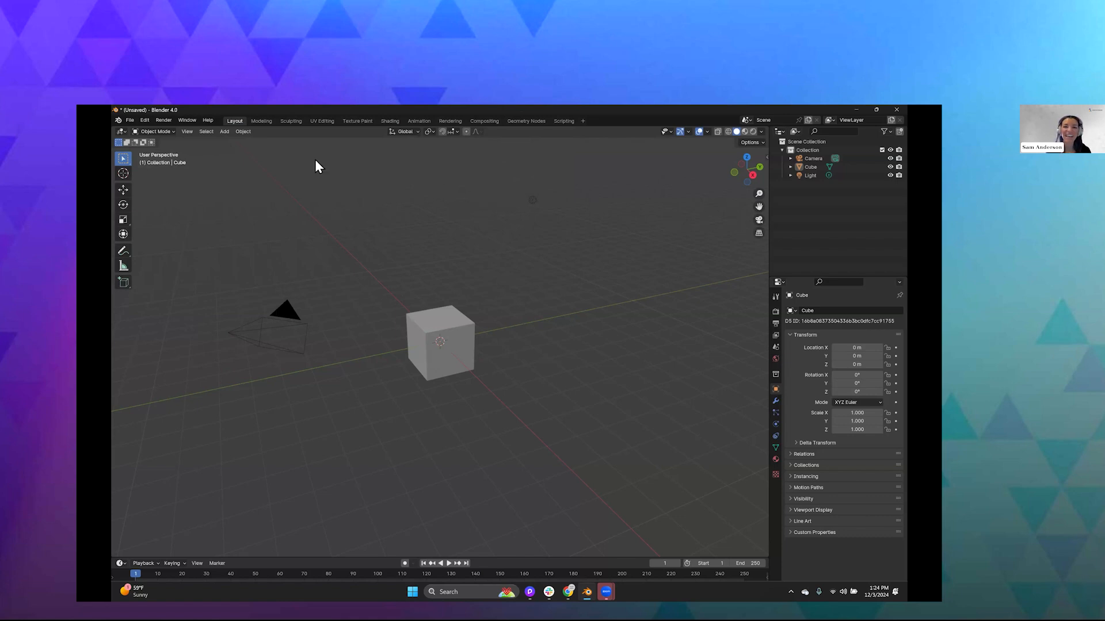
- Show the viewport sidebar and bring up its D5 export, link and material bake tools
{"action": "left_click", "coordinate": [187, 132]}
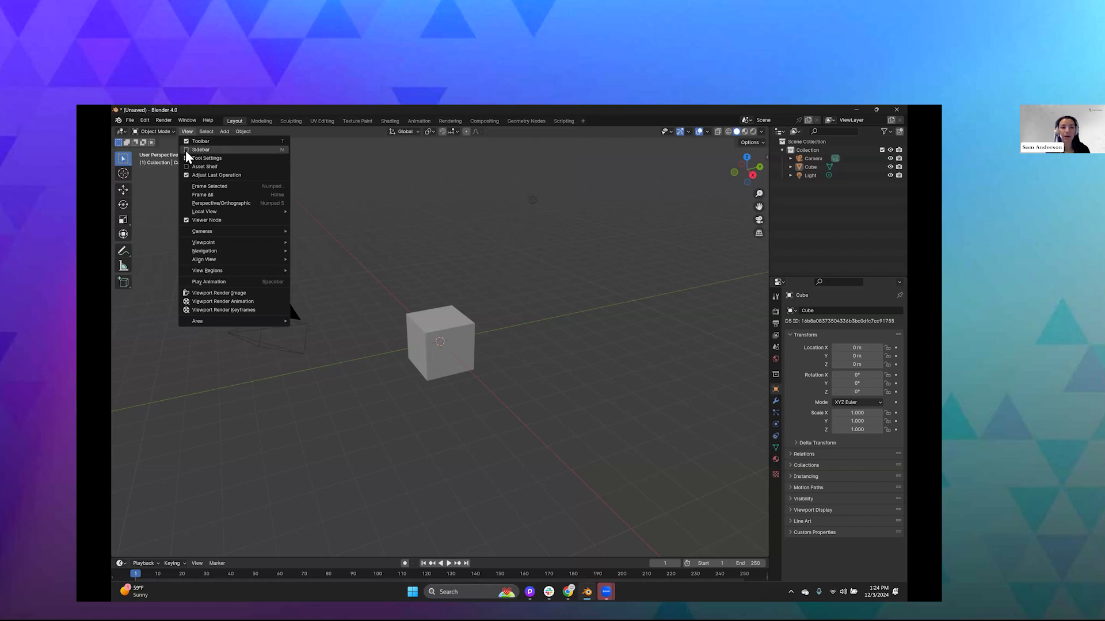
{"action": "left_click", "coordinate": [187, 151]}
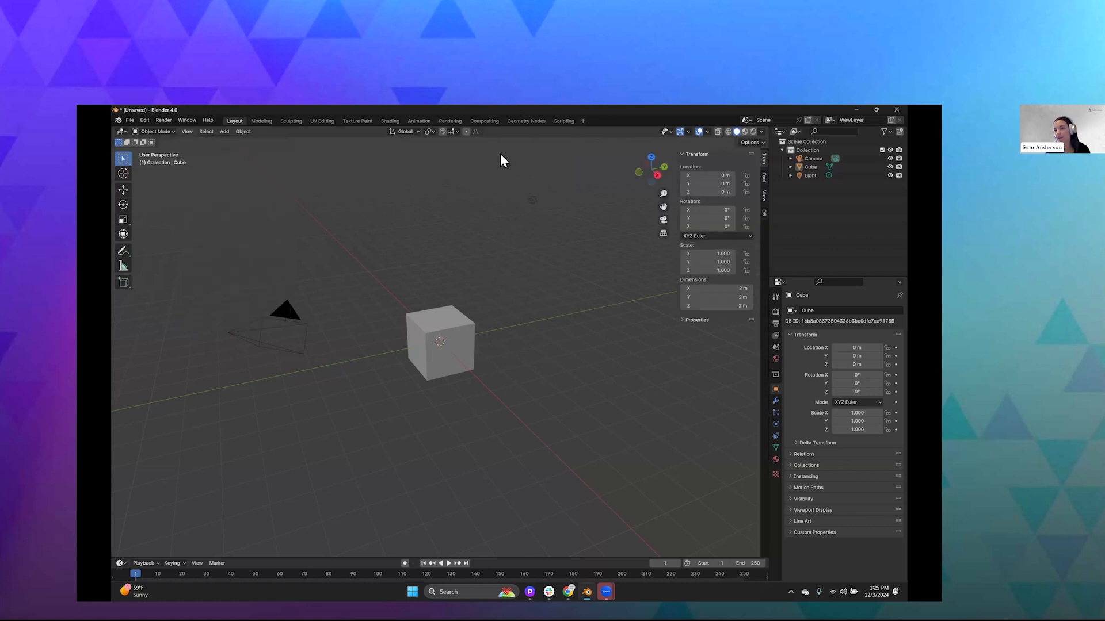
{"action": "left_click", "coordinate": [764, 214]}
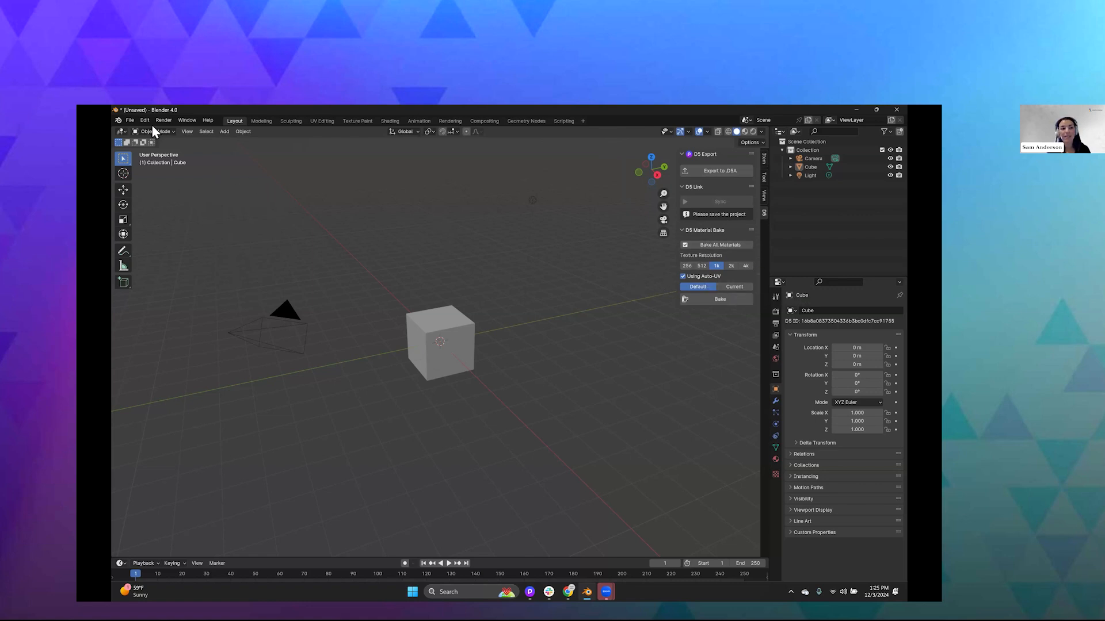
- Open the recent file FOVEA_Truck.blend
{"action": "left_click", "coordinate": [131, 120]}
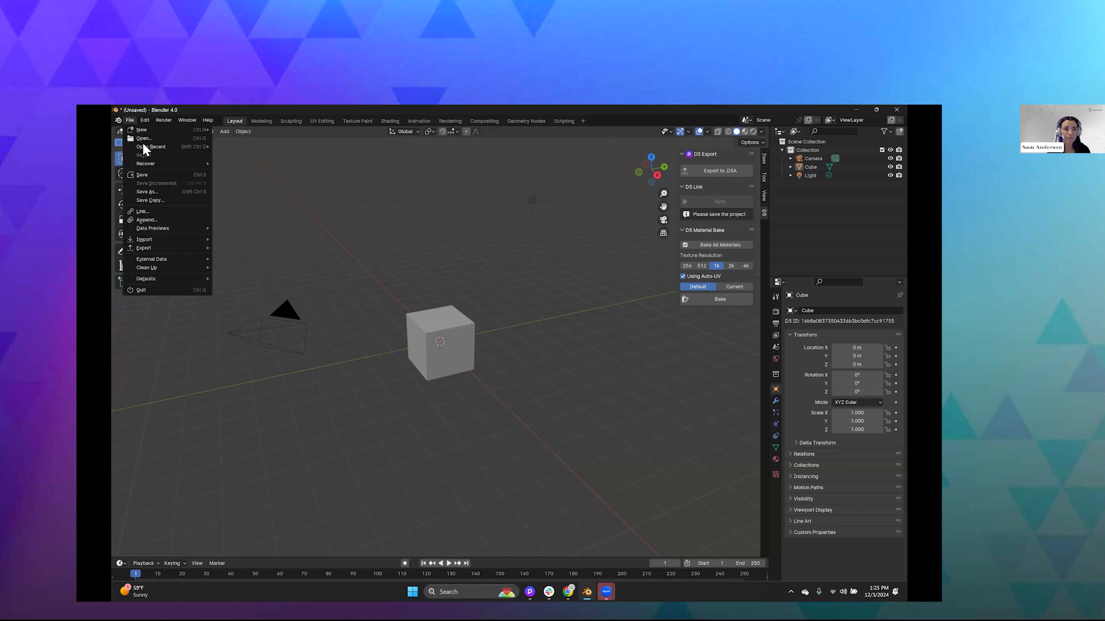
{"action": "mouse_move", "coordinate": [145, 147]}
{"action": "left_click", "coordinate": [246, 147]}
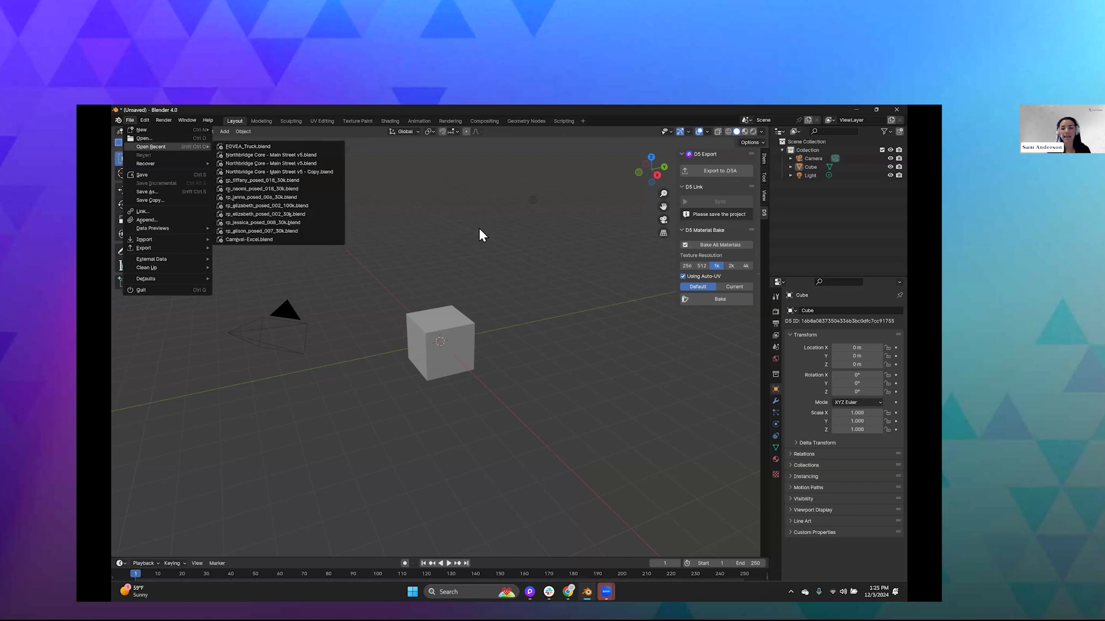
{"action": "left_click", "coordinate": [534, 372]}
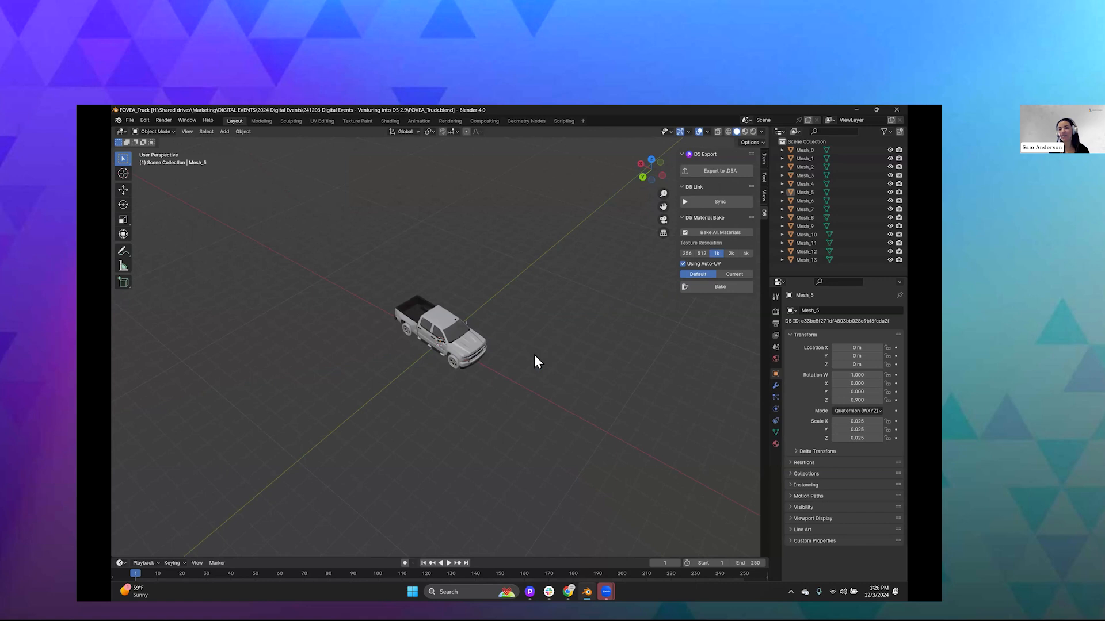
- Sync the truck from Blender to D5 Render and create it there as a new link model
{"action": "left_click", "coordinate": [707, 202]}
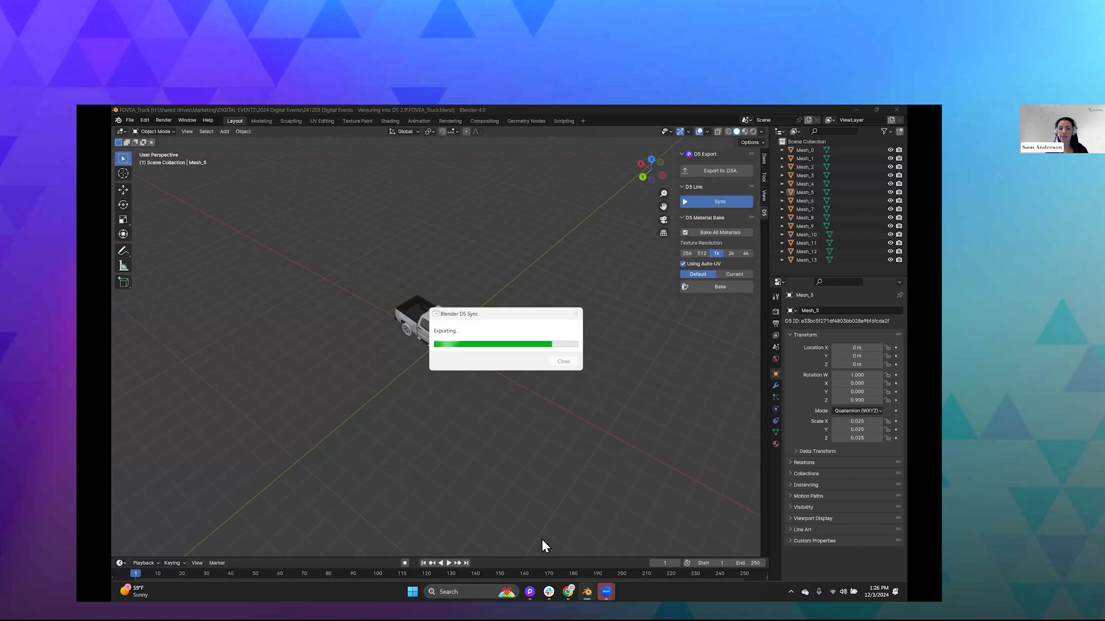
{"action": "mouse_move", "coordinate": [530, 592]}
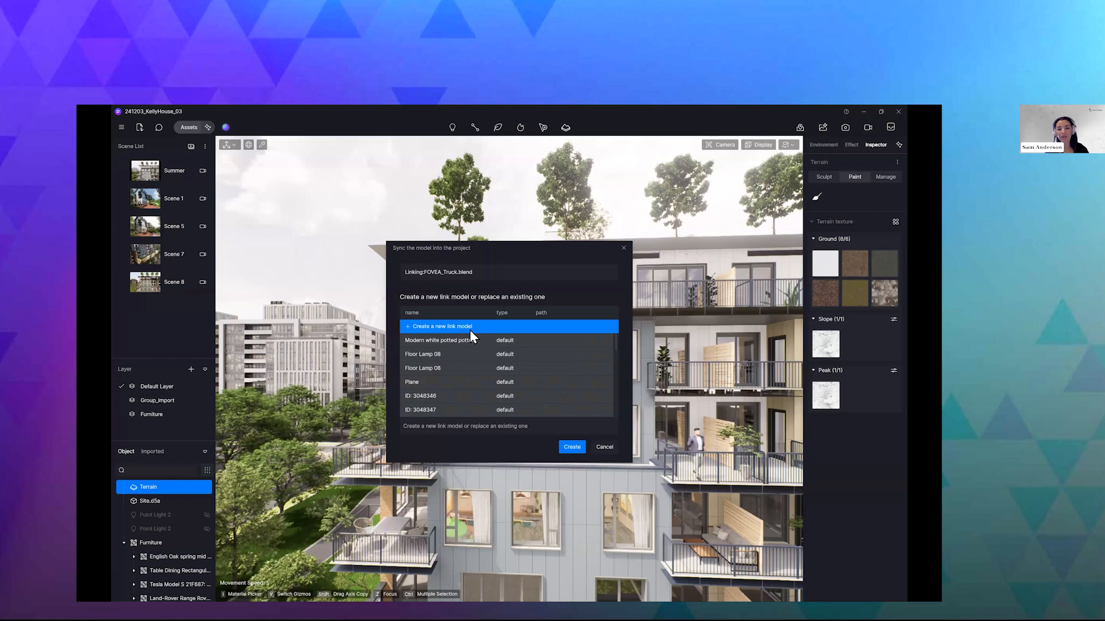
{"action": "left_click", "coordinate": [569, 447]}
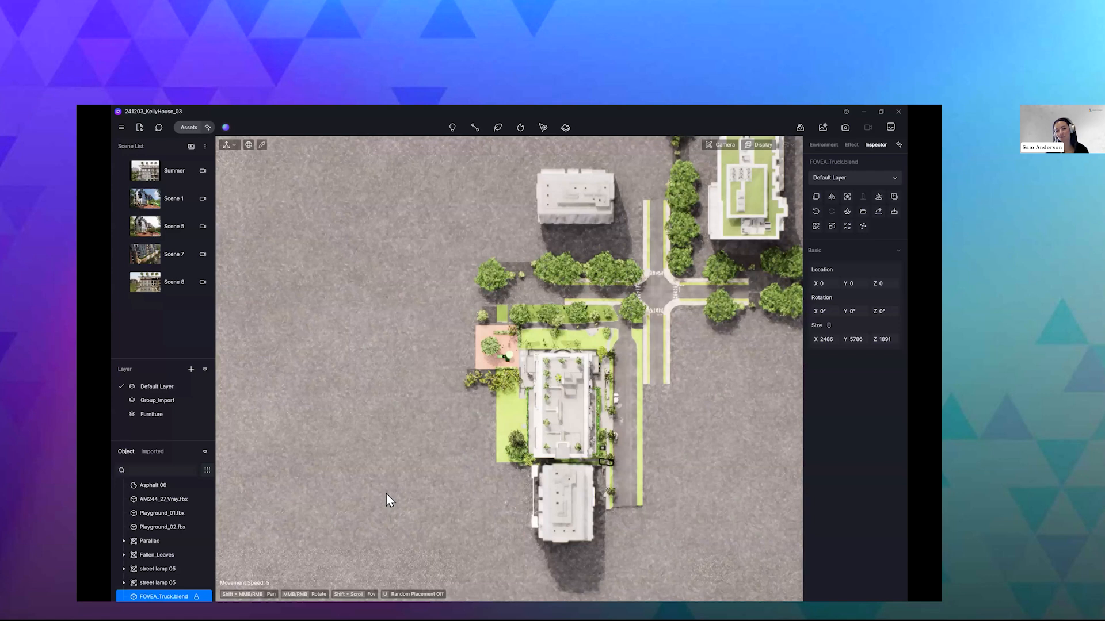
- Set the linked truck's location to X -80000 and Z 5000 to place it on the street
{"action": "key", "text": "f"}
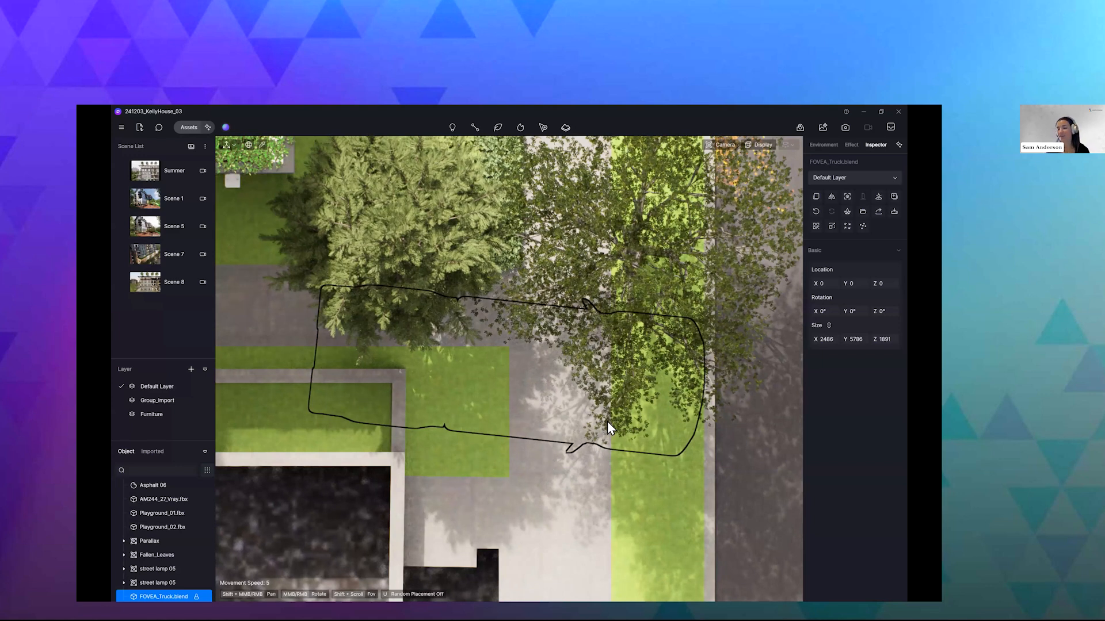
{"action": "left_click", "coordinate": [888, 284]}
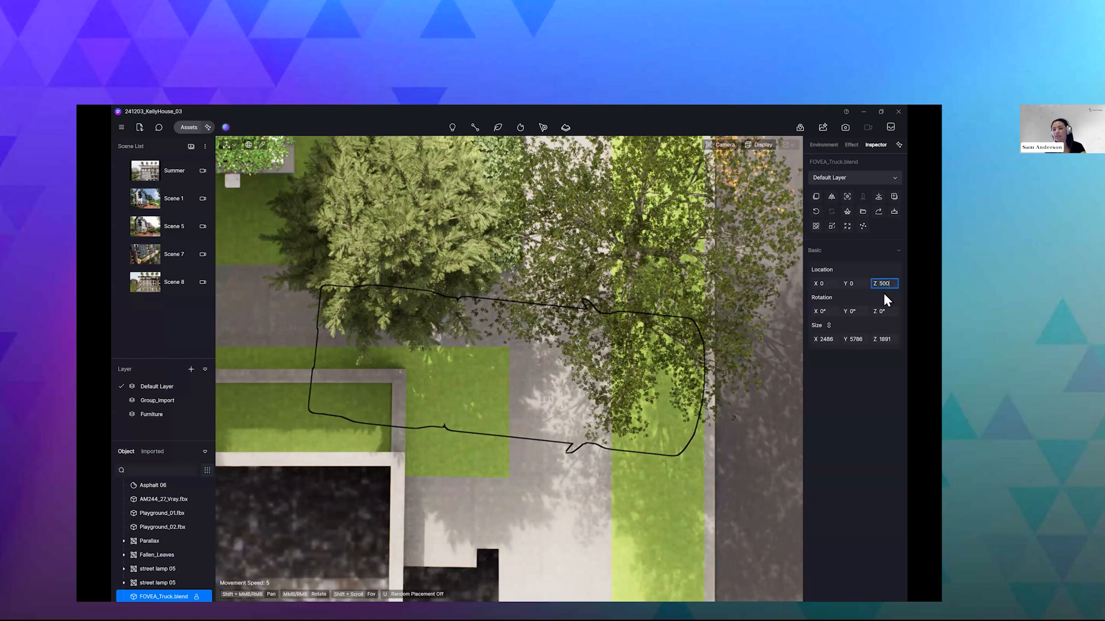
{"action": "type", "text": "5000"}
{"action": "key", "text": "Return"}
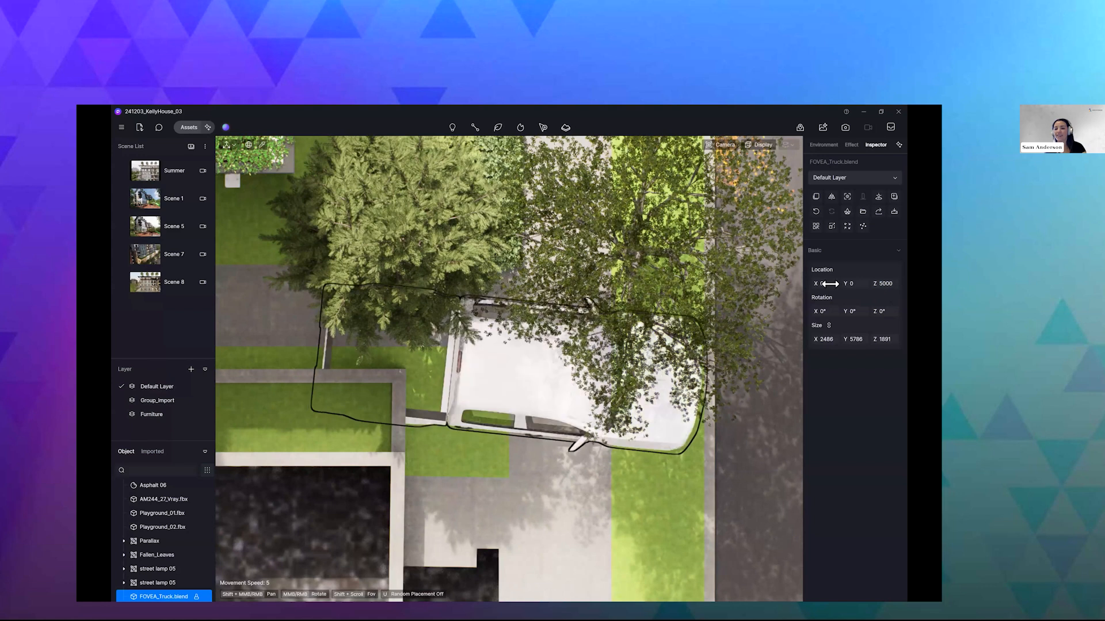
{"action": "left_click", "coordinate": [830, 284]}
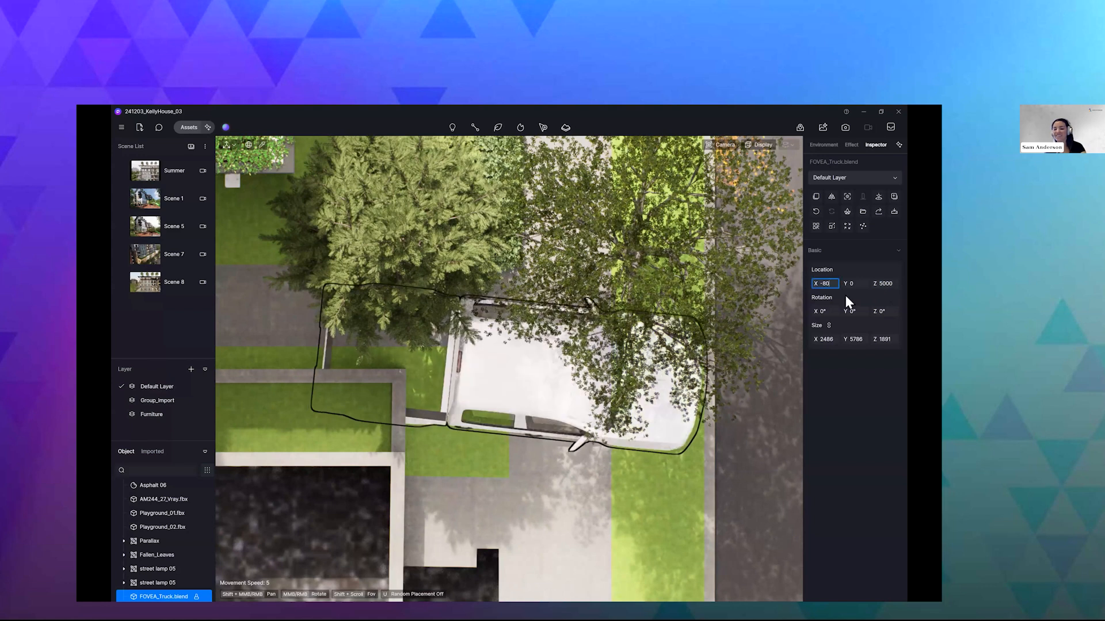
{"action": "type", "text": "-80000"}
{"action": "key", "text": "Return"}
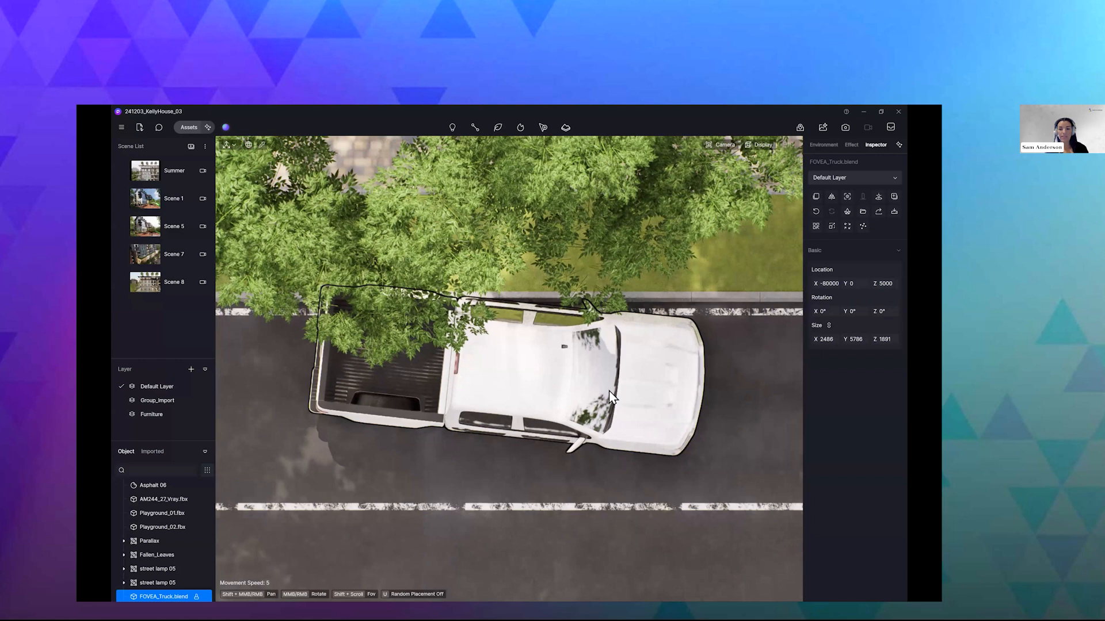
{"action": "scroll", "coordinate": [611, 397], "scroll_direction": "down", "scroll_amount": 1}
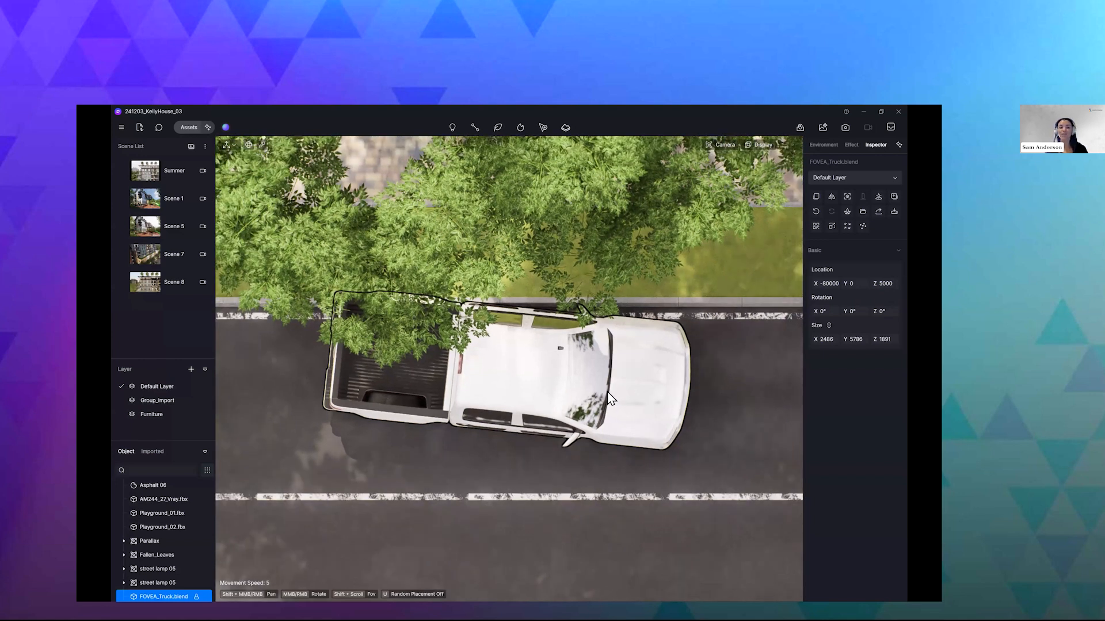
- Switch to Blender and turn on View Sync for the D5 link
{"action": "key", "text": "alt+Tab"}
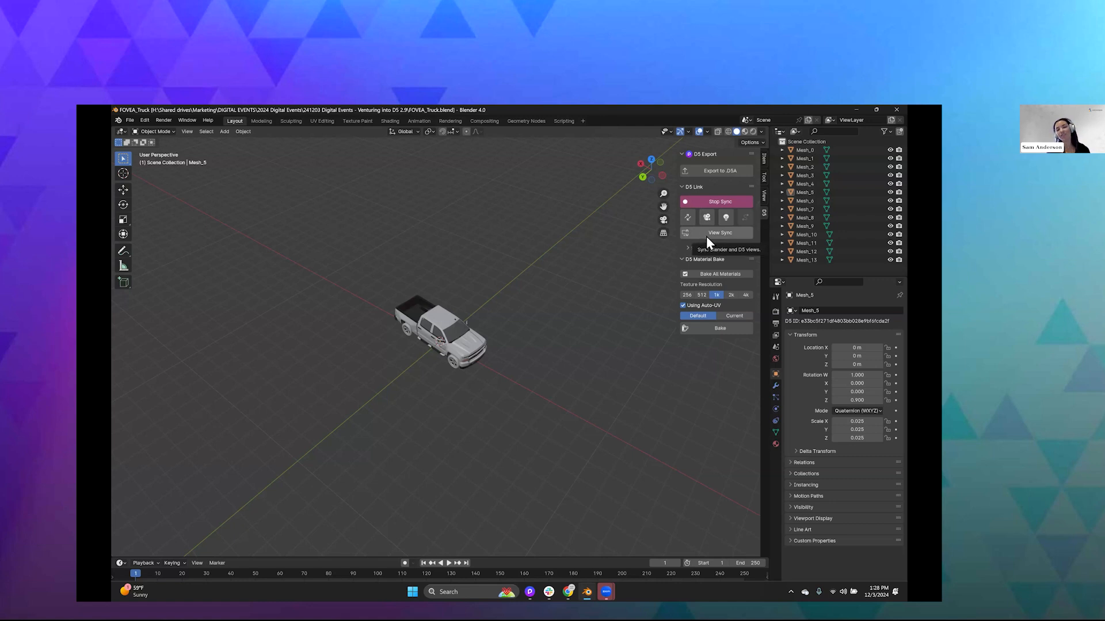
{"action": "left_click", "coordinate": [715, 237]}
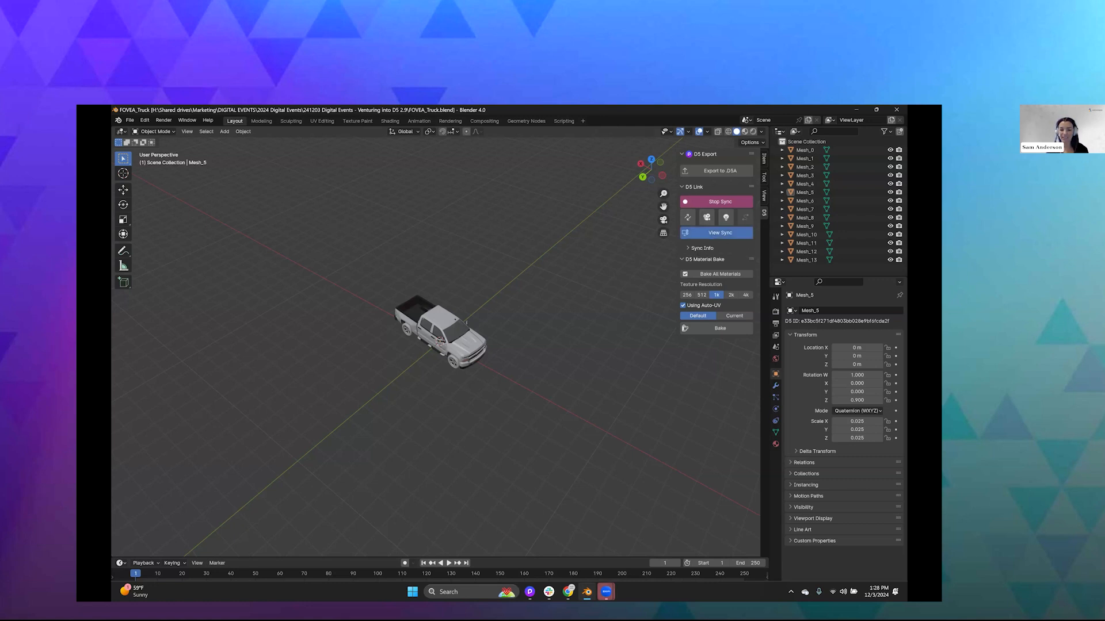
- Switch to D5 Render and arrange its window side by side with Blender to compare the two views
{"action": "mouse_move", "coordinate": [530, 591]}
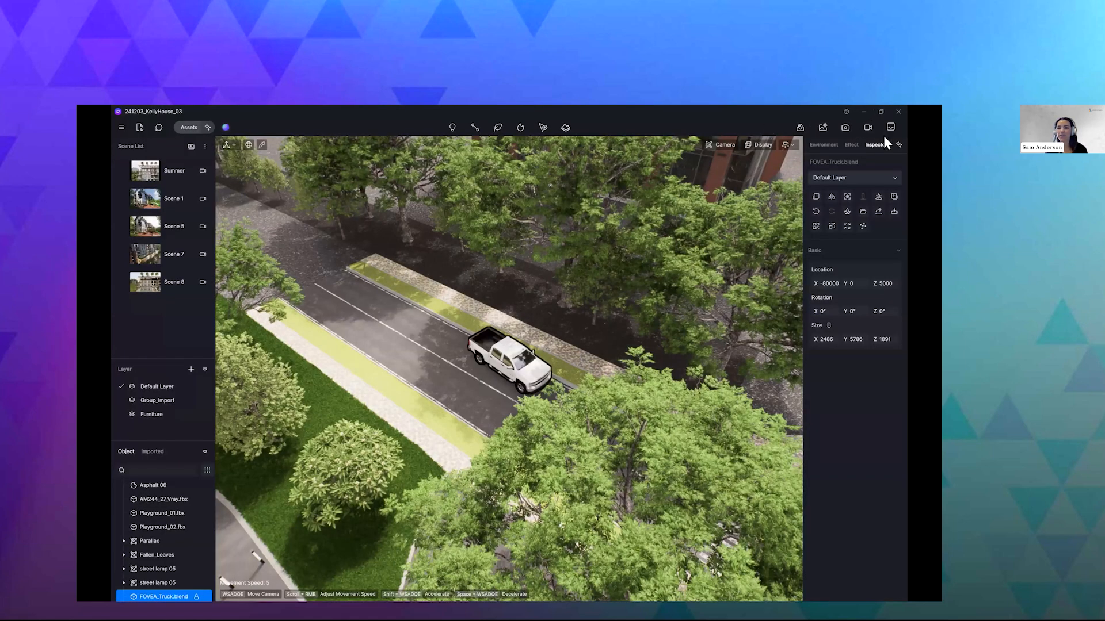
{"action": "left_click", "coordinate": [881, 112]}
{"action": "left_click", "coordinate": [802, 111]}
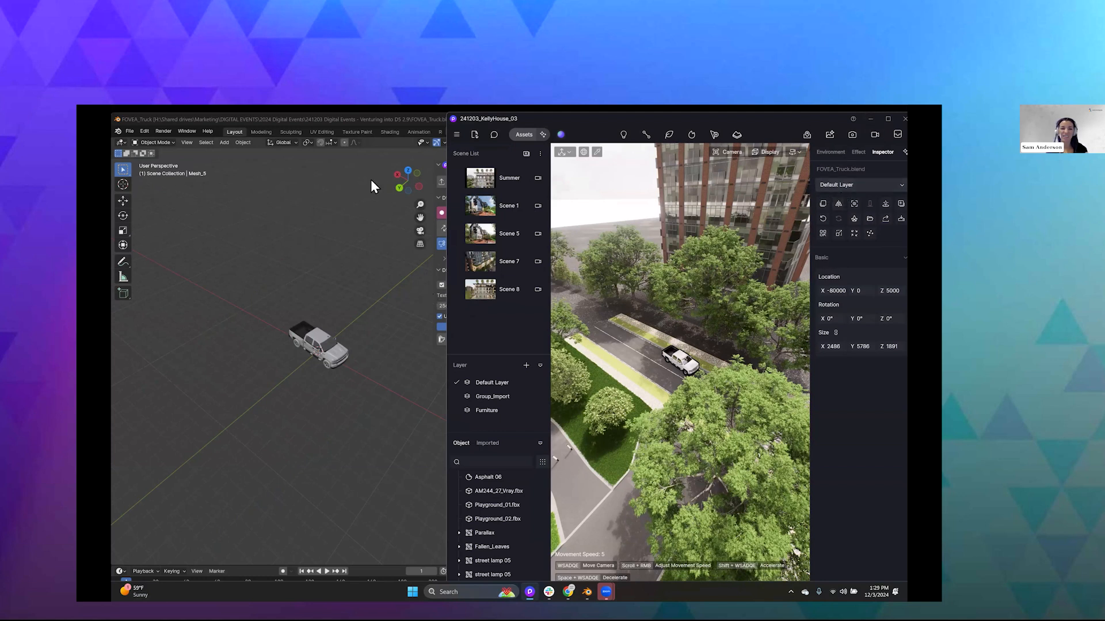
- Maximize Blender and expand the Sync Info section to show the sync updates
{"action": "left_click", "coordinate": [246, 120]}
{"action": "left_click", "coordinate": [584, 120]}
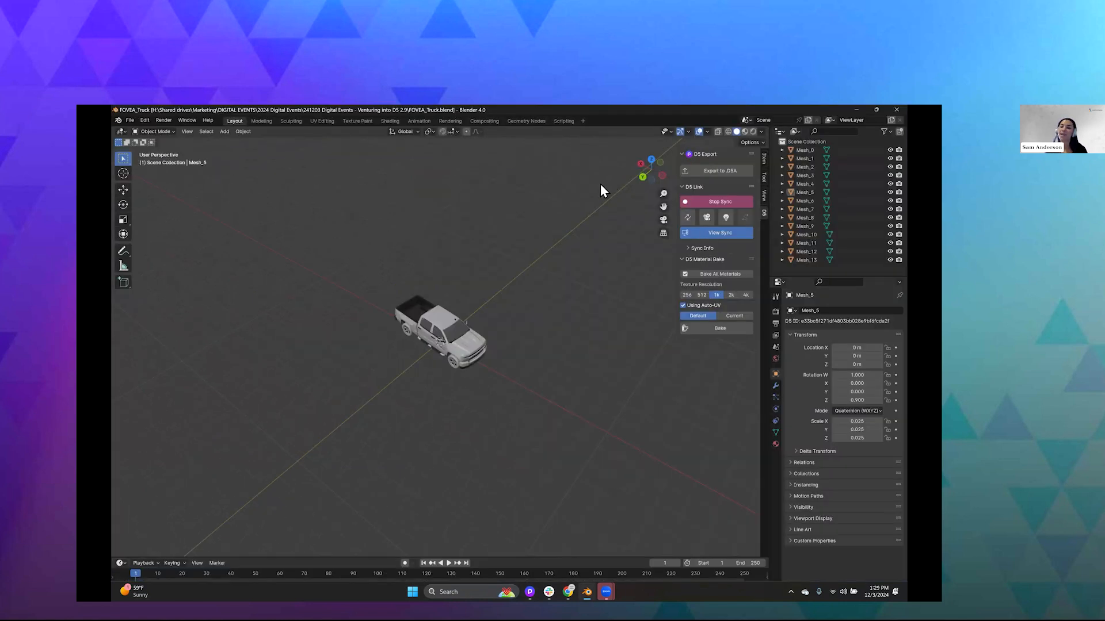
{"action": "left_click", "coordinate": [689, 248]}
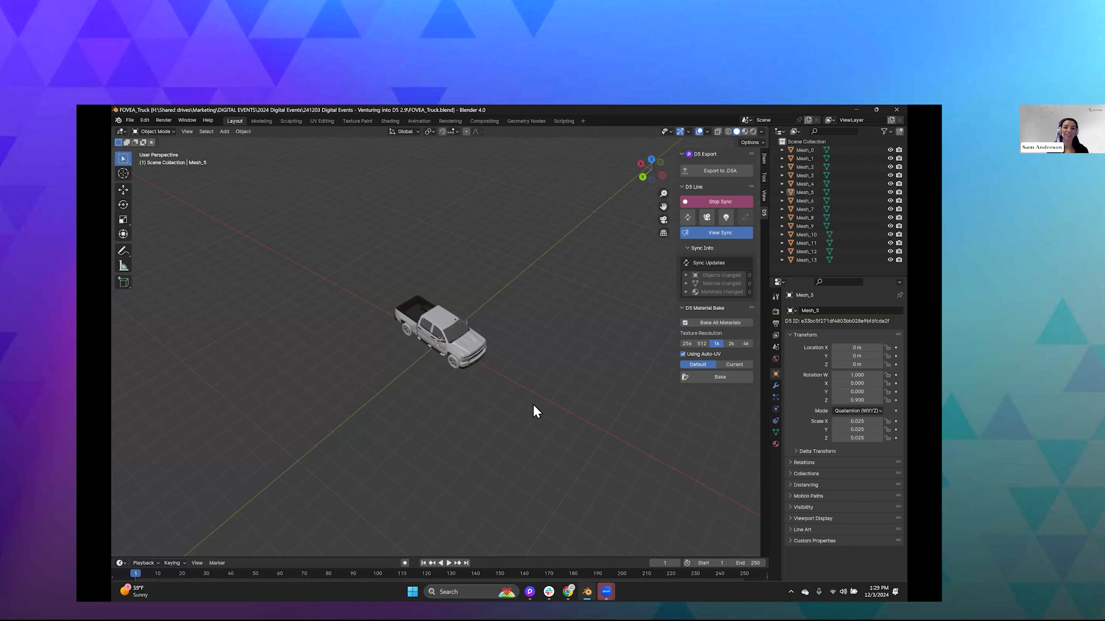
- Return to D5 Render at full size and select the Summer scene
{"action": "left_click", "coordinate": [856, 113]}
{"action": "key", "text": "super+Up"}
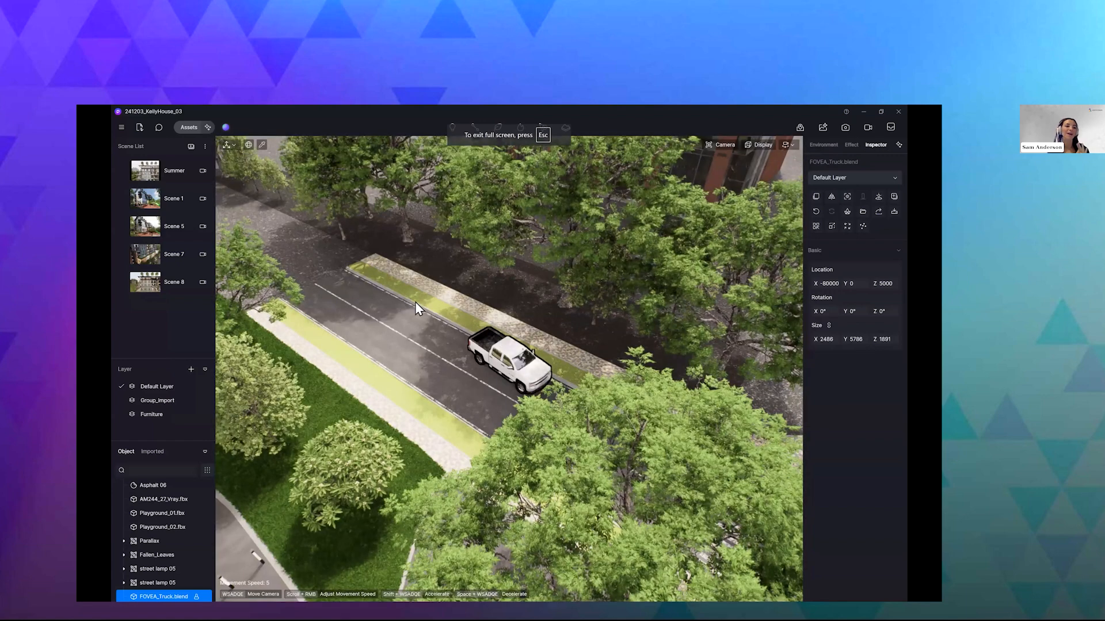
{"action": "left_click", "coordinate": [177, 180]}
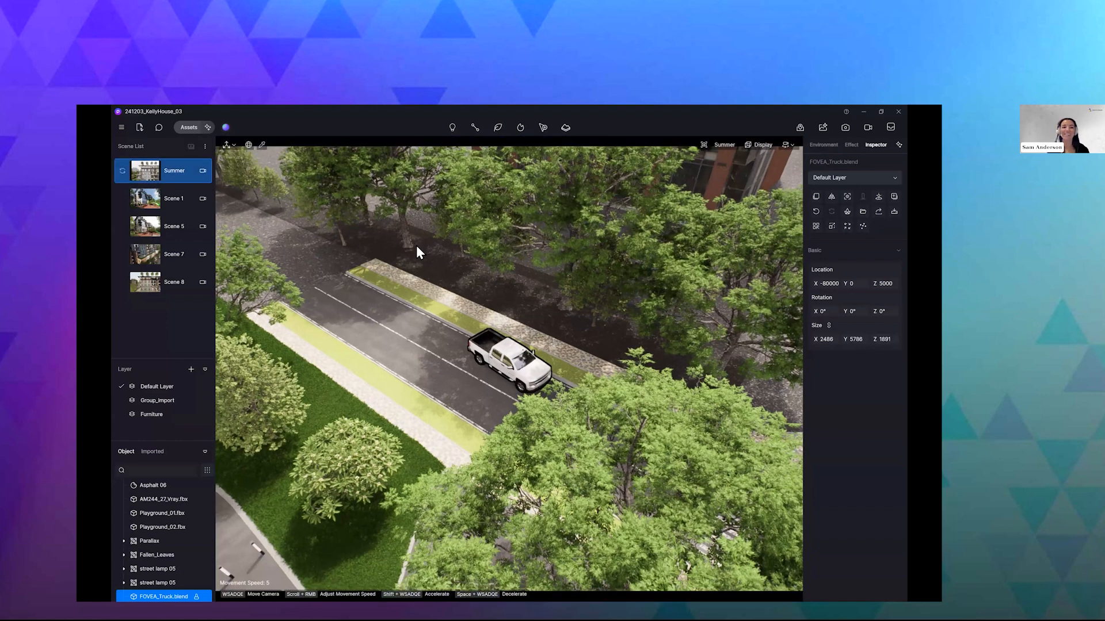
{"action": "right_click_drag", "start_coordinate": [418, 252], "coordinate": [239, 207]}
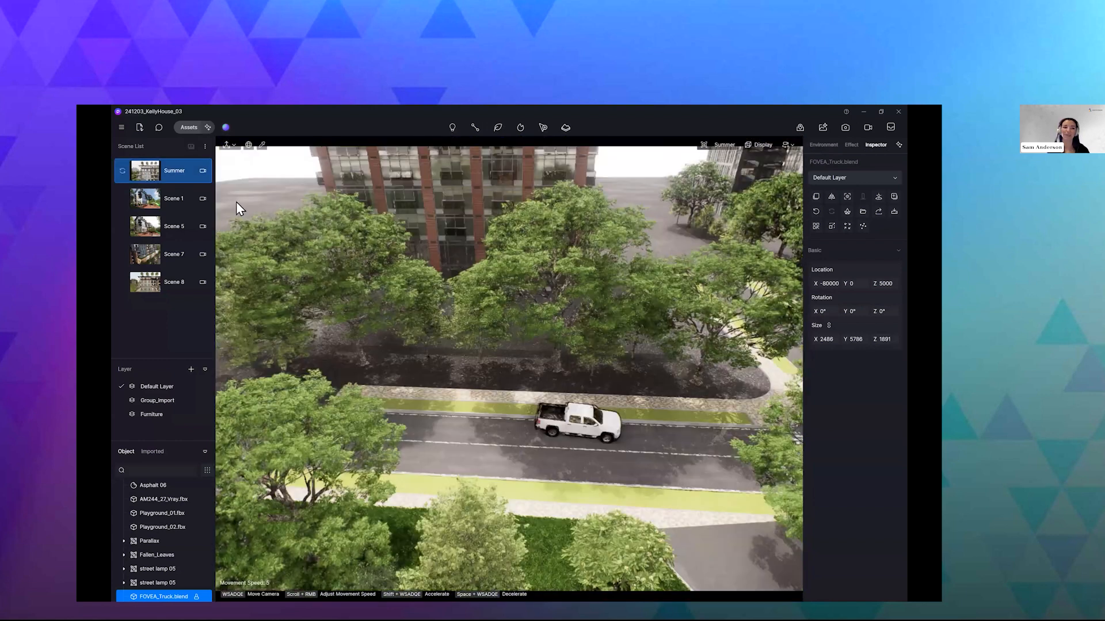
- Add a new scene from the Summer view, then rename the Summer scene as Winter
{"action": "left_click", "coordinate": [178, 174]}
{"action": "left_click", "coordinate": [191, 147]}
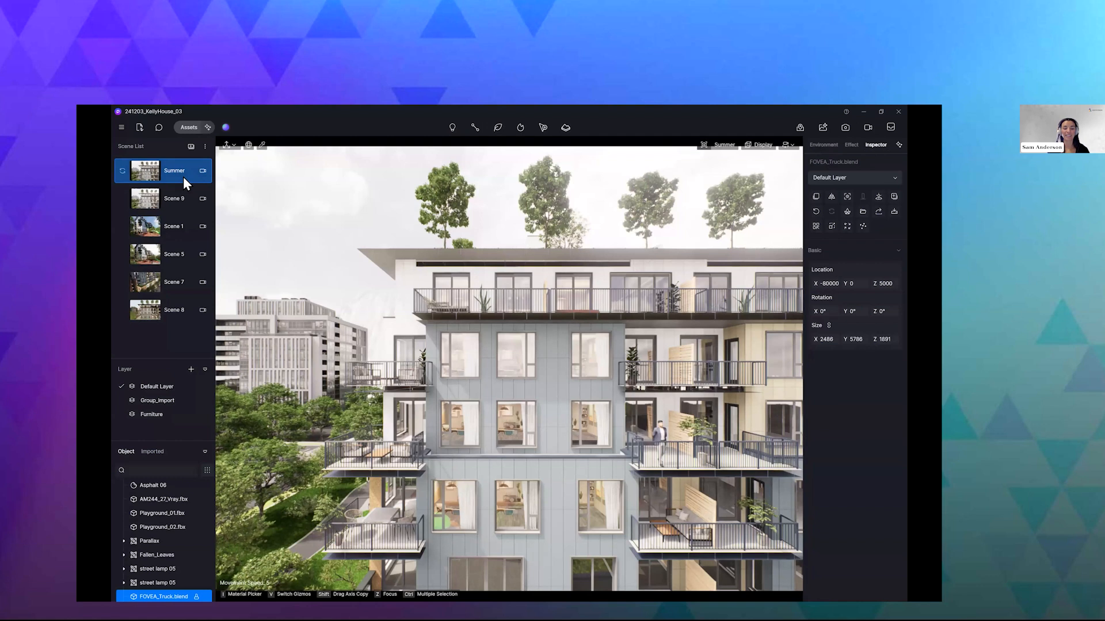
{"action": "double_click", "coordinate": [183, 177]}
{"action": "type", "text": "Winter"}
{"action": "key", "text": "Return"}
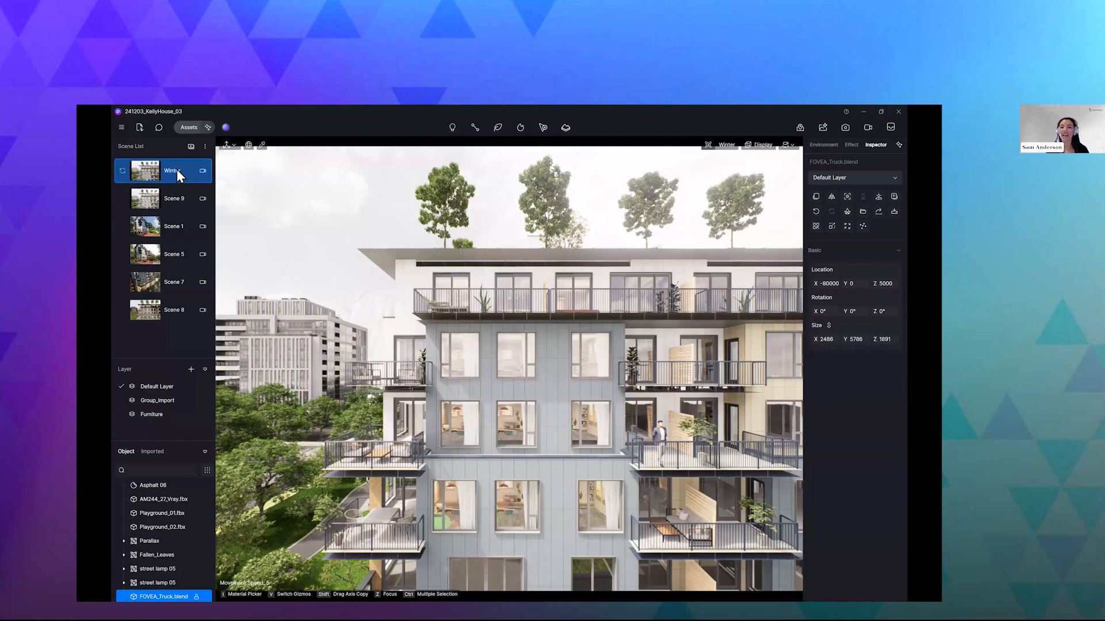
- Turn on precipitation in the Winter scene's environment weather settings and shift it fully from rain to snow
{"action": "left_click", "coordinate": [824, 145]}
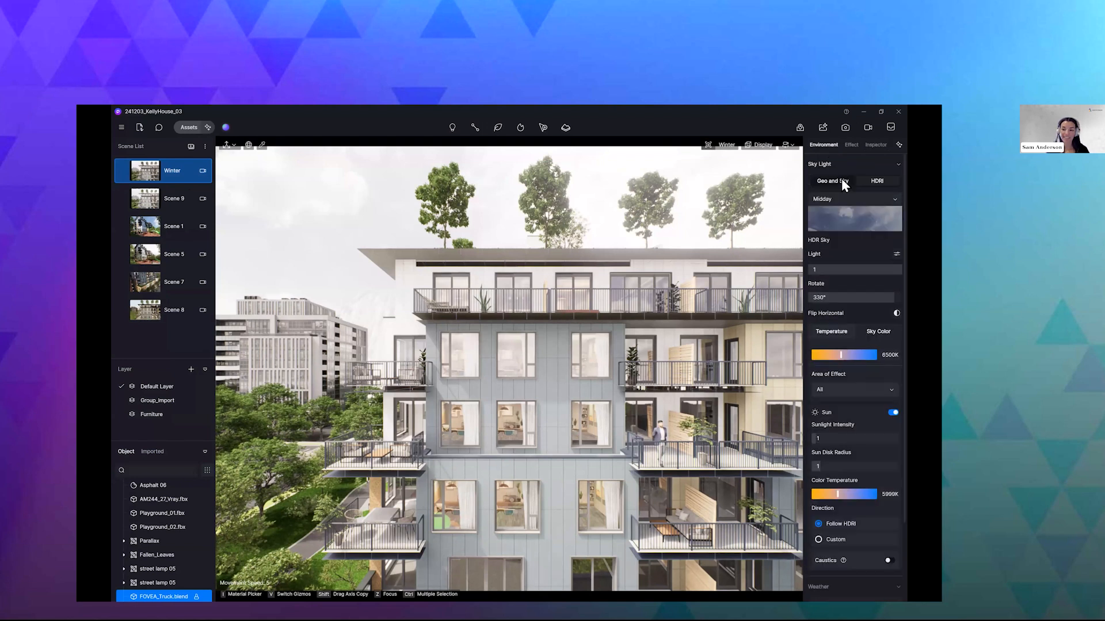
{"action": "scroll", "coordinate": [863, 254], "scroll_direction": "down", "scroll_amount": 3}
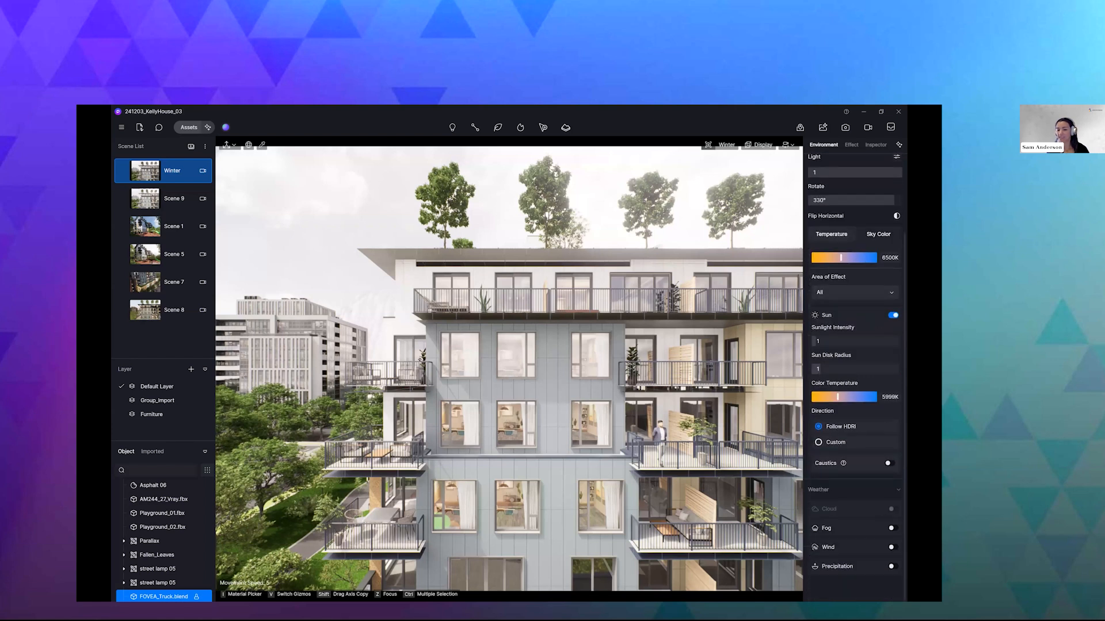
{"action": "left_click", "coordinate": [893, 566]}
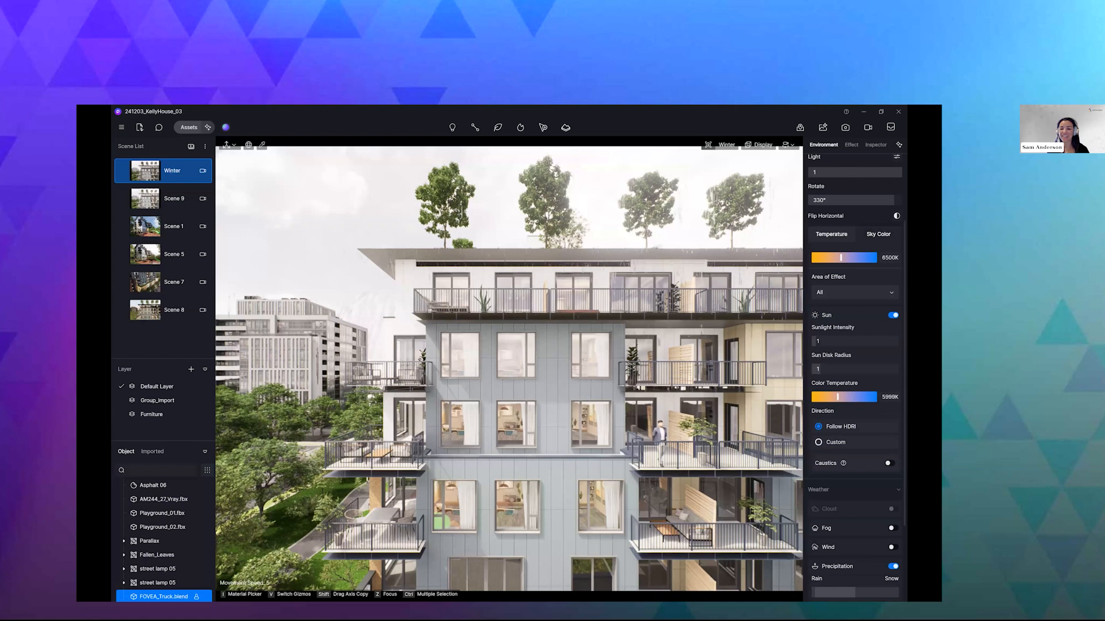
{"action": "mouse_move", "coordinate": [823, 592]}
{"action": "left_mouse_down"}
{"action": "mouse_move", "coordinate": [894, 593]}
{"action": "mouse_move", "coordinate": [884, 593]}
{"action": "left_mouse_up"}
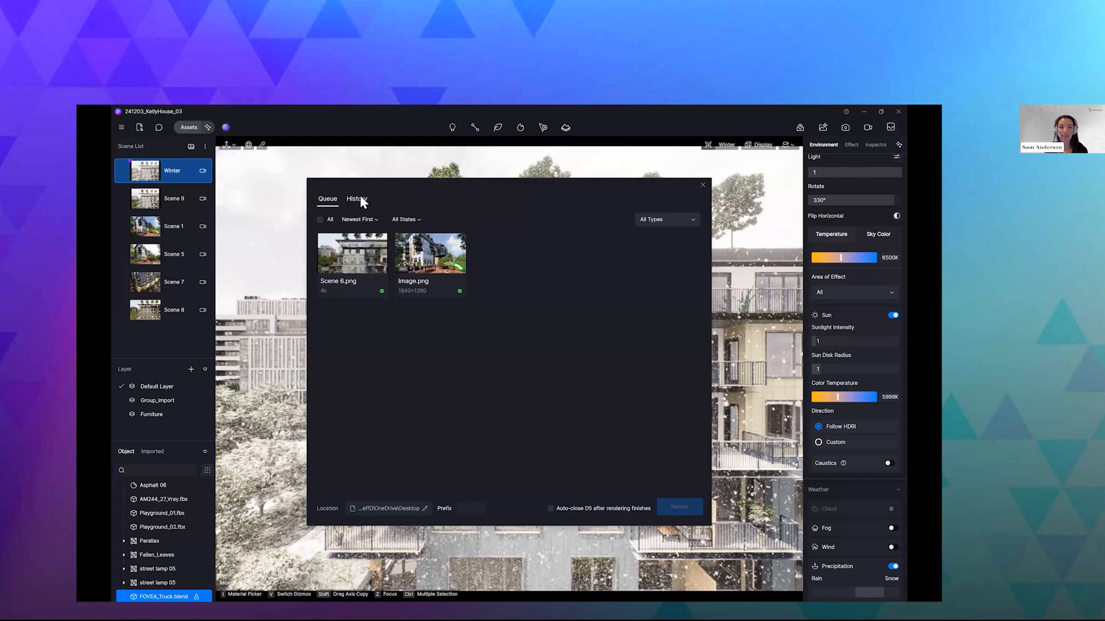
- Open Summer.png from the render history in AI Post-Processing and bring up the AI Style Transfer options
{"action": "left_click", "coordinate": [355, 203]}
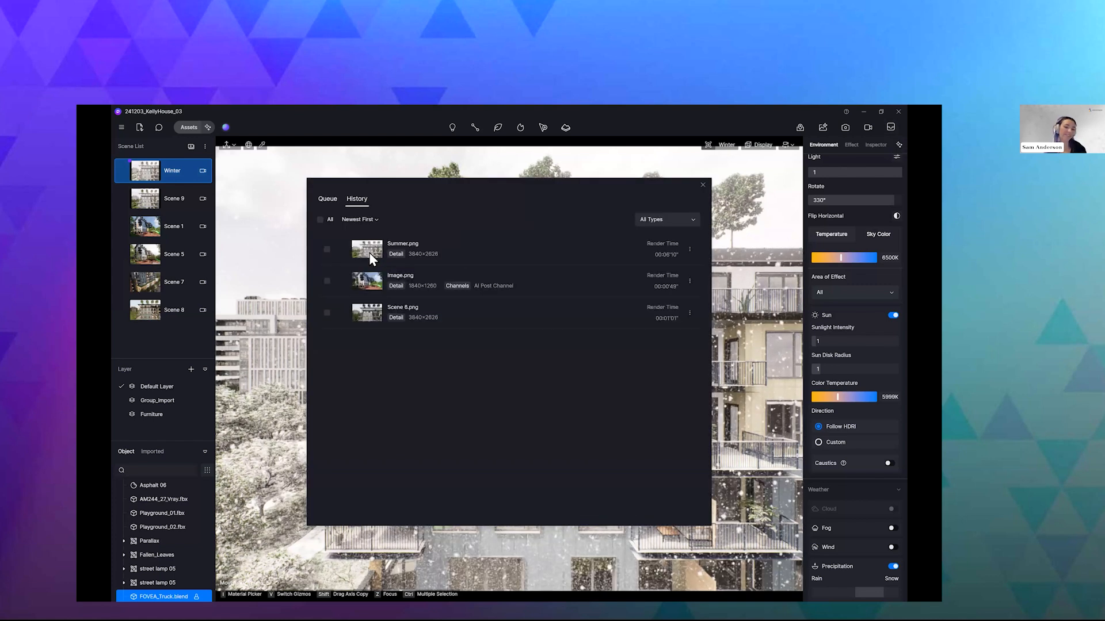
{"action": "left_click", "coordinate": [404, 244]}
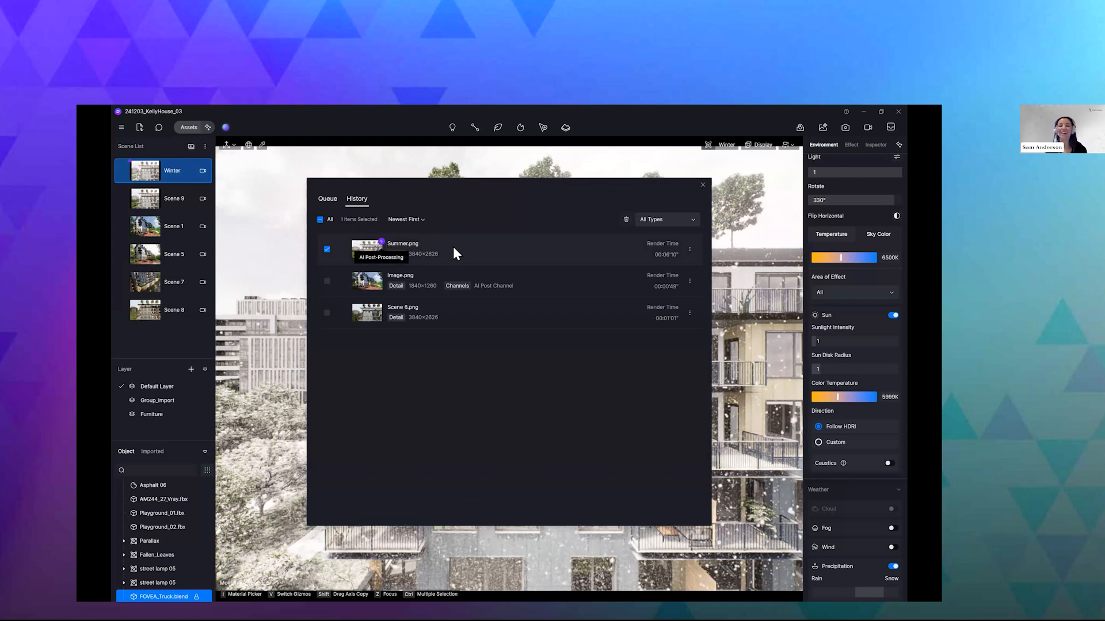
{"action": "left_click", "coordinate": [361, 274]}
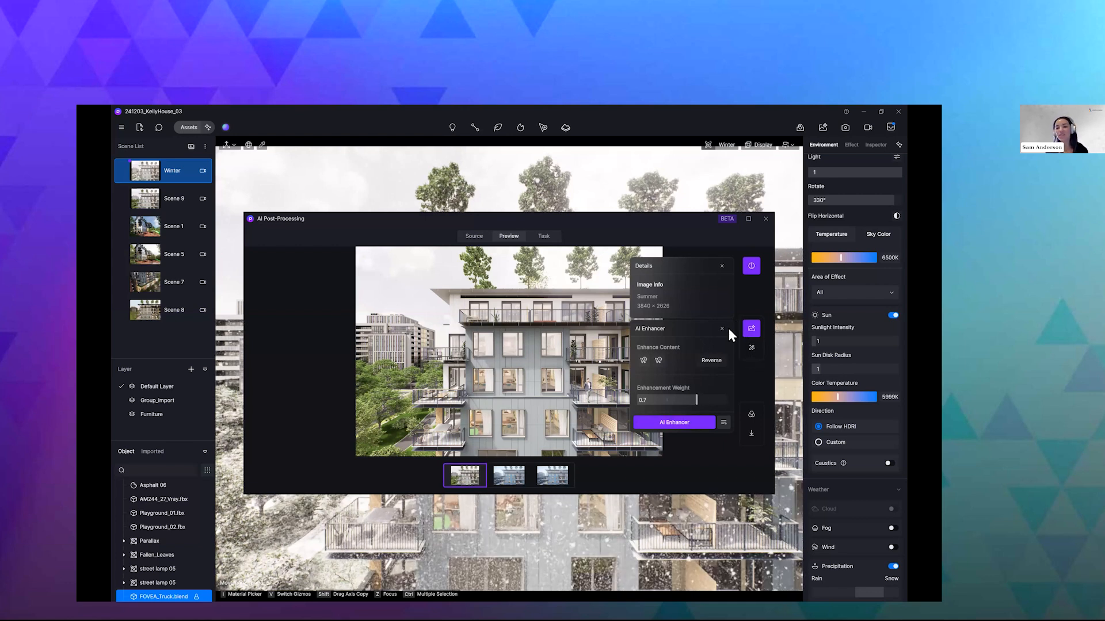
{"action": "left_click", "coordinate": [754, 349]}
{"action": "left_click", "coordinate": [755, 350]}
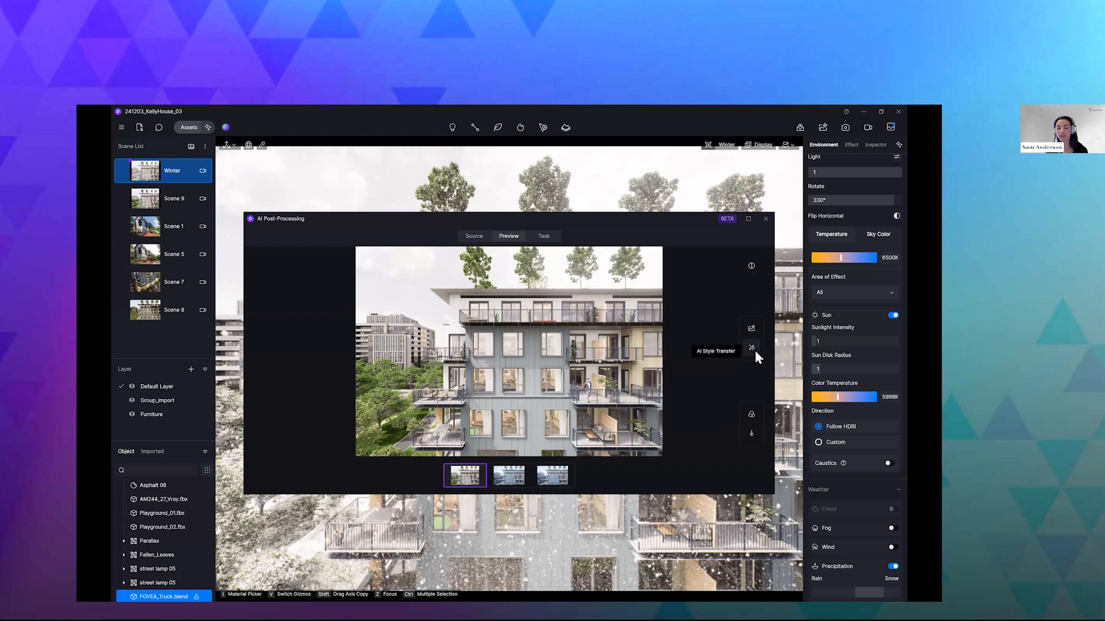
{"action": "left_click", "coordinate": [752, 348]}
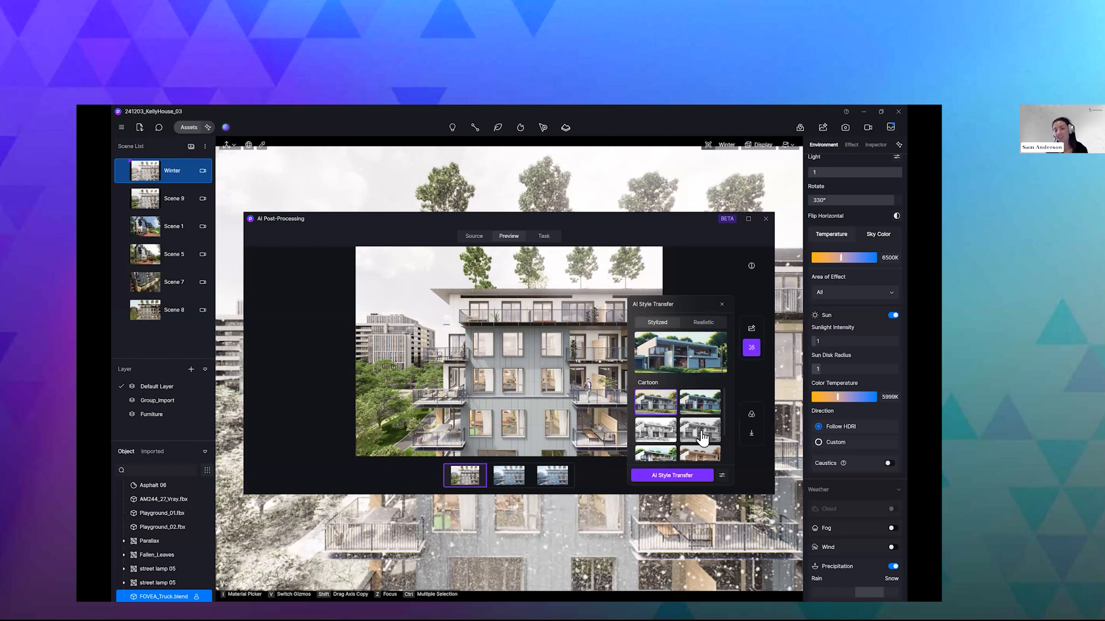
- Preview the stylized AI Style Transfer presets, including Pencil Sketch and Marker Drawing
{"action": "left_click", "coordinate": [661, 438]}
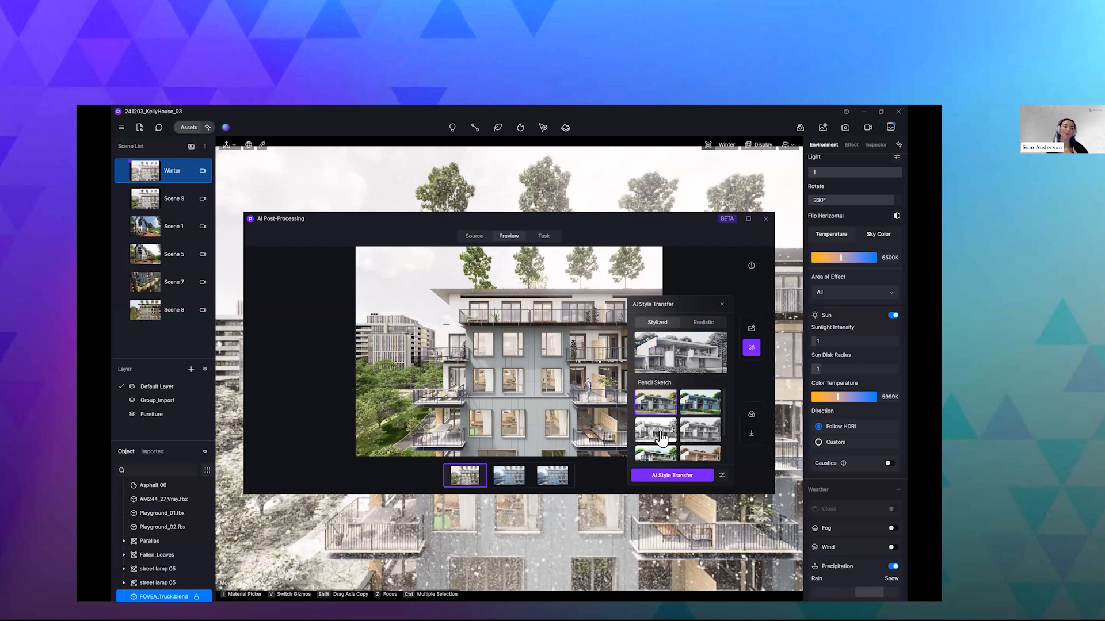
{"action": "left_click", "coordinate": [661, 439]}
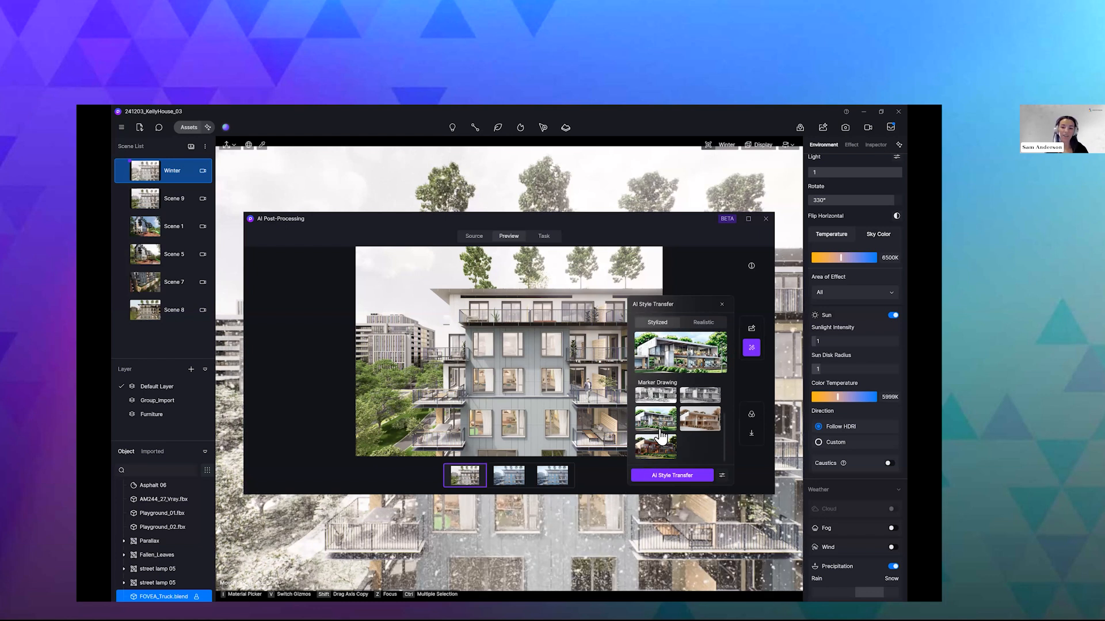
{"action": "left_click", "coordinate": [690, 428]}
{"action": "left_click", "coordinate": [666, 422]}
{"action": "scroll", "coordinate": [690, 434], "scroll_direction": "up", "scroll_amount": 1}
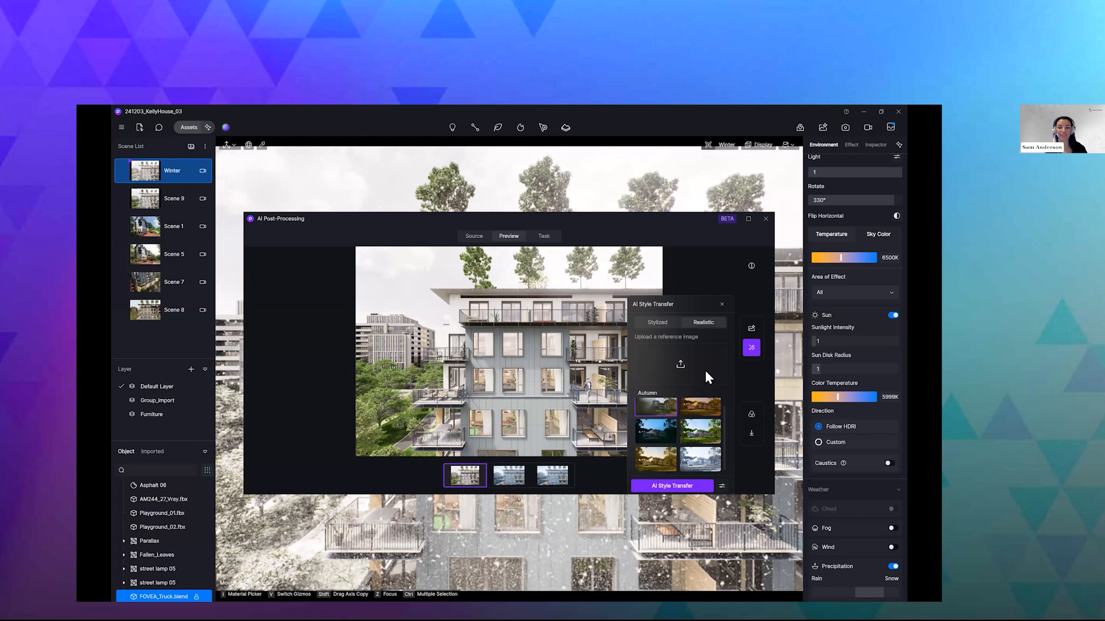
- Choose the realistic Winter preset and run AI Style Transfer on the Summer render
{"action": "left_click", "coordinate": [697, 455]}
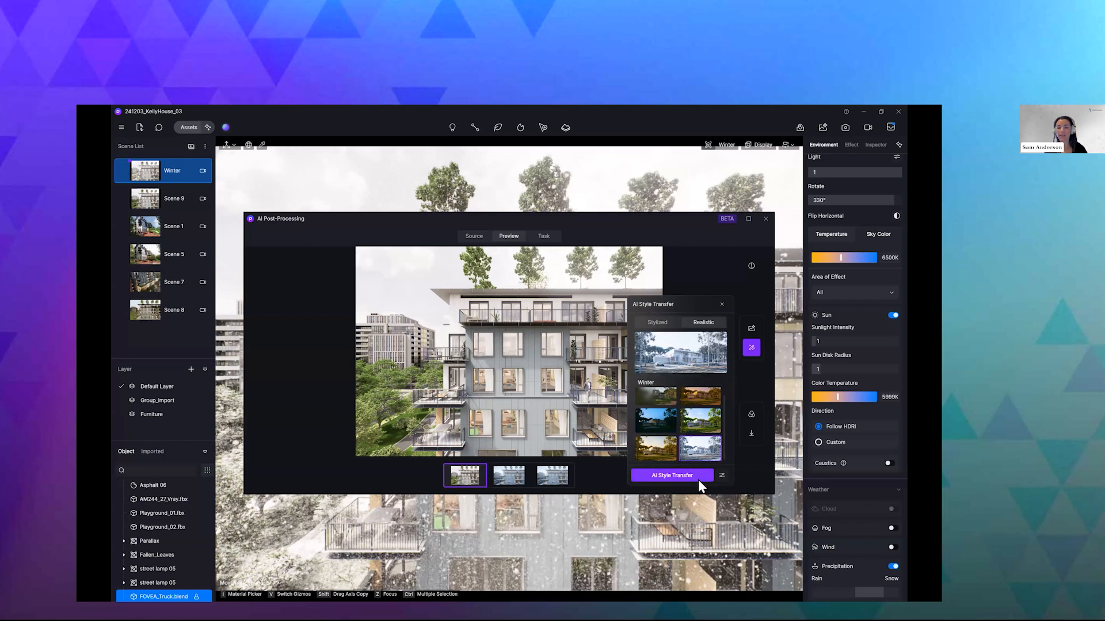
{"action": "left_click", "coordinate": [719, 475]}
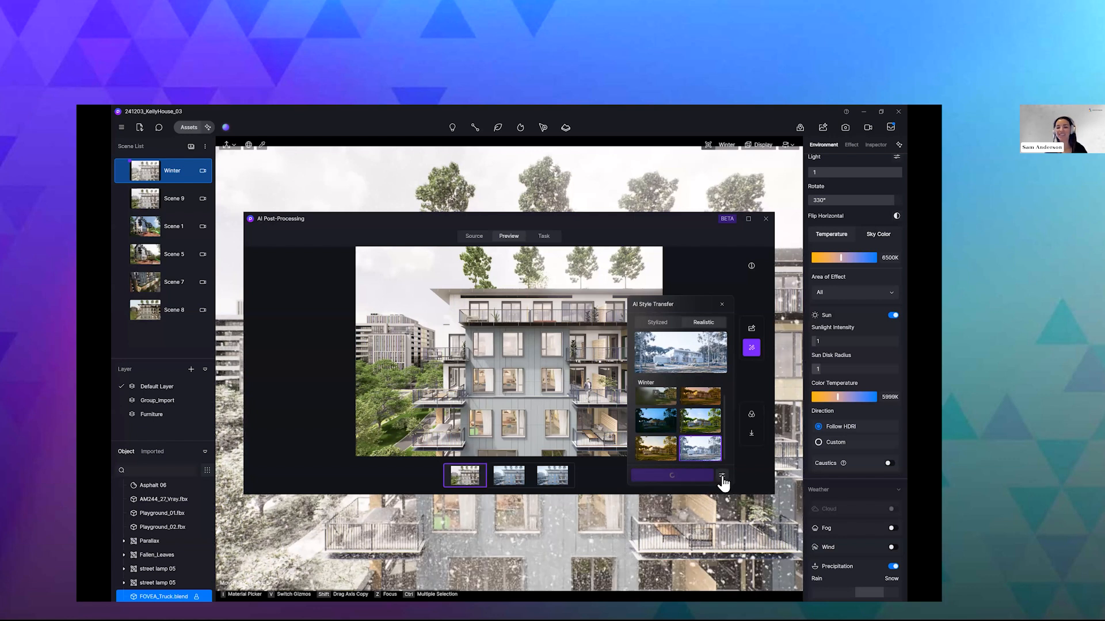
{"action": "left_click", "coordinate": [721, 476]}
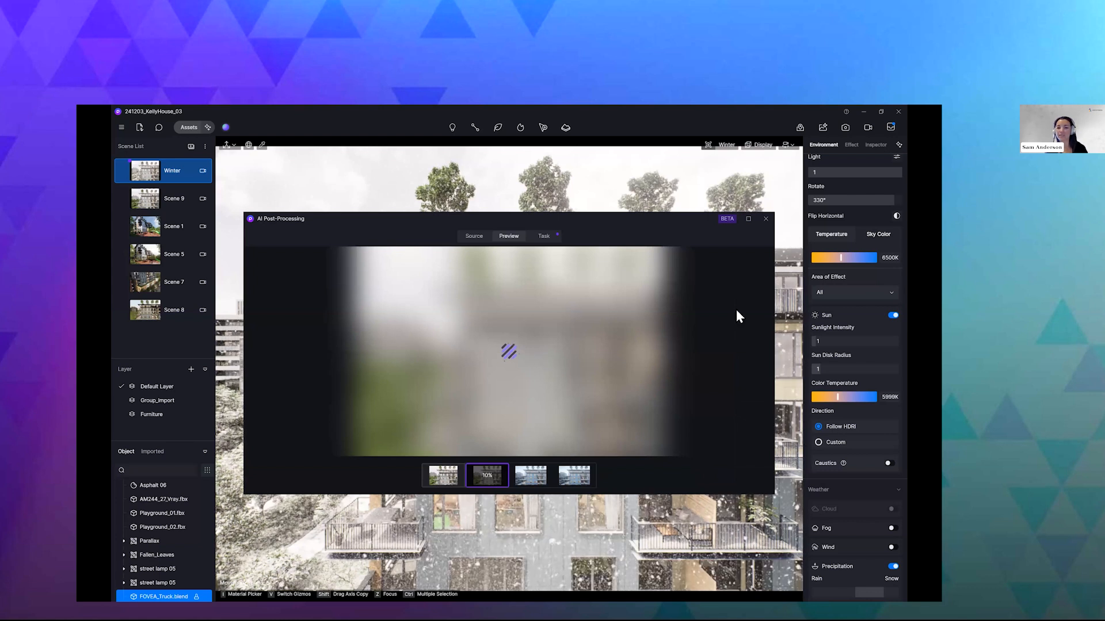
- Switch to the slide presentation, show the winter render of the building, and advance to the Q&A slide
{"action": "key", "text": "alt+Tab"}
{"action": "left_click", "coordinate": [501, 417]}
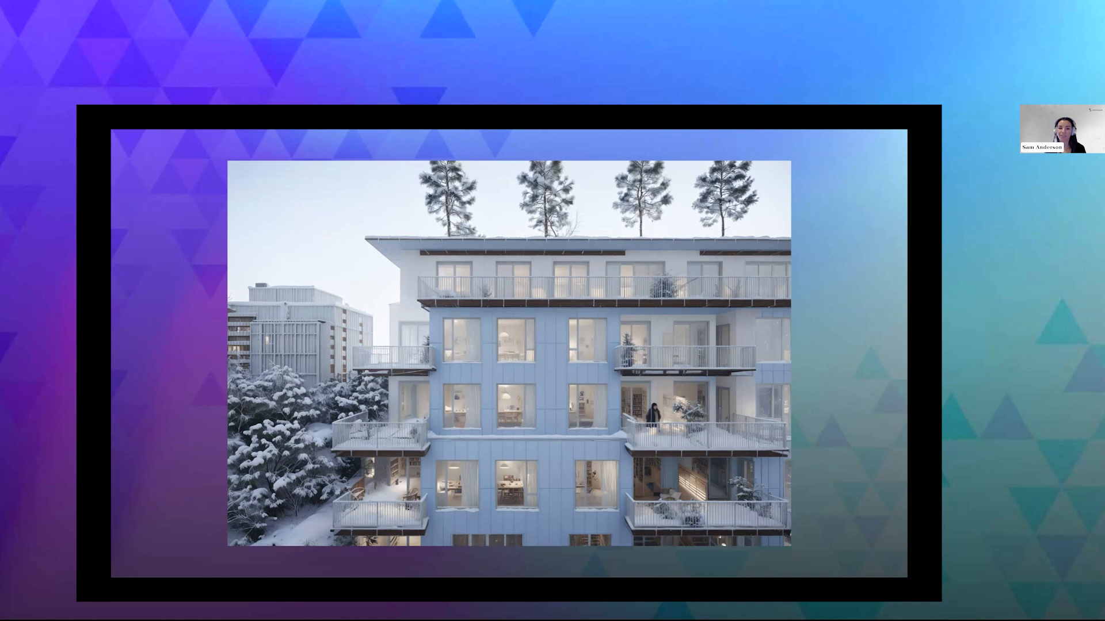
{"action": "left_click", "coordinate": [600, 387]}
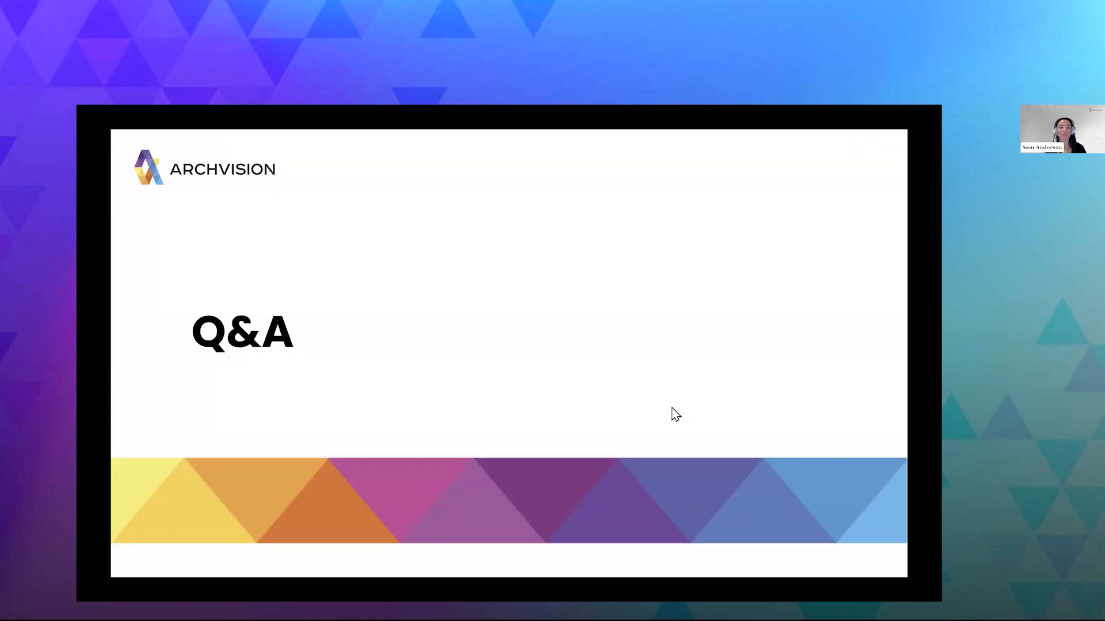
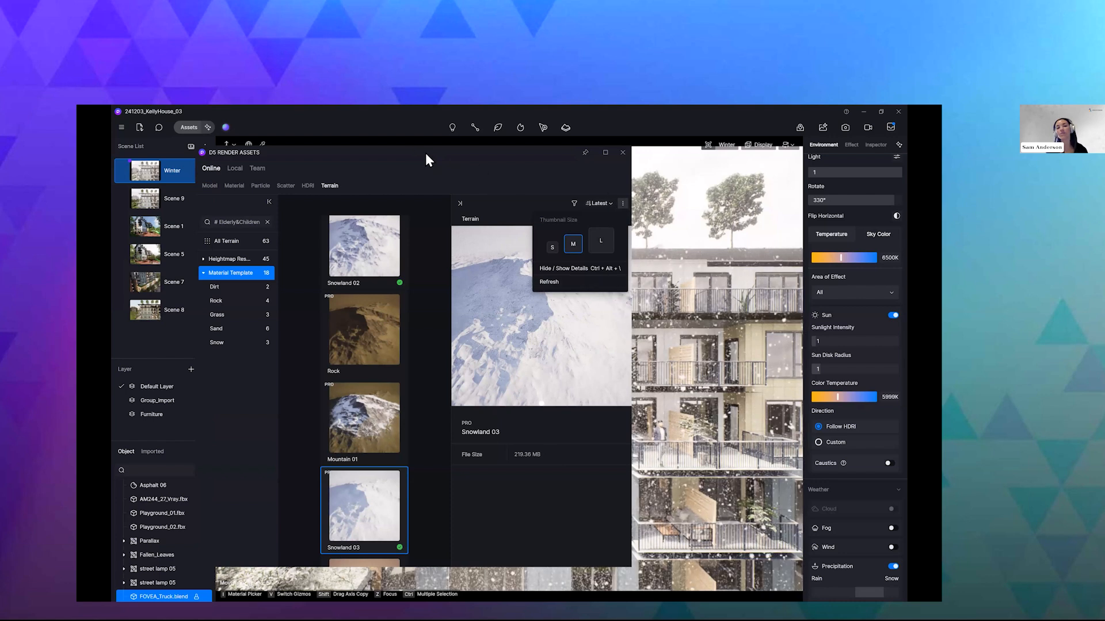
- Reposition the asset library window and review the navigation shortcuts and Team Library Deployment settings in the preferences
{"action": "left_click", "coordinate": [524, 168]}
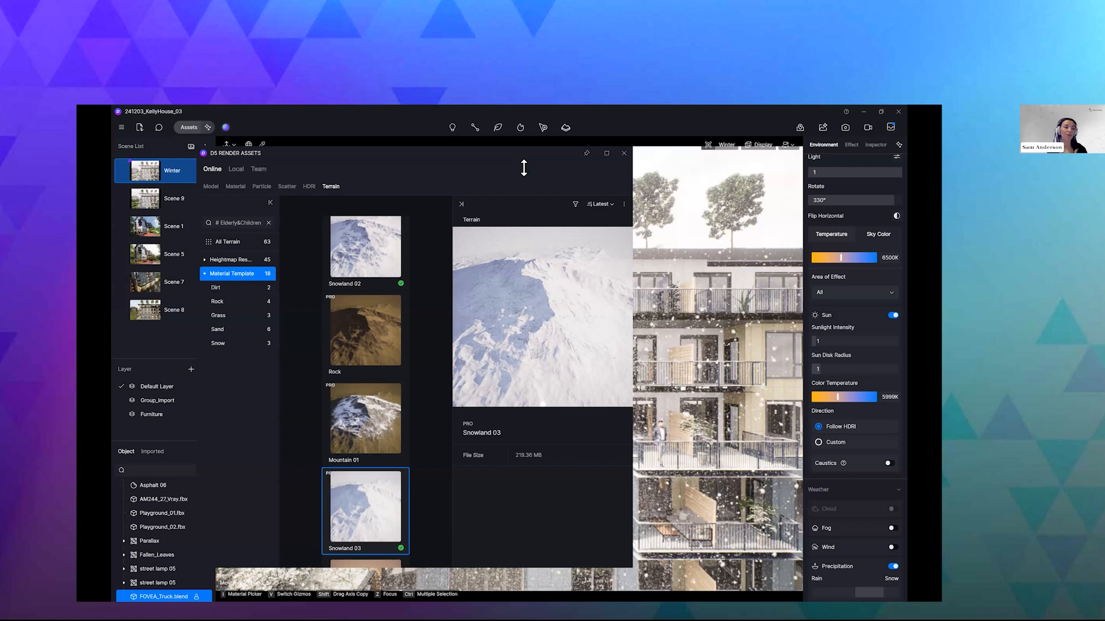
{"action": "left_click_drag", "start_coordinate": [422, 148], "coordinate": [523, 167]}
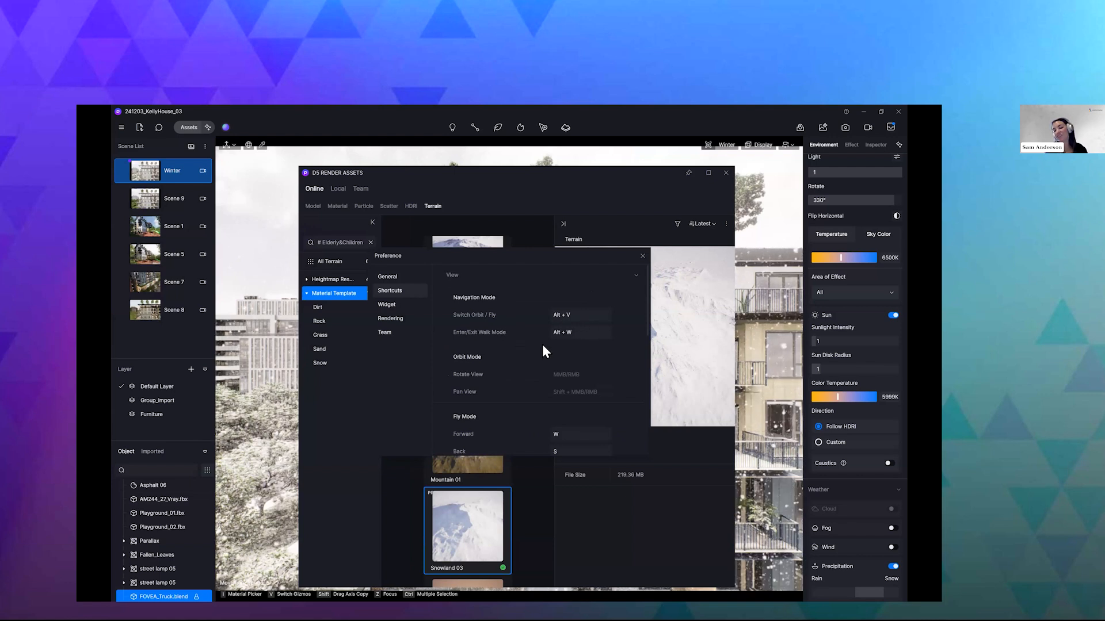
{"action": "scroll", "coordinate": [558, 361], "scroll_direction": "down", "scroll_amount": 2}
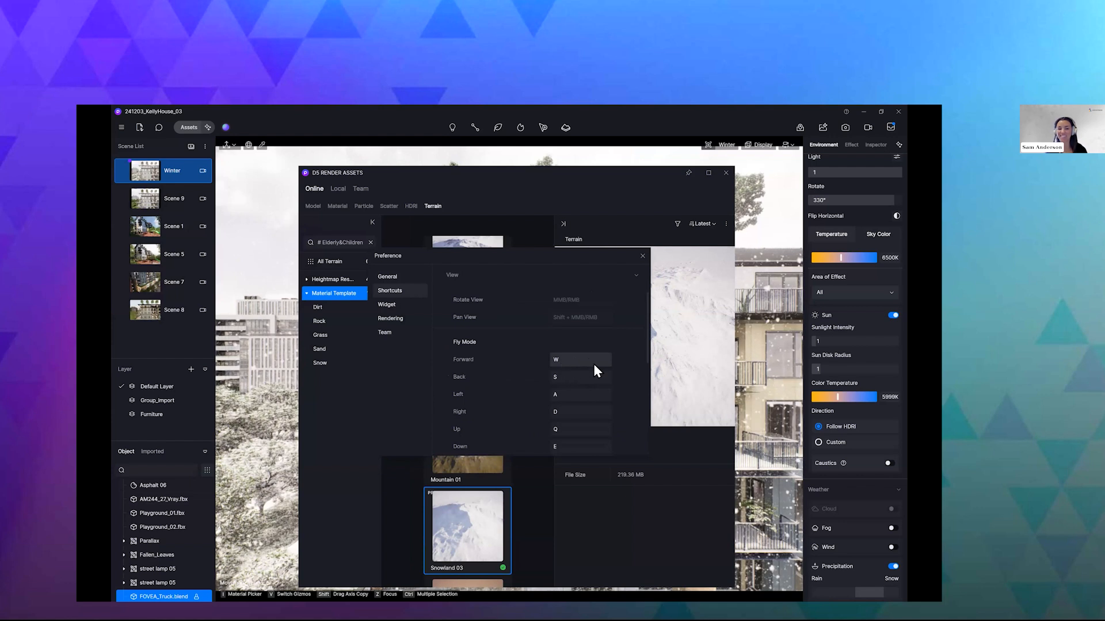
{"action": "scroll", "coordinate": [589, 373], "scroll_direction": "down", "scroll_amount": 1}
{"action": "scroll", "coordinate": [404, 322], "scroll_direction": "down", "scroll_amount": 1}
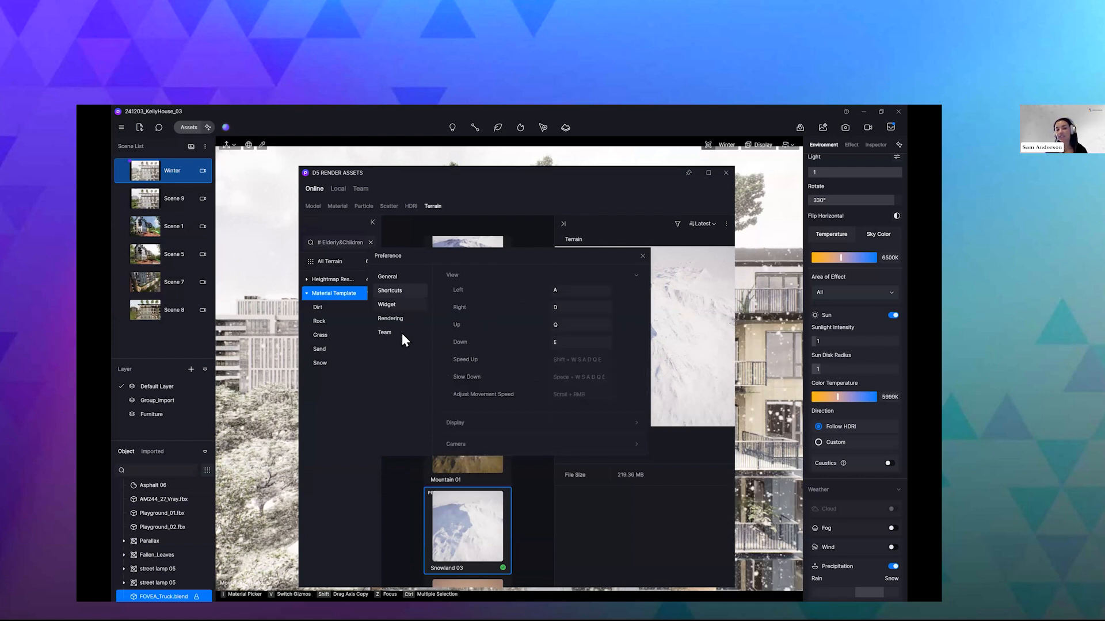
{"action": "left_click", "coordinate": [397, 333]}
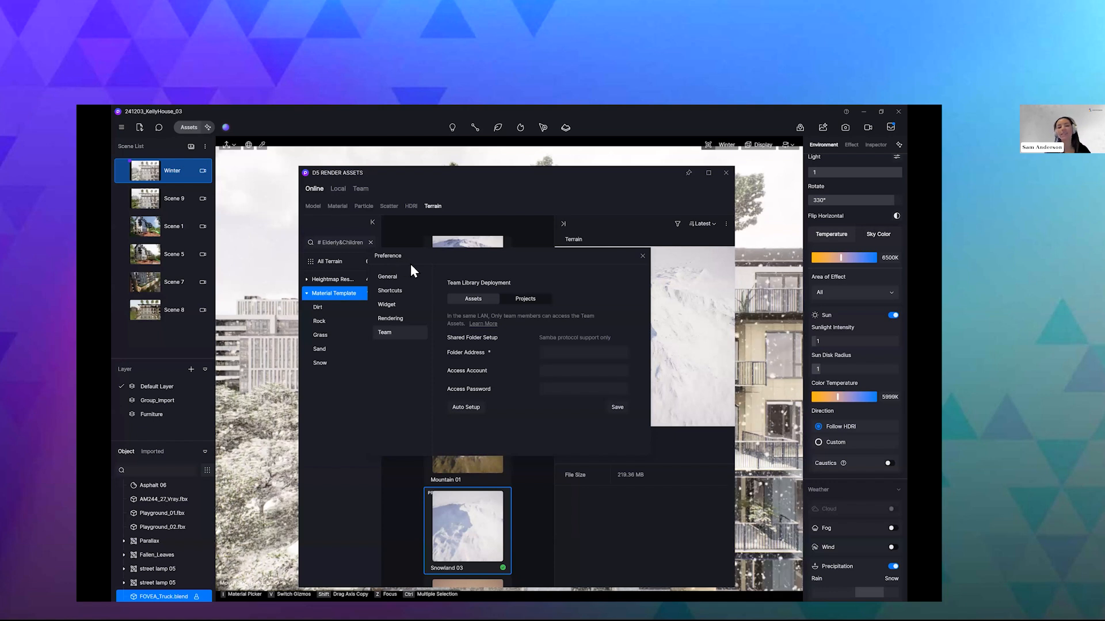
{"action": "left_click", "coordinate": [637, 256]}
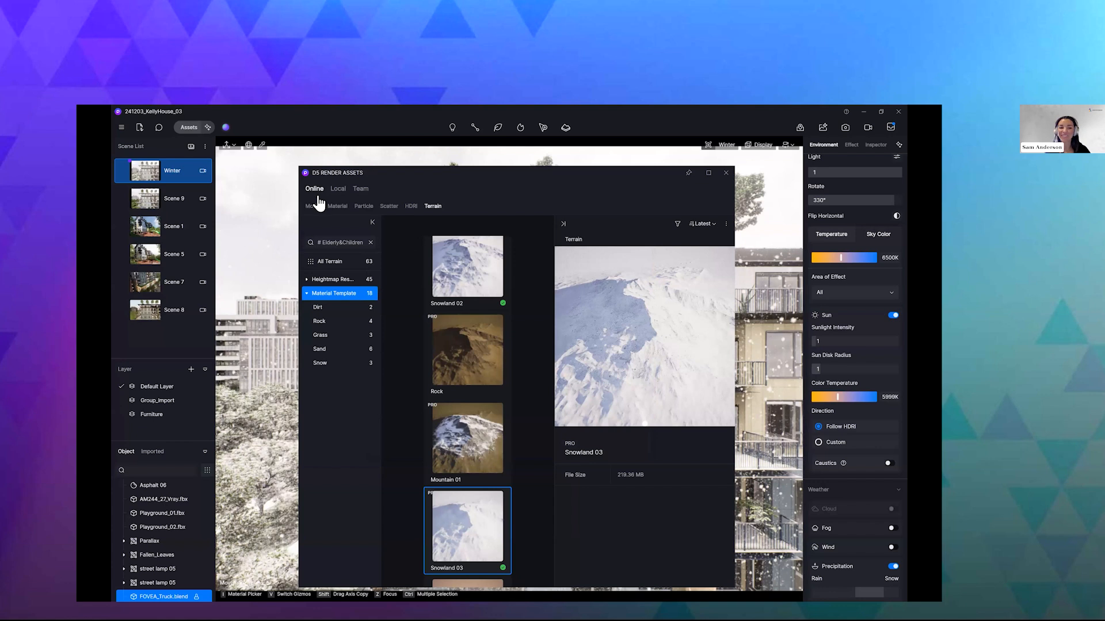
- Browse the online Scatter, Particle and Terrain assets, looking through the fountain, water-dripping and splash effects
{"action": "left_click_drag", "start_coordinate": [389, 201], "coordinate": [367, 196]}
{"action": "left_click", "coordinate": [367, 197]}
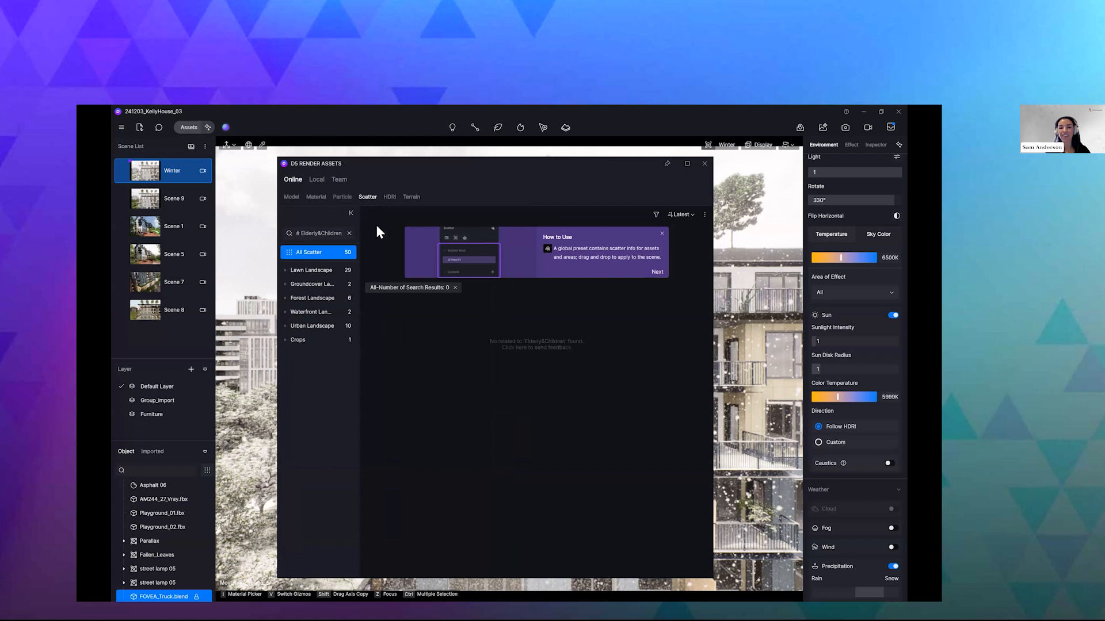
{"action": "left_click", "coordinate": [342, 197]}
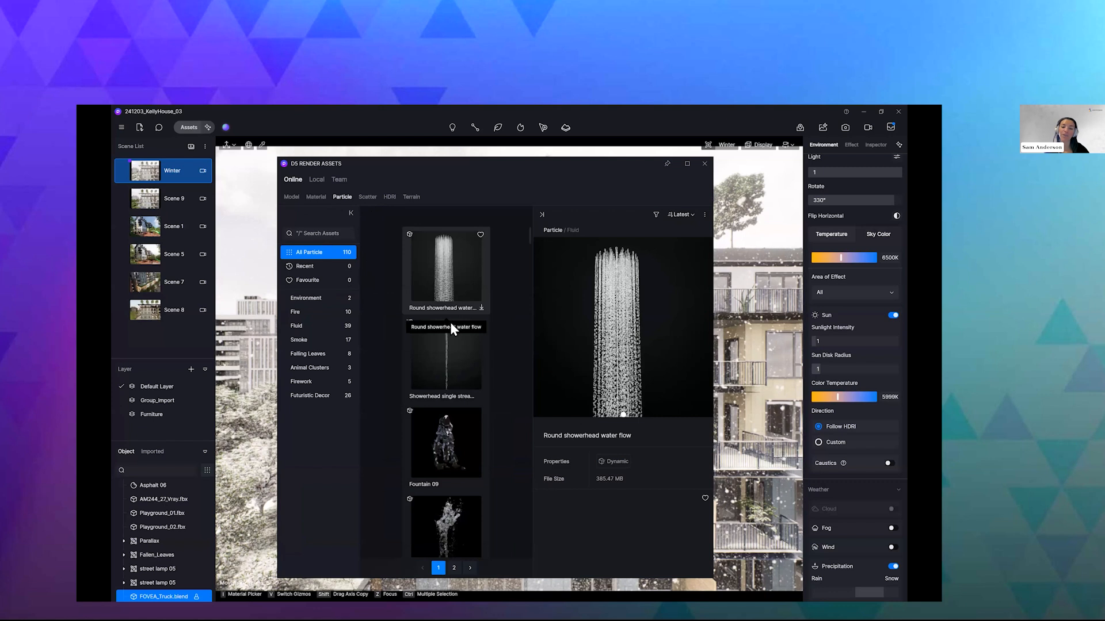
{"action": "scroll", "coordinate": [456, 325], "scroll_direction": "down", "scroll_amount": 2}
{"action": "scroll", "coordinate": [453, 319], "scroll_direction": "down", "scroll_amount": 5}
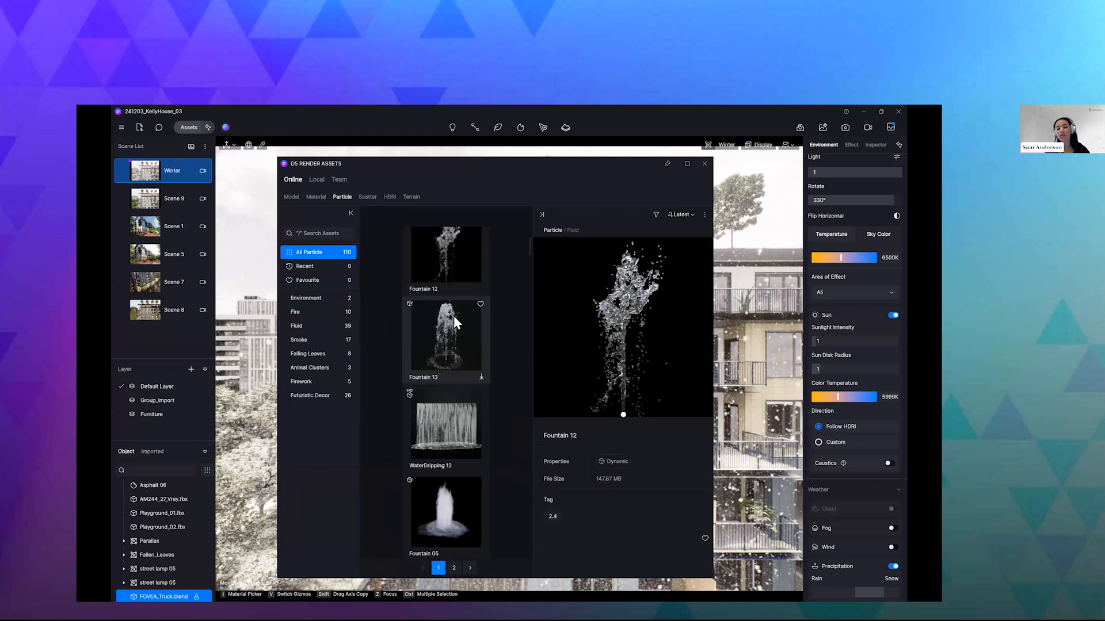
{"action": "scroll", "coordinate": [454, 322], "scroll_direction": "down", "scroll_amount": 6}
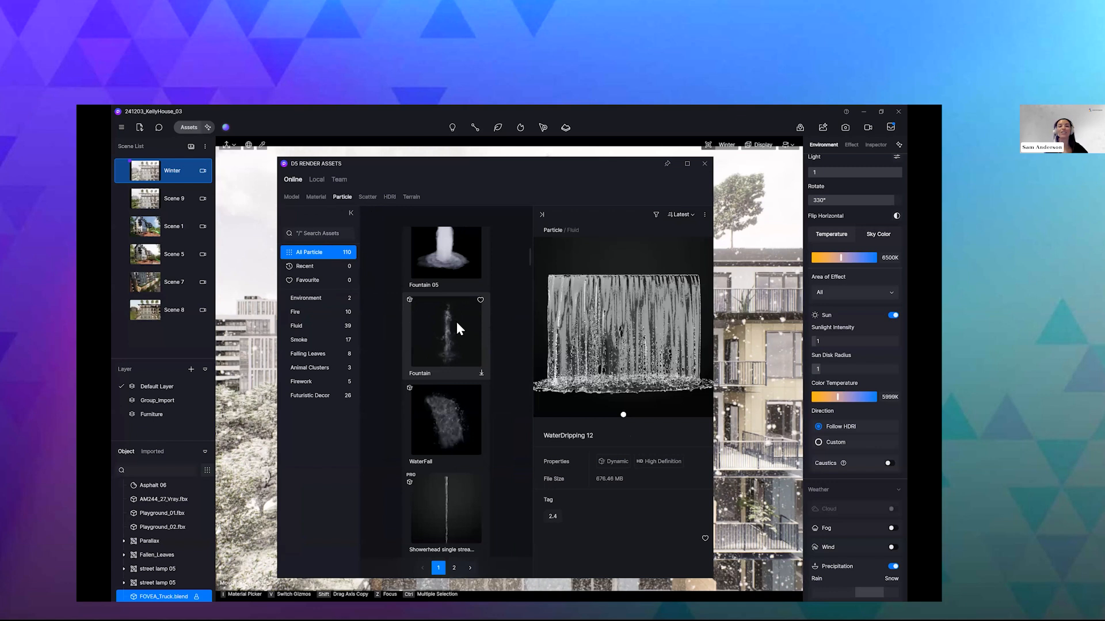
{"action": "scroll", "coordinate": [457, 324], "scroll_direction": "down", "scroll_amount": 3}
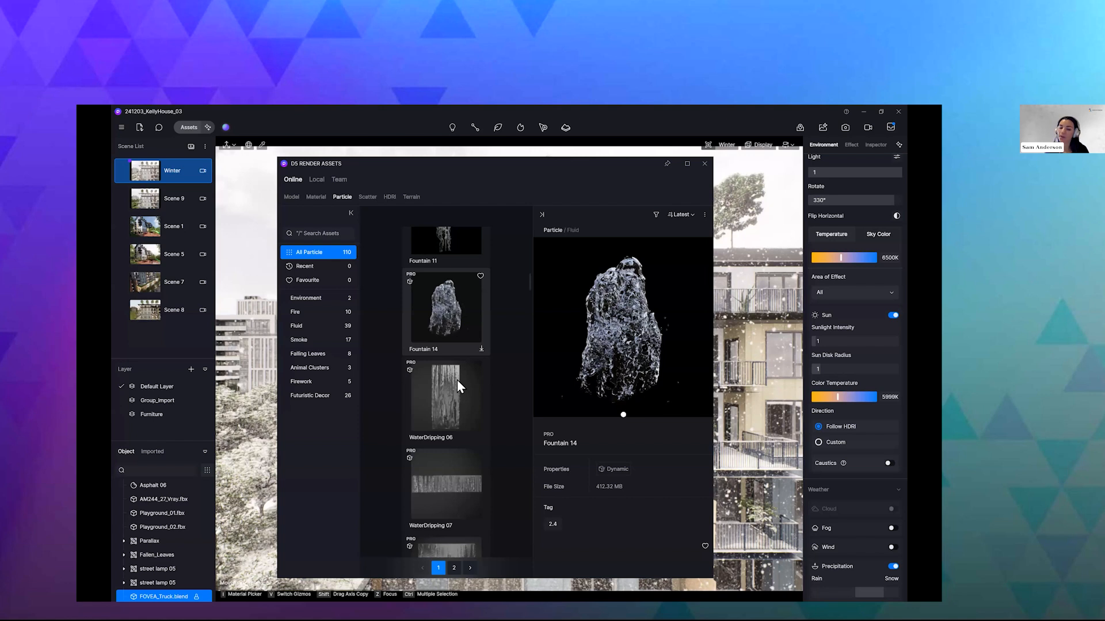
{"action": "scroll", "coordinate": [457, 381], "scroll_direction": "down", "scroll_amount": 5}
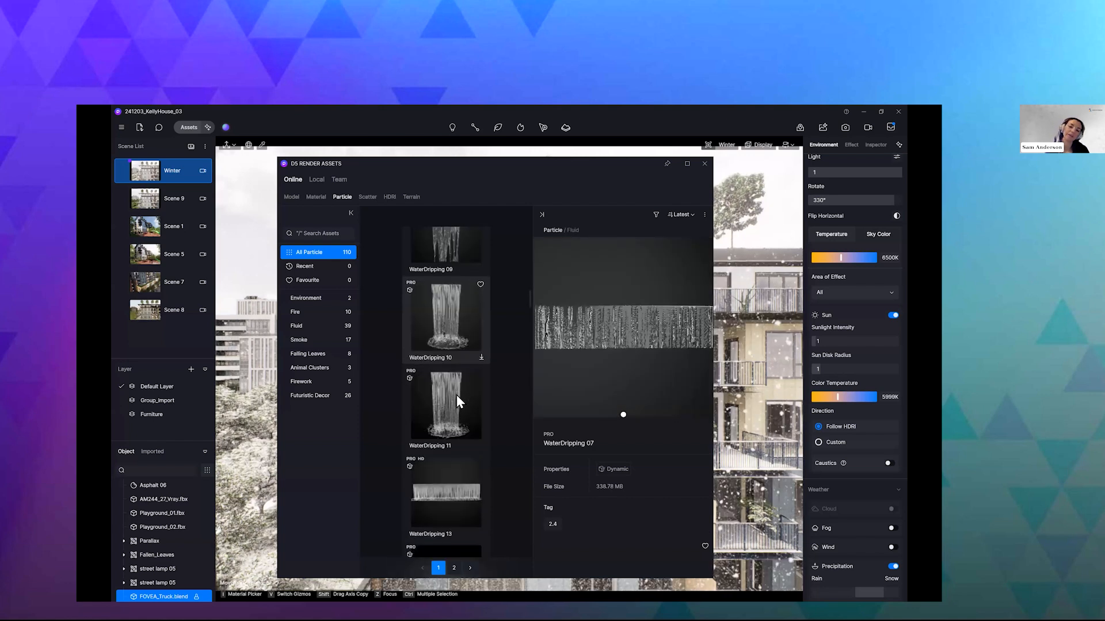
{"action": "scroll", "coordinate": [456, 395], "scroll_direction": "down", "scroll_amount": 2}
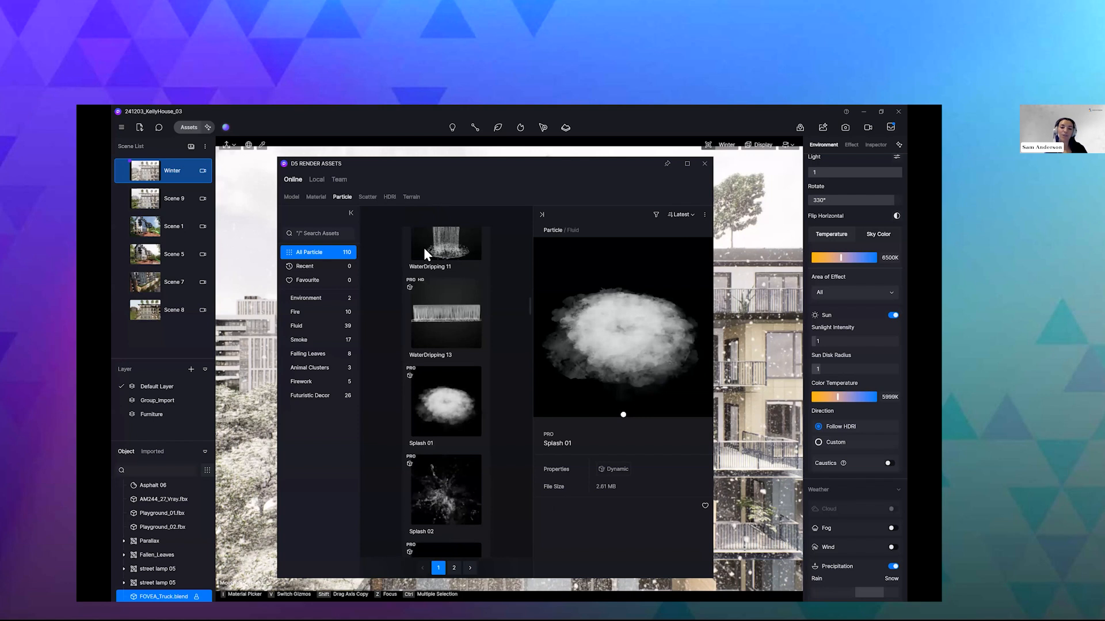
{"action": "left_click", "coordinate": [412, 197]}
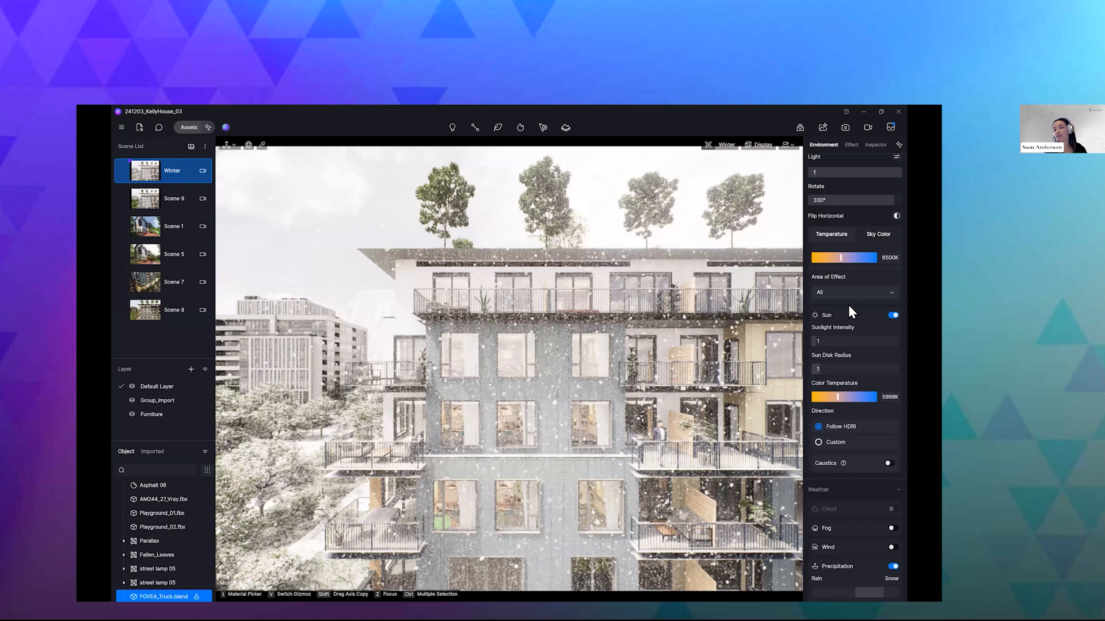
- Generate and apply an AI Atmosphere Match to the snapped current view from a garden reference image, and select the Winter scene
{"action": "left_click", "coordinate": [899, 145]}
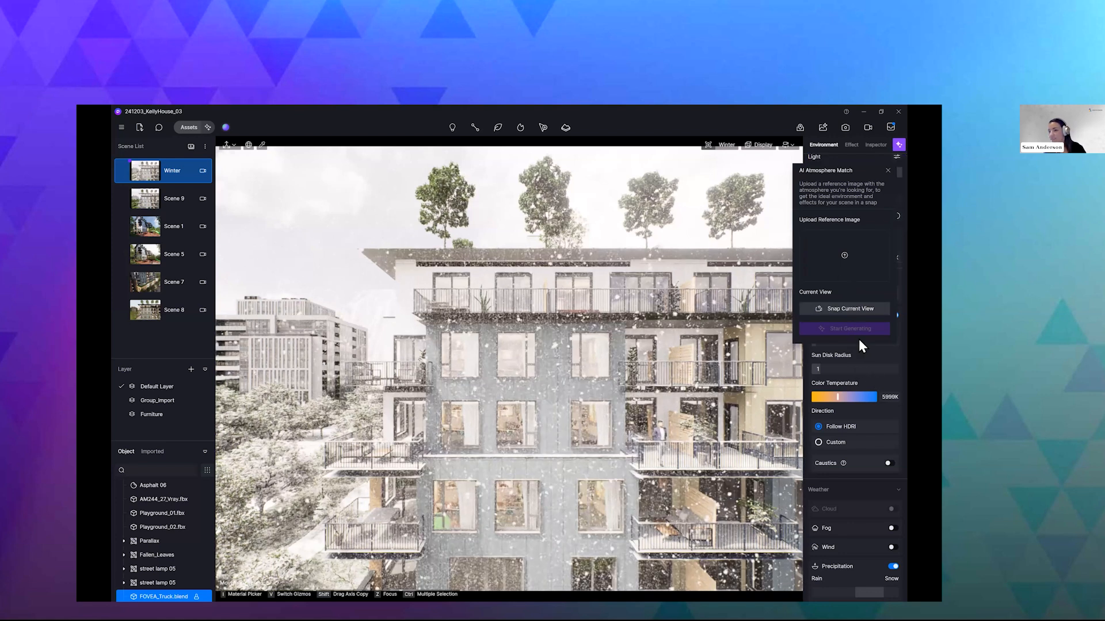
{"action": "left_click", "coordinate": [858, 309]}
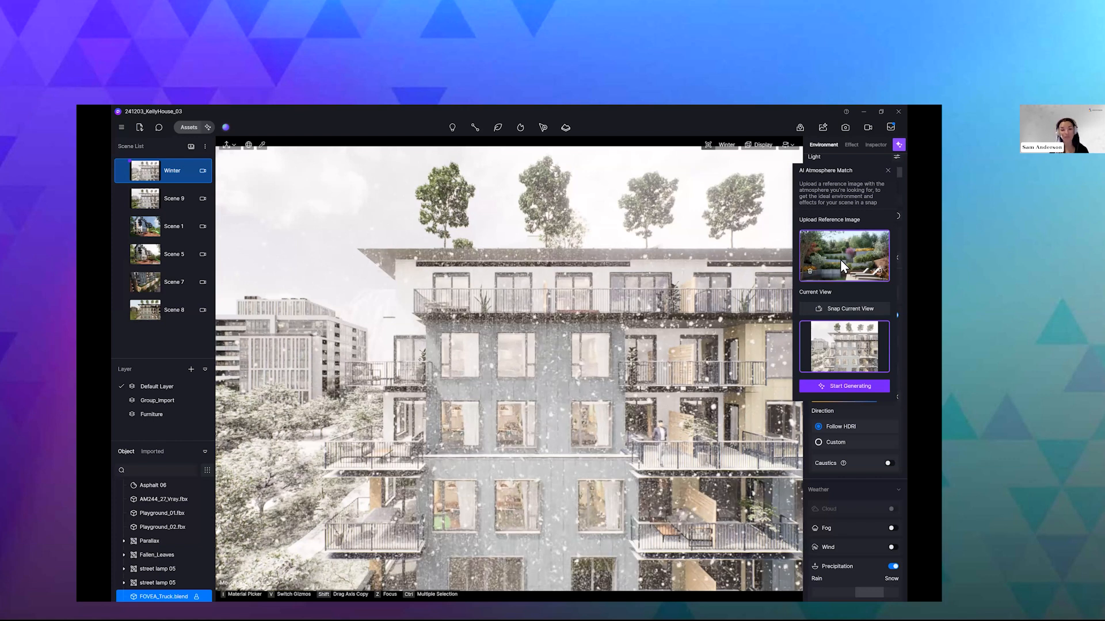
{"action": "left_click", "coordinate": [848, 386]}
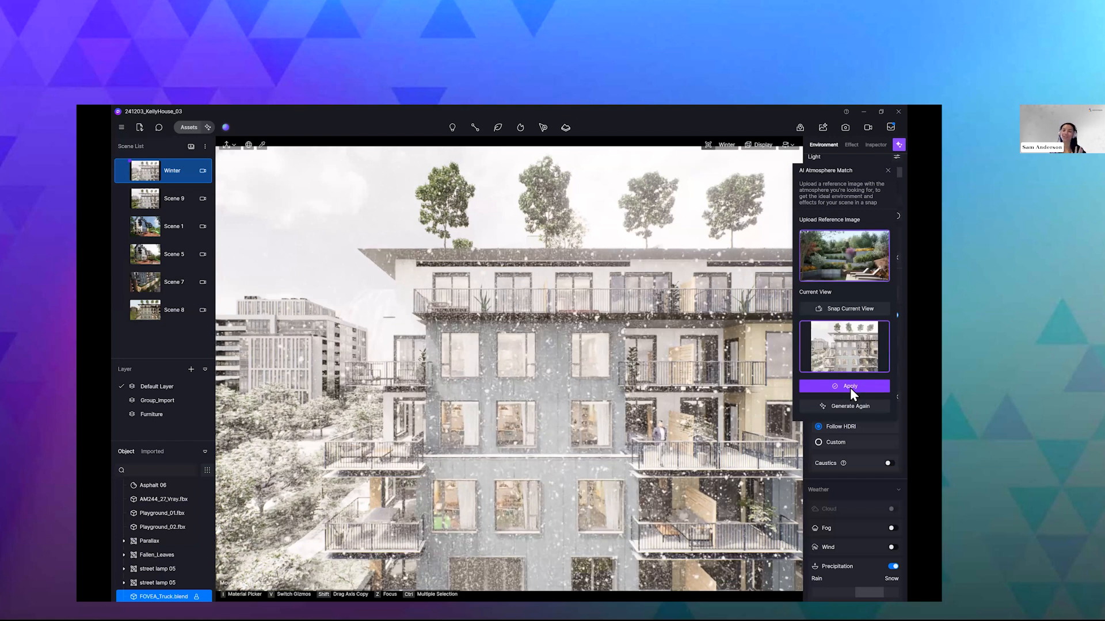
{"action": "left_click", "coordinate": [851, 388]}
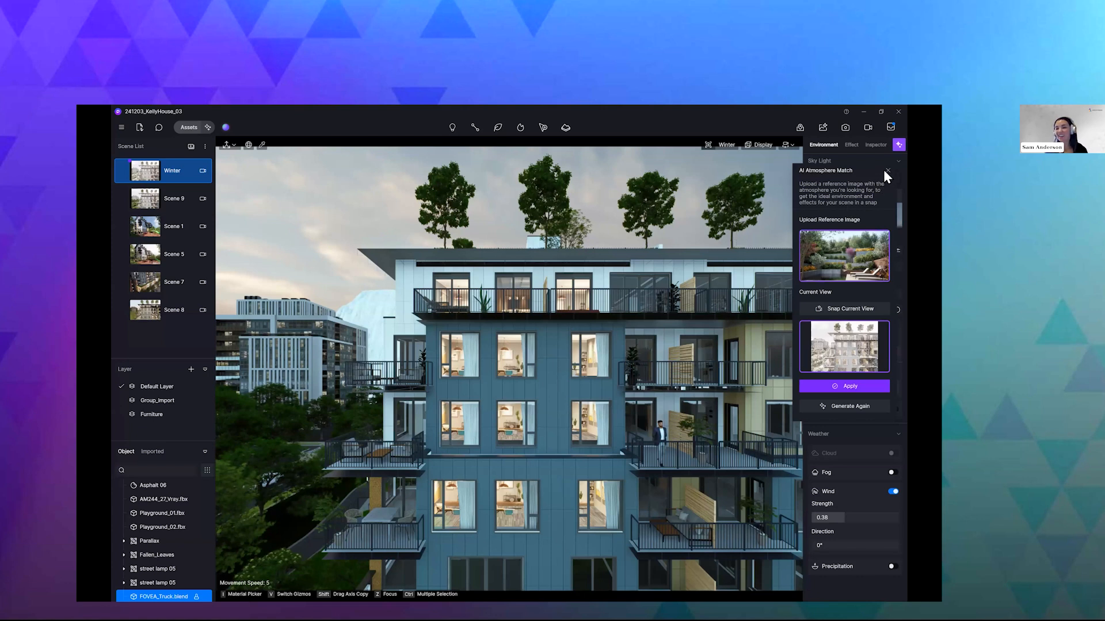
{"action": "left_click", "coordinate": [155, 172]}
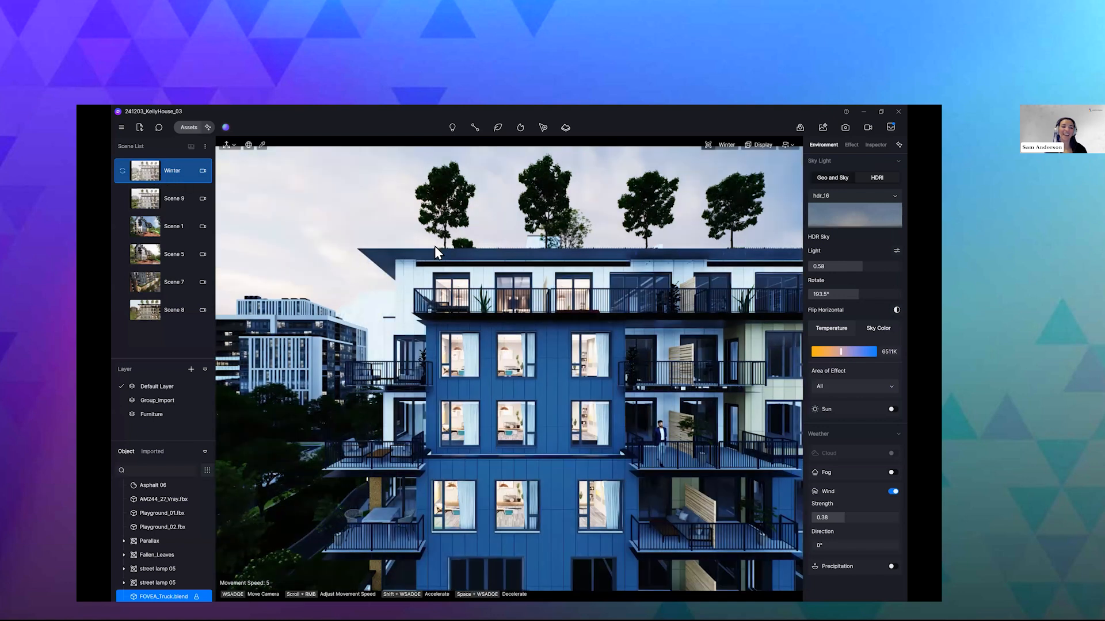